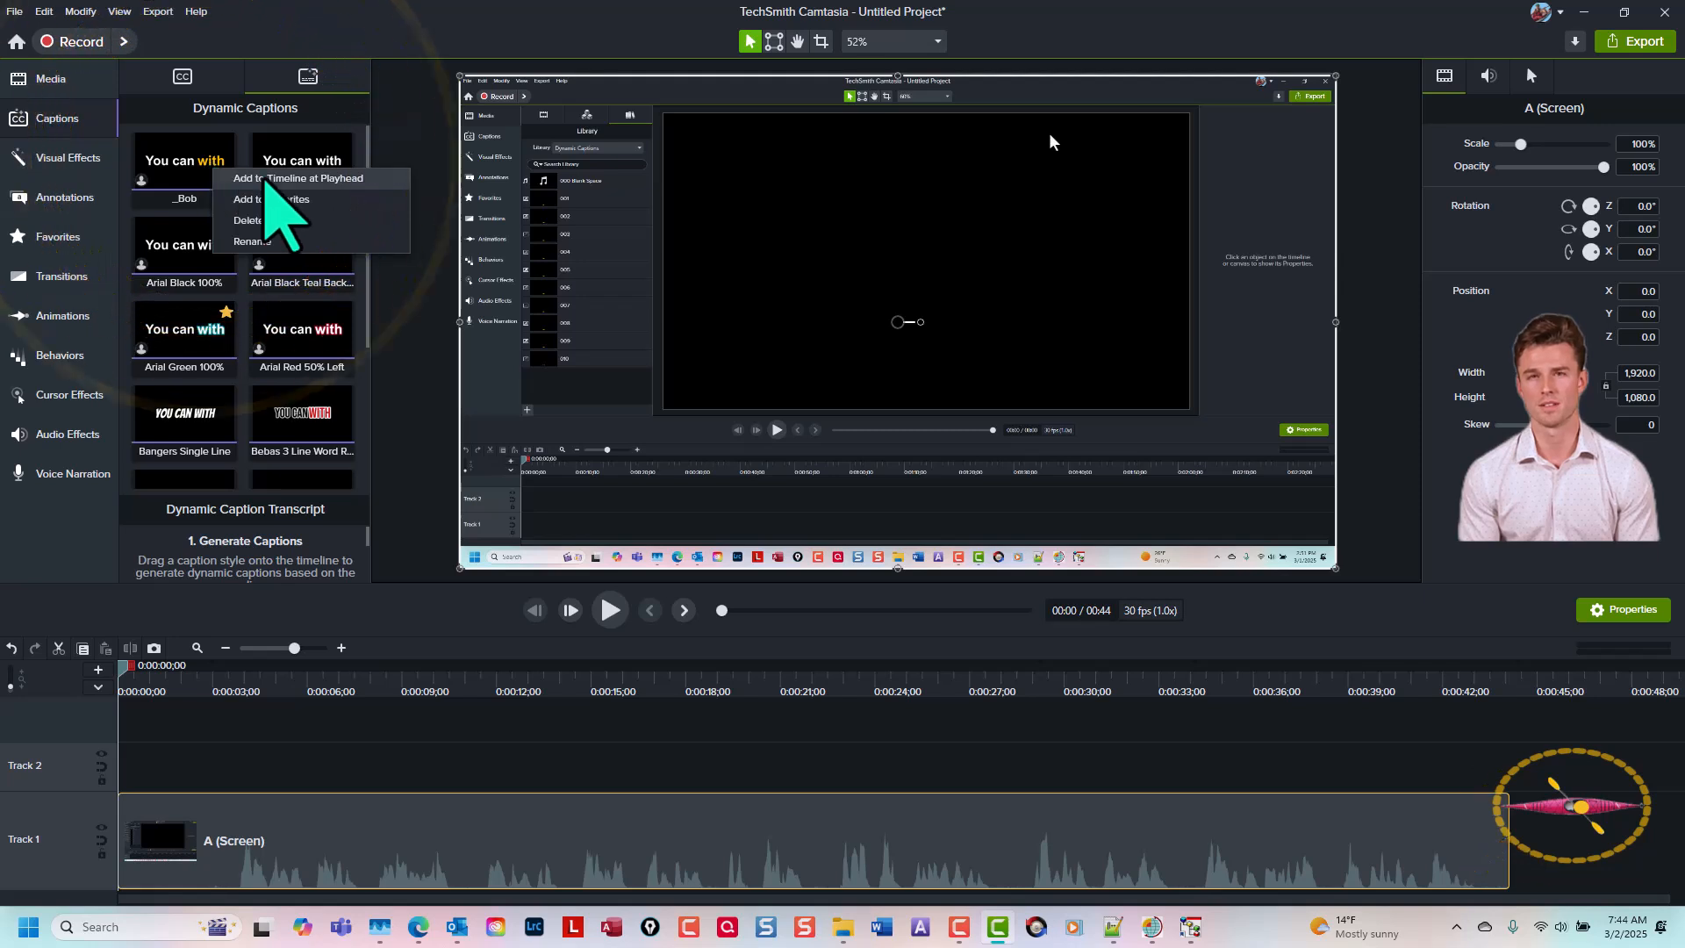
Step: Add the _Bob dynamic caption style at the timeline start and trim its clip to the length of the A (Screen) clip
left_click(268, 179)
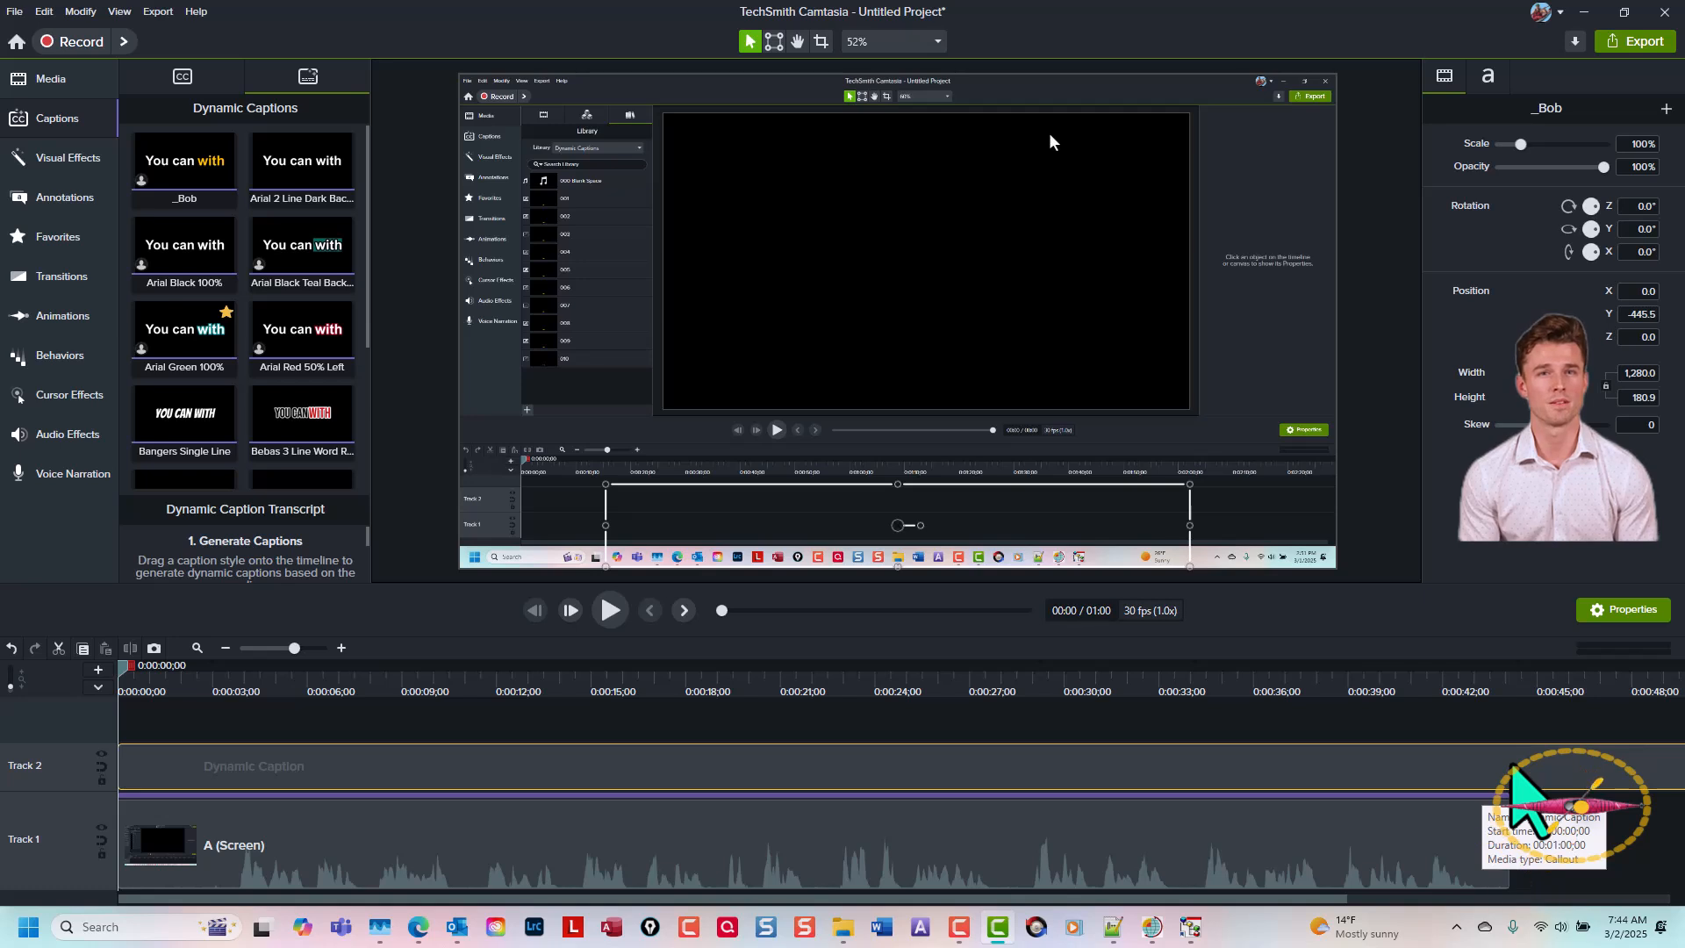
key("ctrl+shift+7")
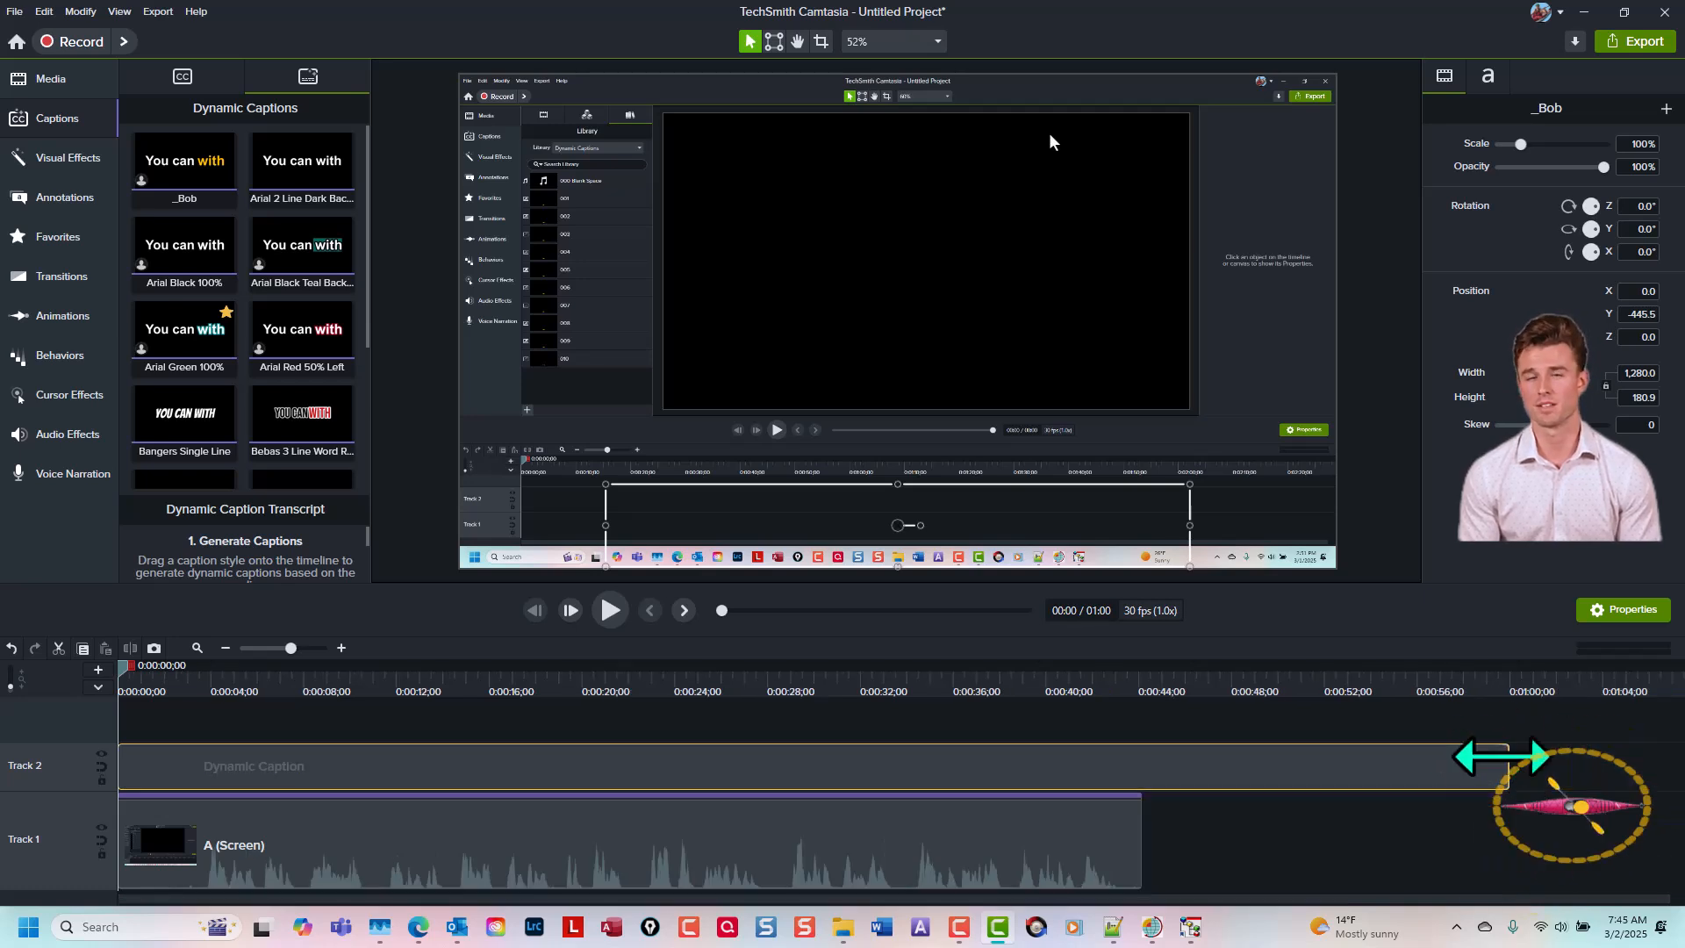
left_click_drag(1500, 757, 1141, 756)
key("ctrl+shift+7")
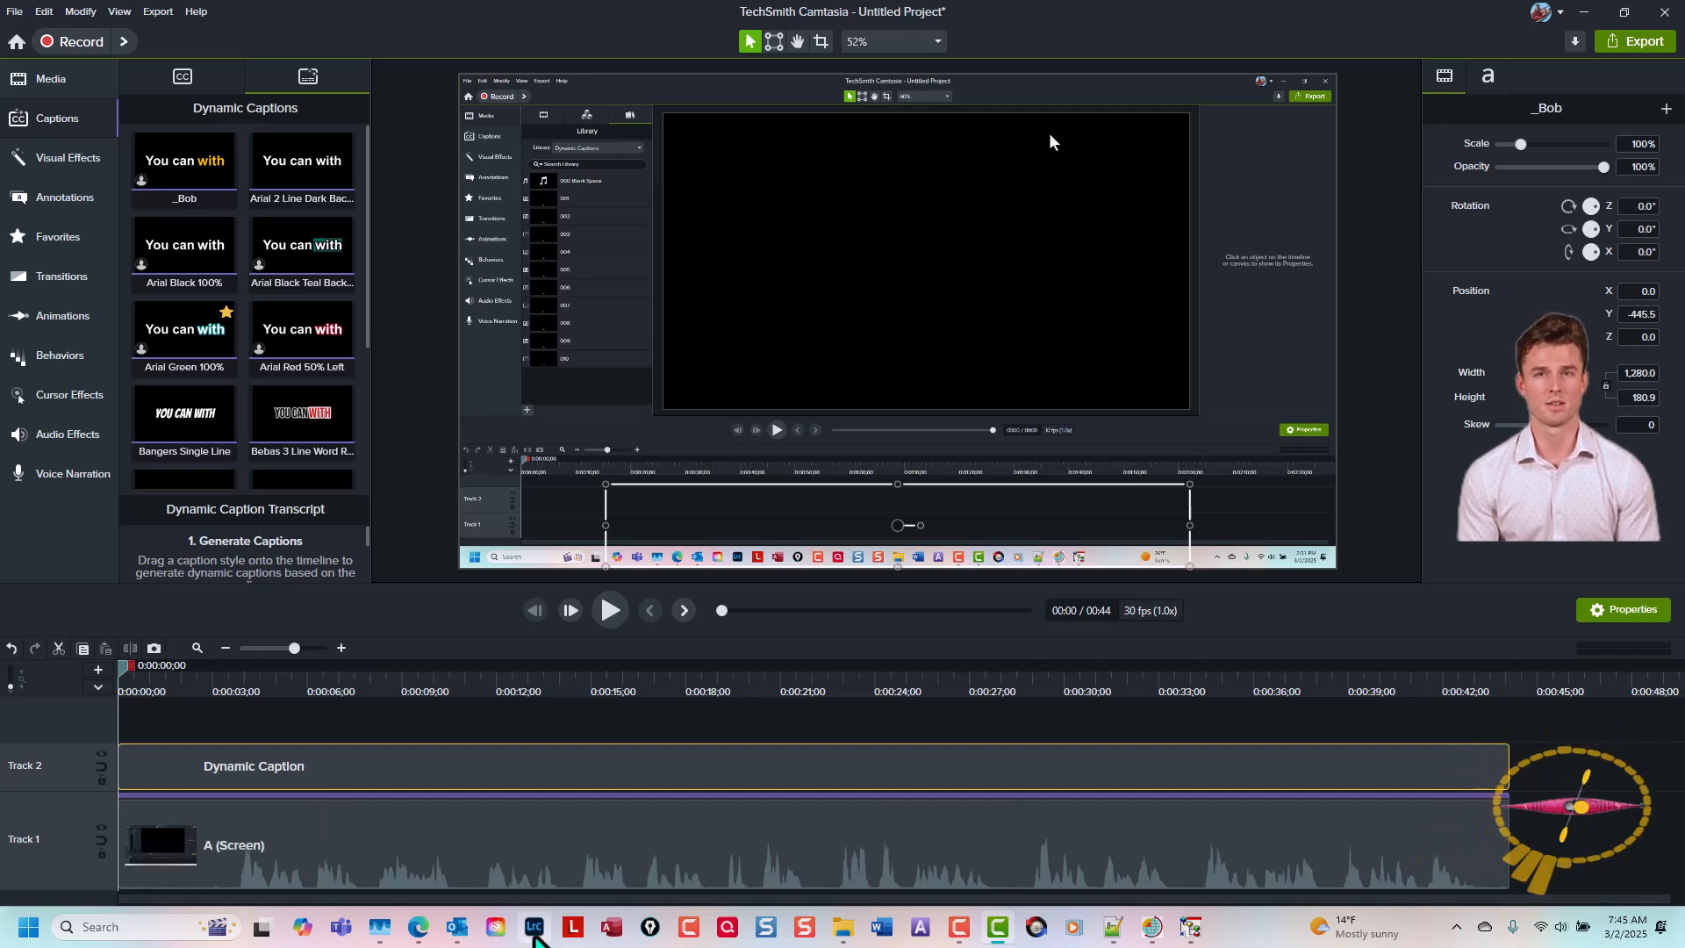
Step: Show the transcript on the A (Screen) clip and examine the timing of its individual words
left_click(378, 797)
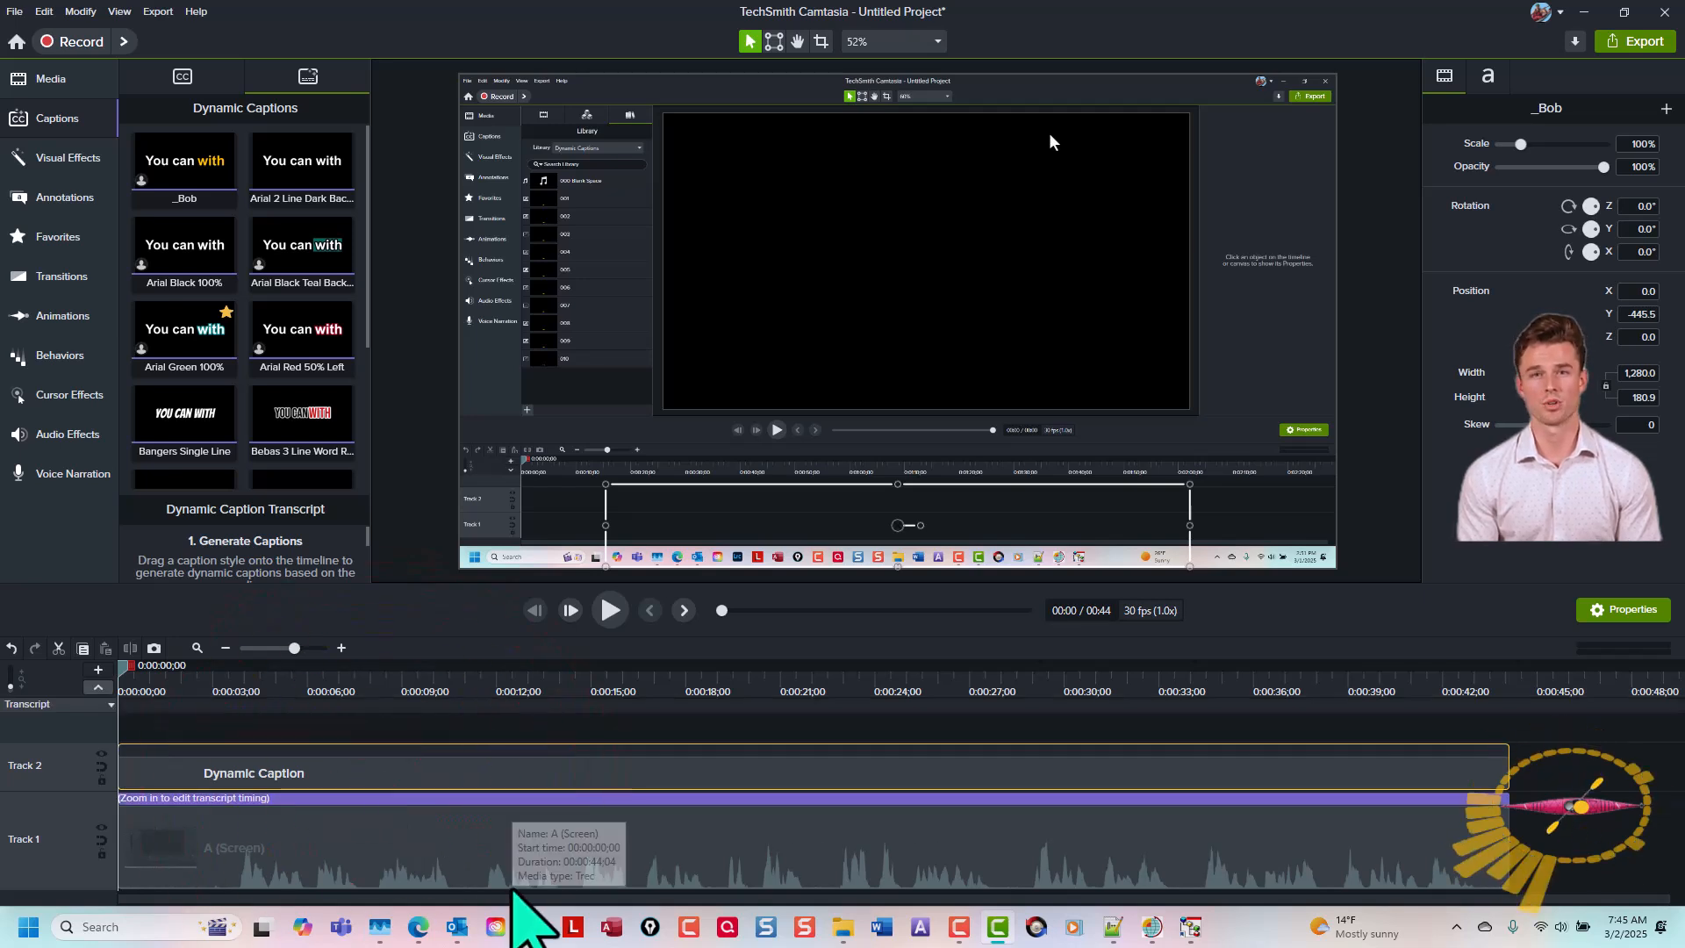
scroll(513, 891, "up", 5)
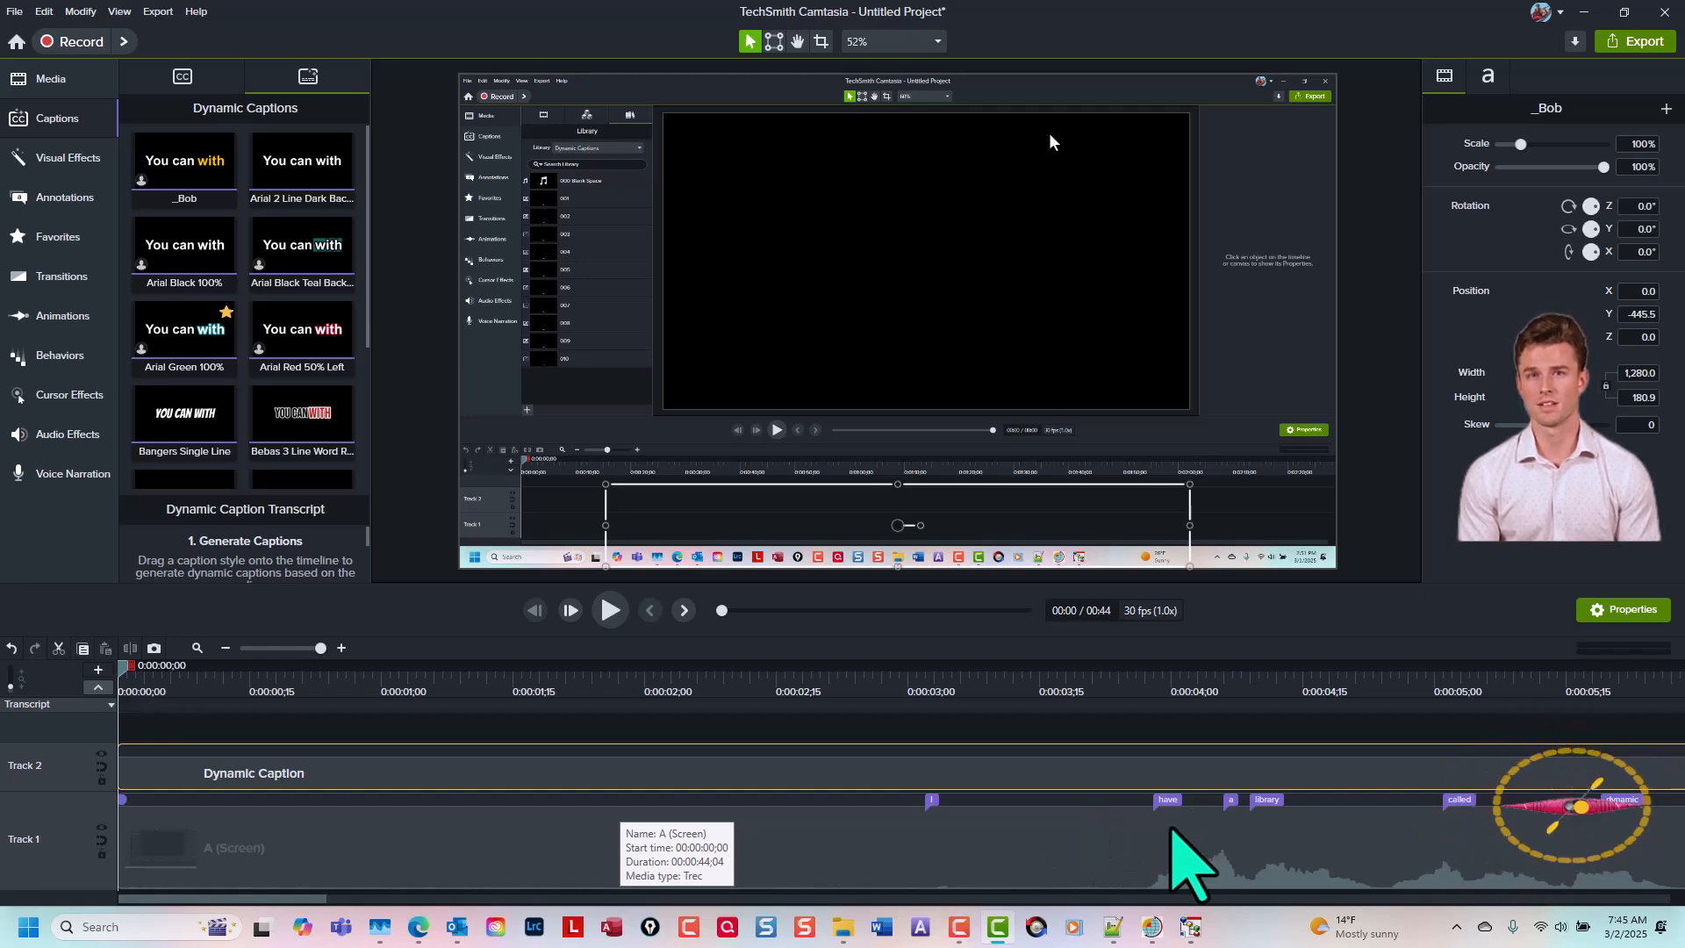
left_click_drag(227, 898, 301, 898)
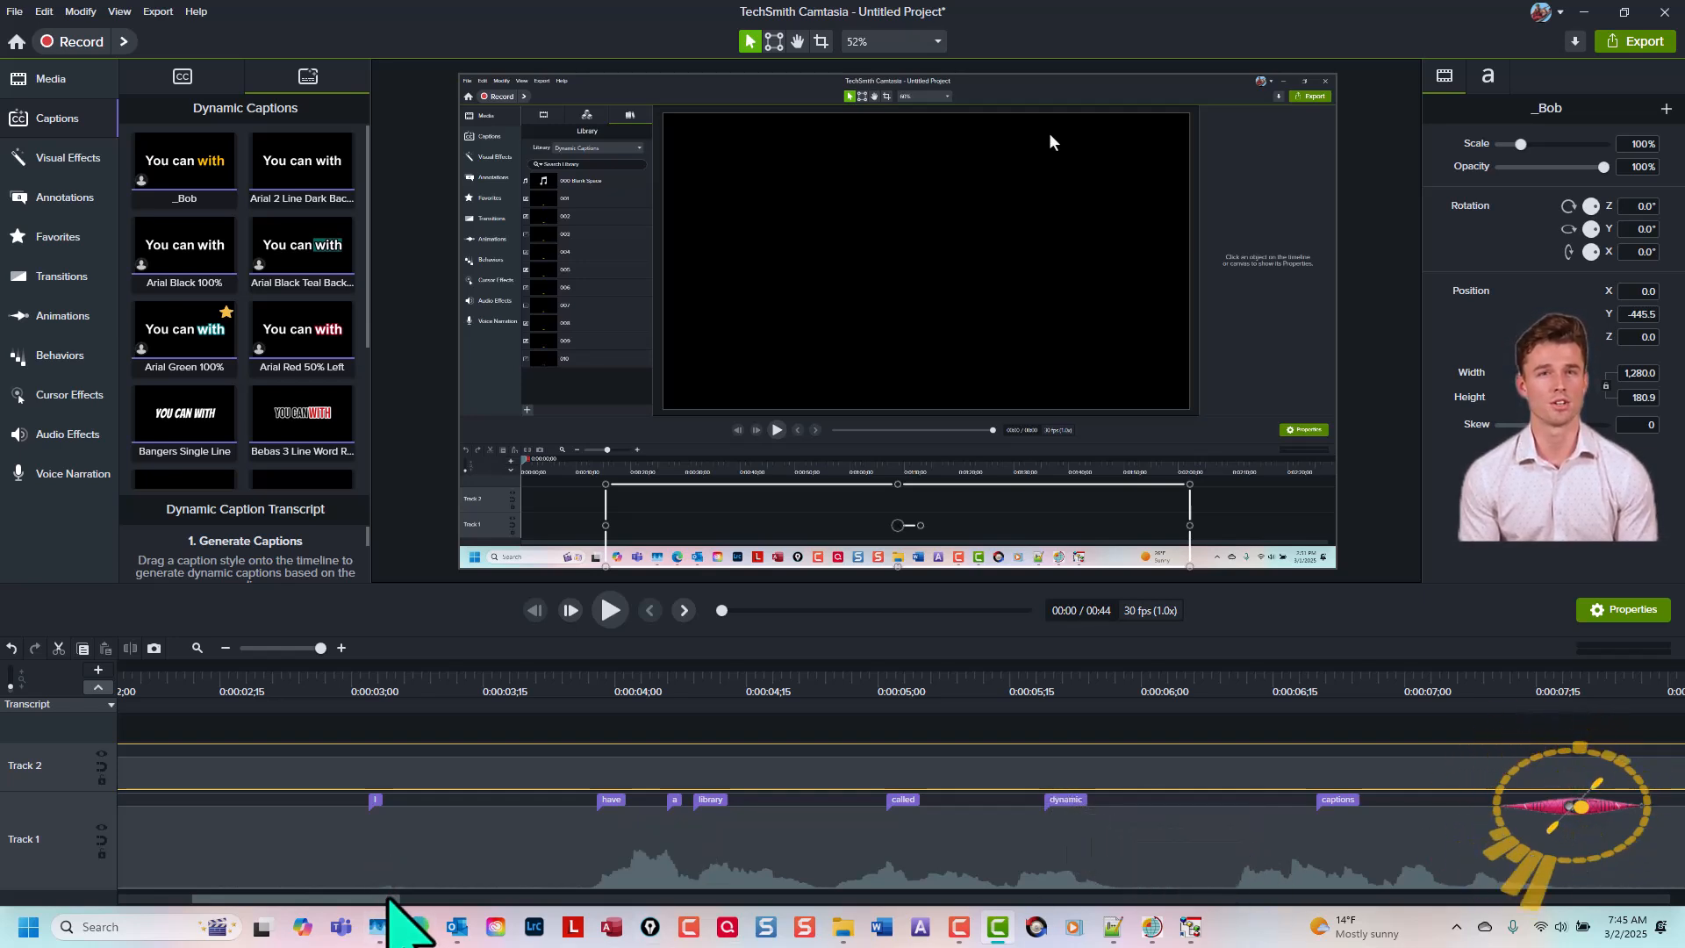
left_click_drag(390, 899, 292, 946)
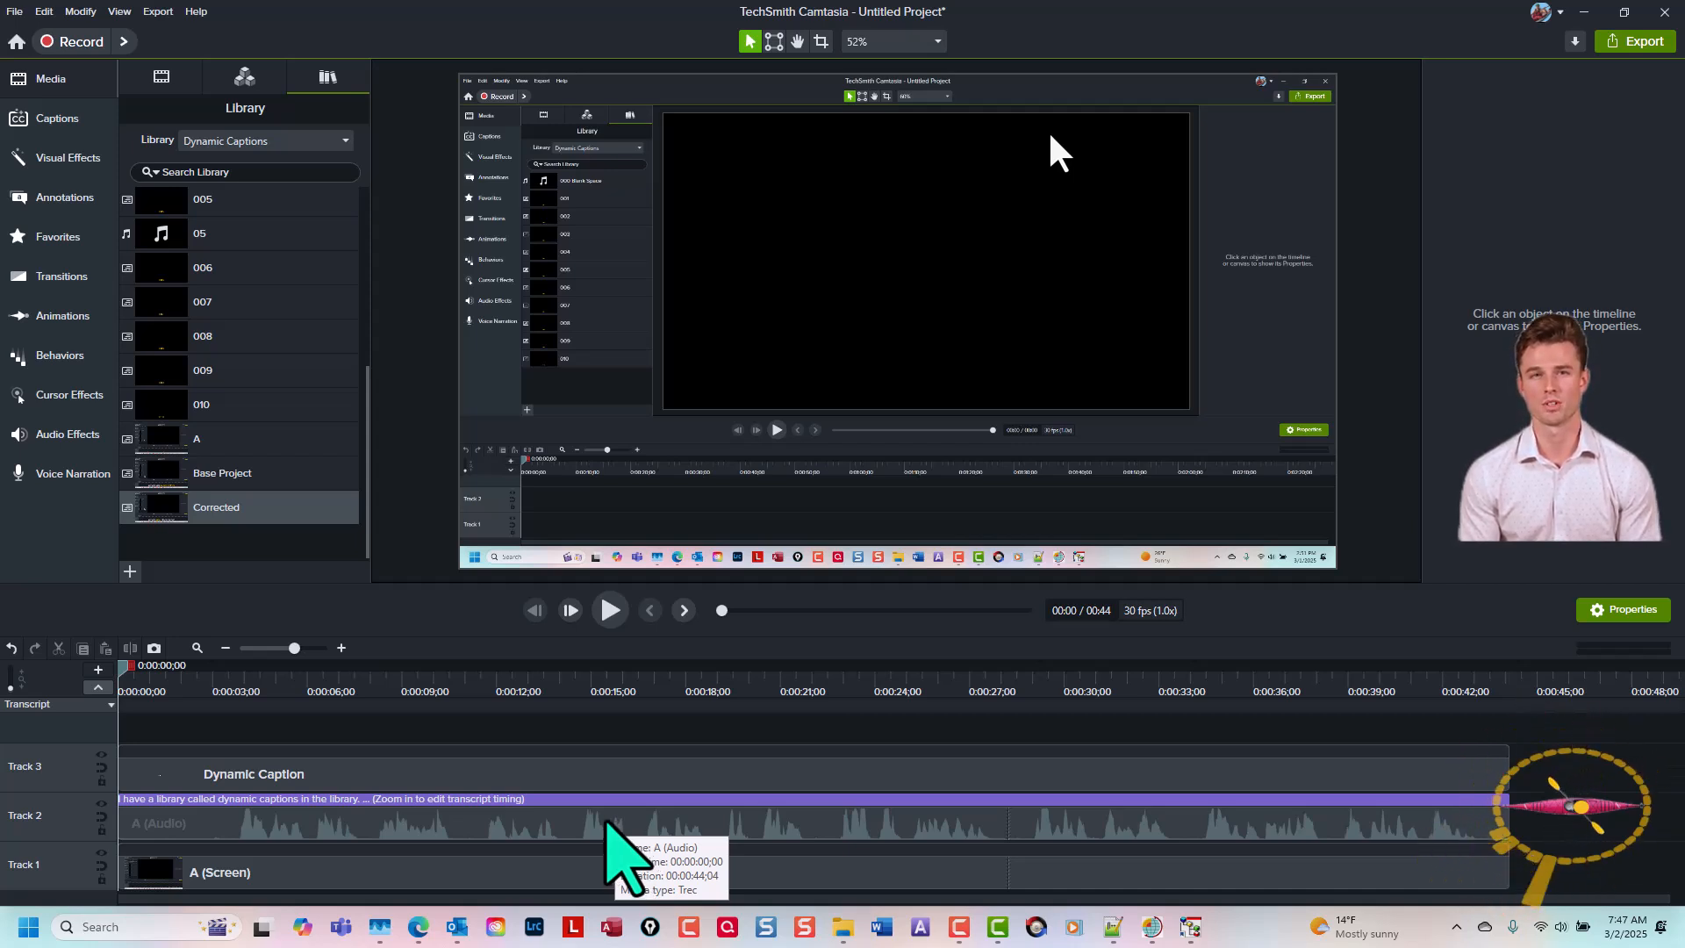
Step: Play the captioned project through and check the corrected dynamic captions against the audio
scroll(607, 825, "up", 5)
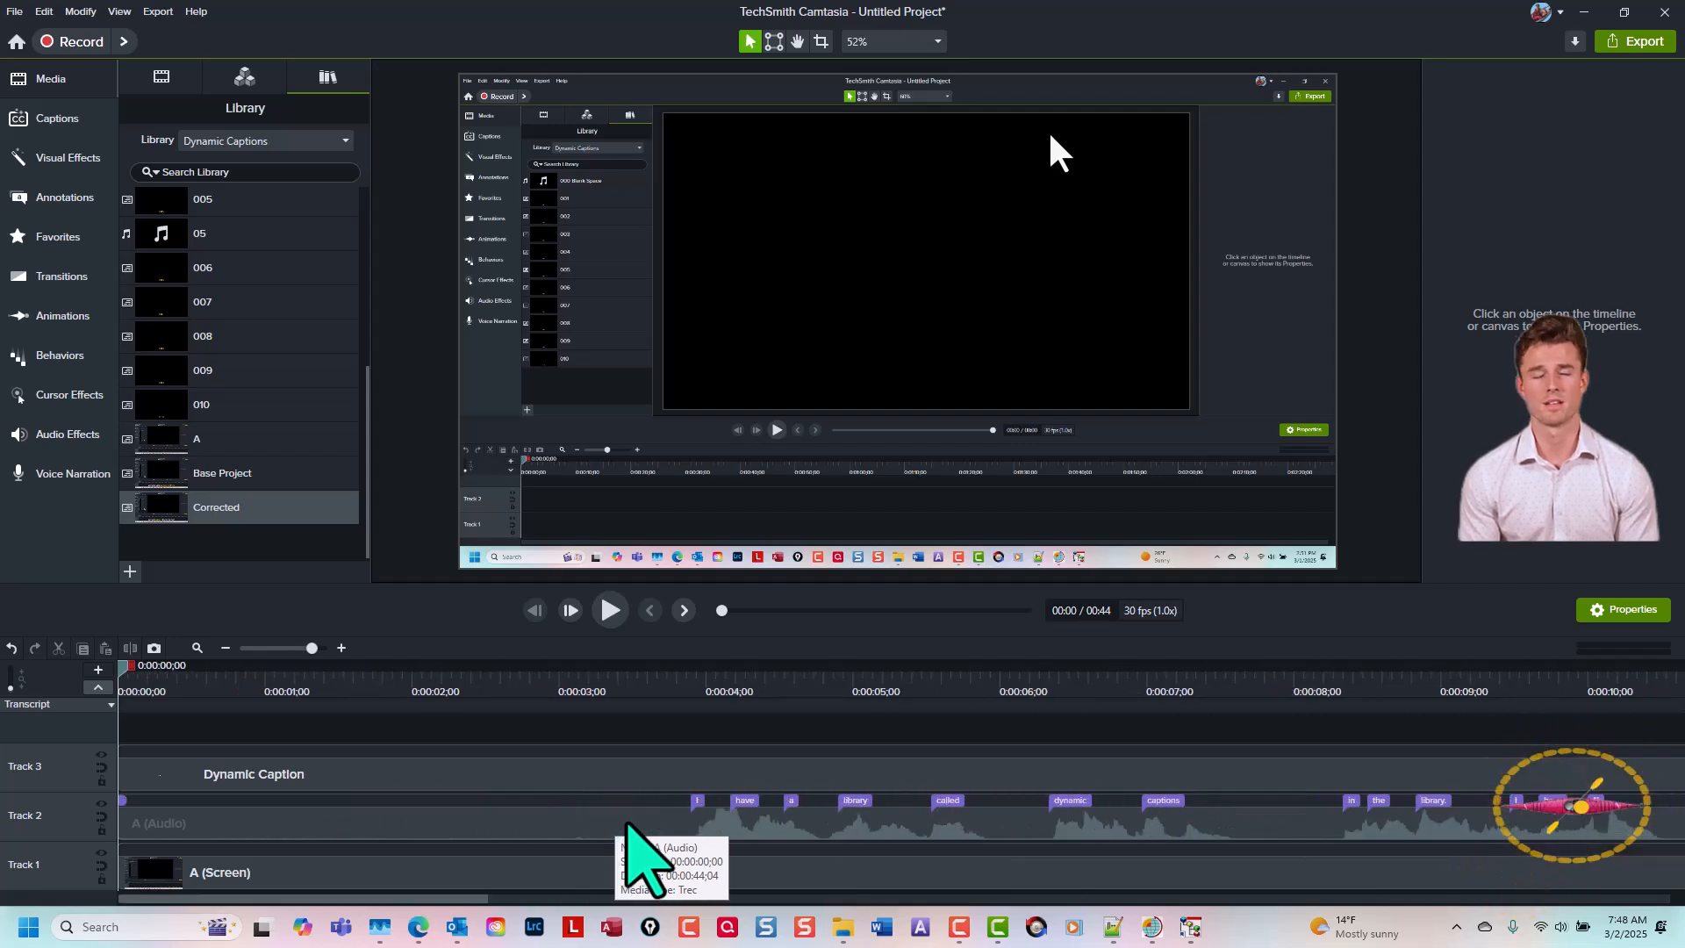
scroll(625, 825, "up", 1)
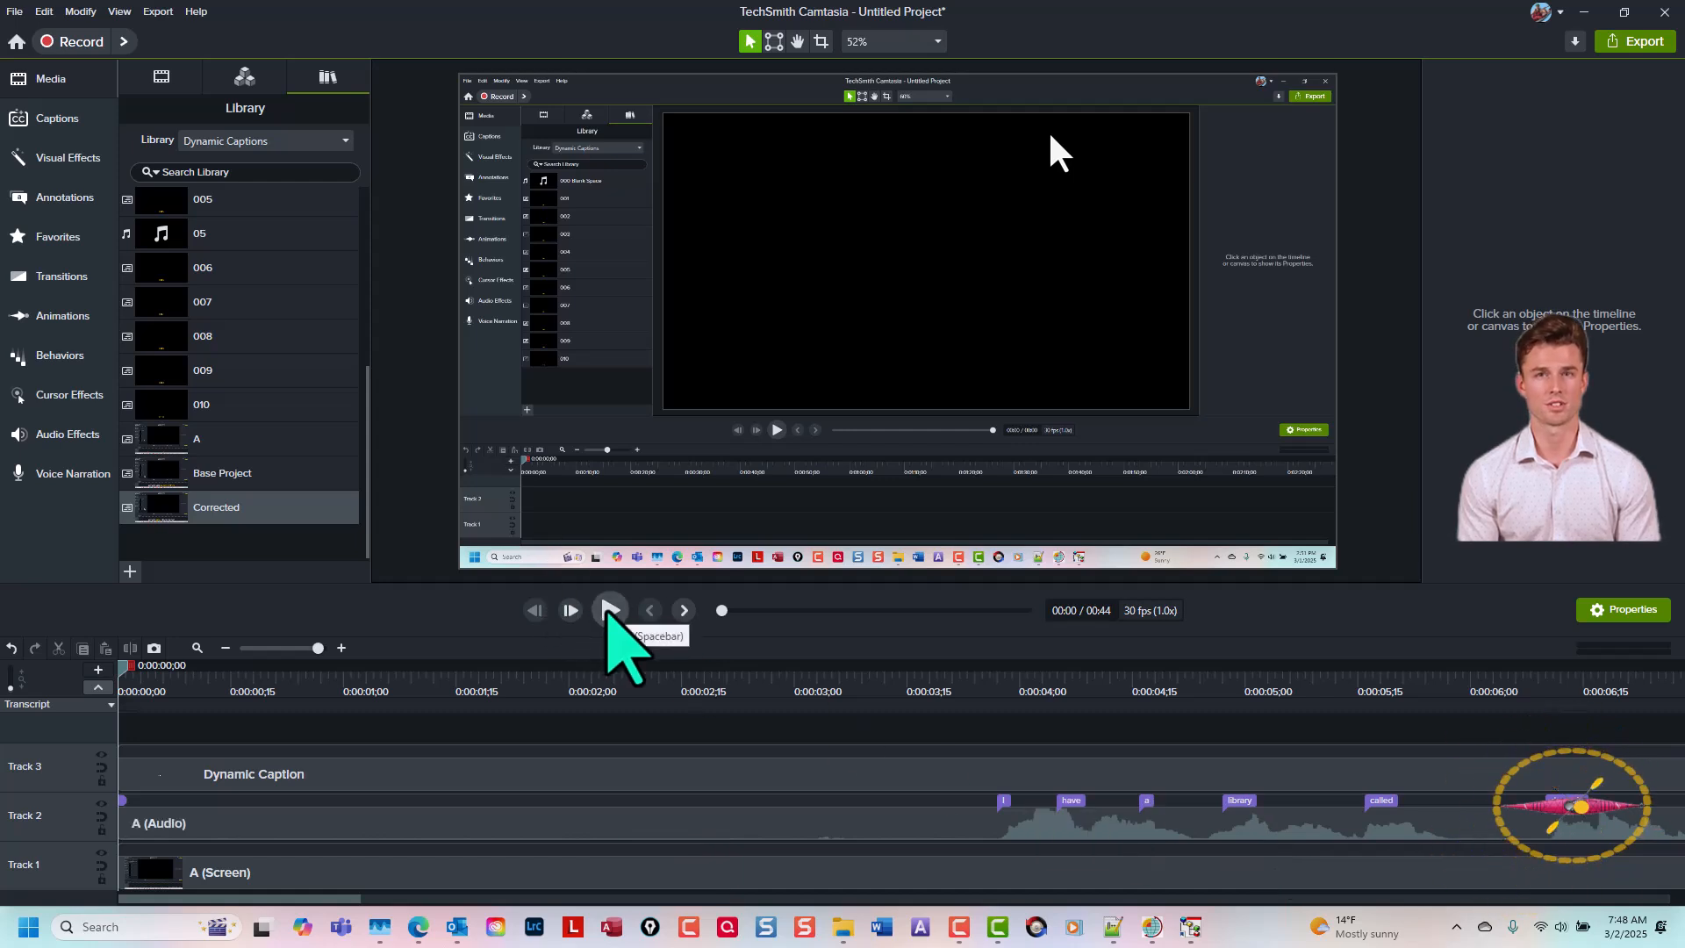
left_click(610, 612)
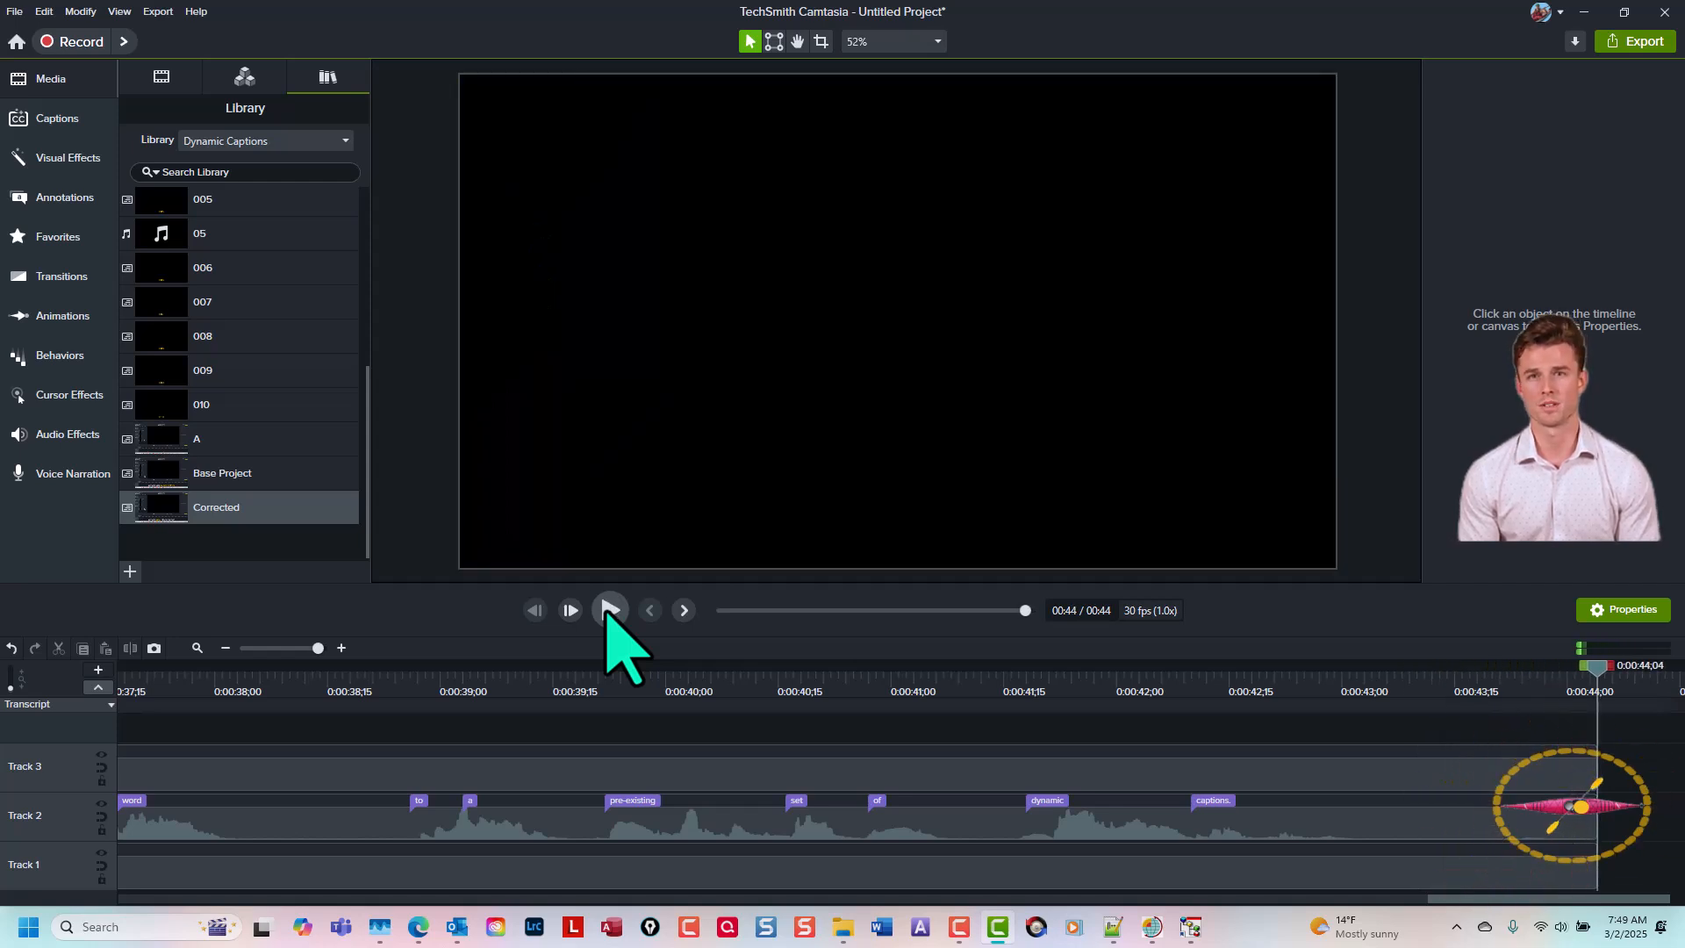
Step: Fit the whole project in the timeline and position the playhead at 0:00:28;08
key("ctrl+shift+7")
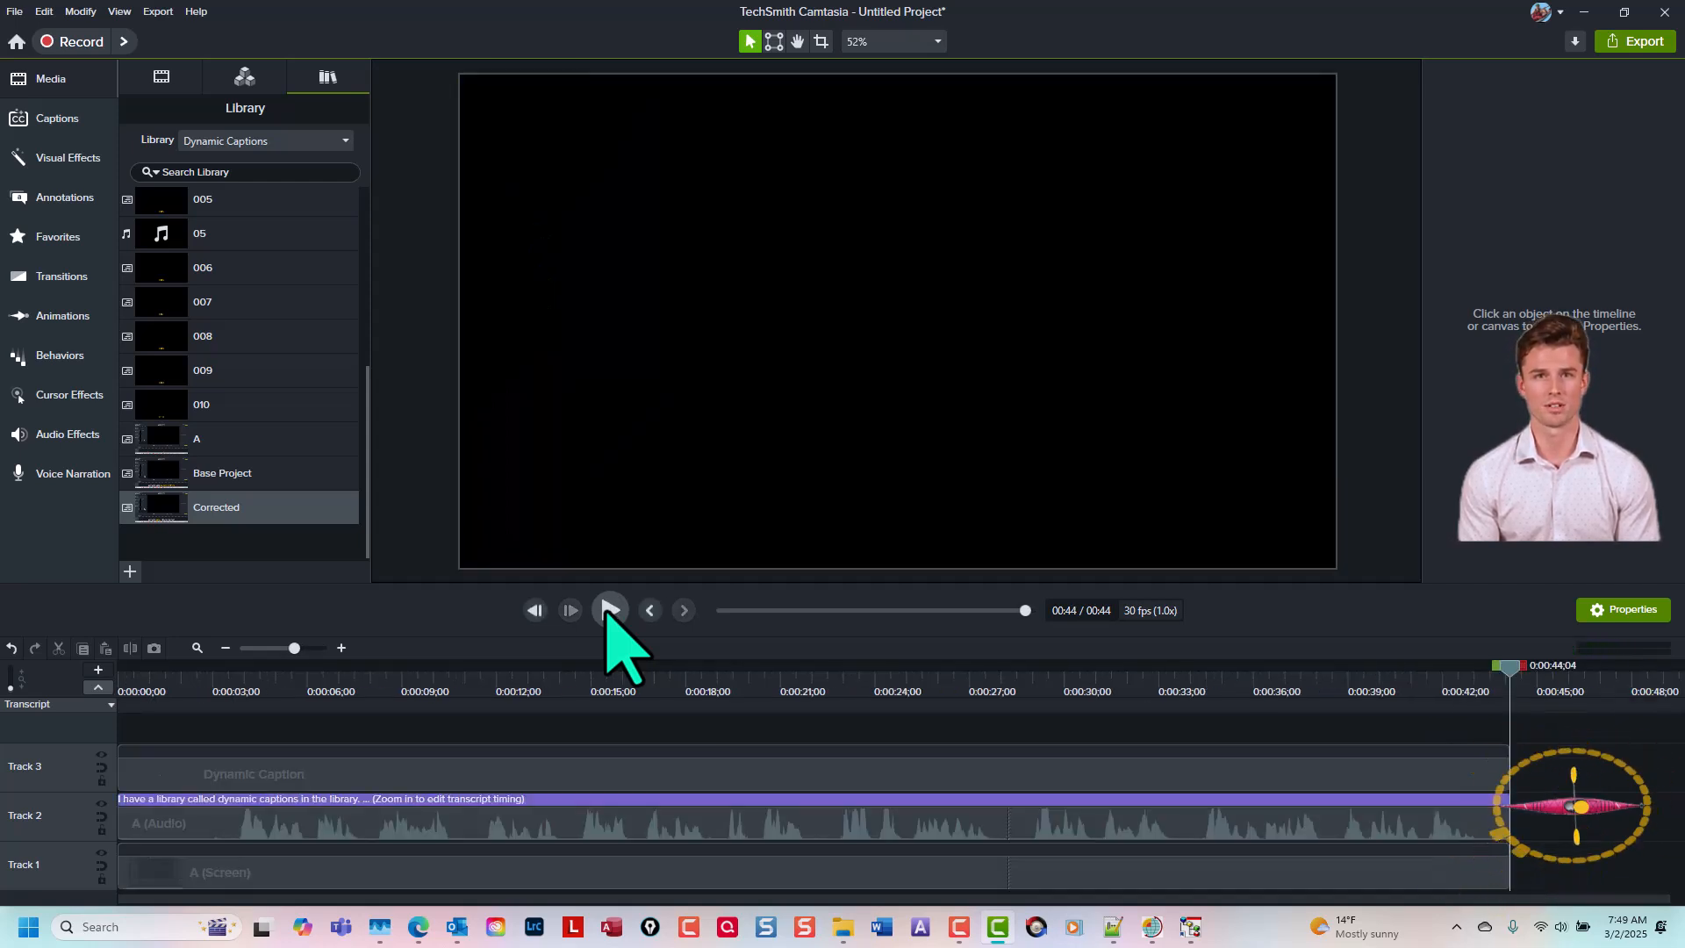
left_click(1005, 681)
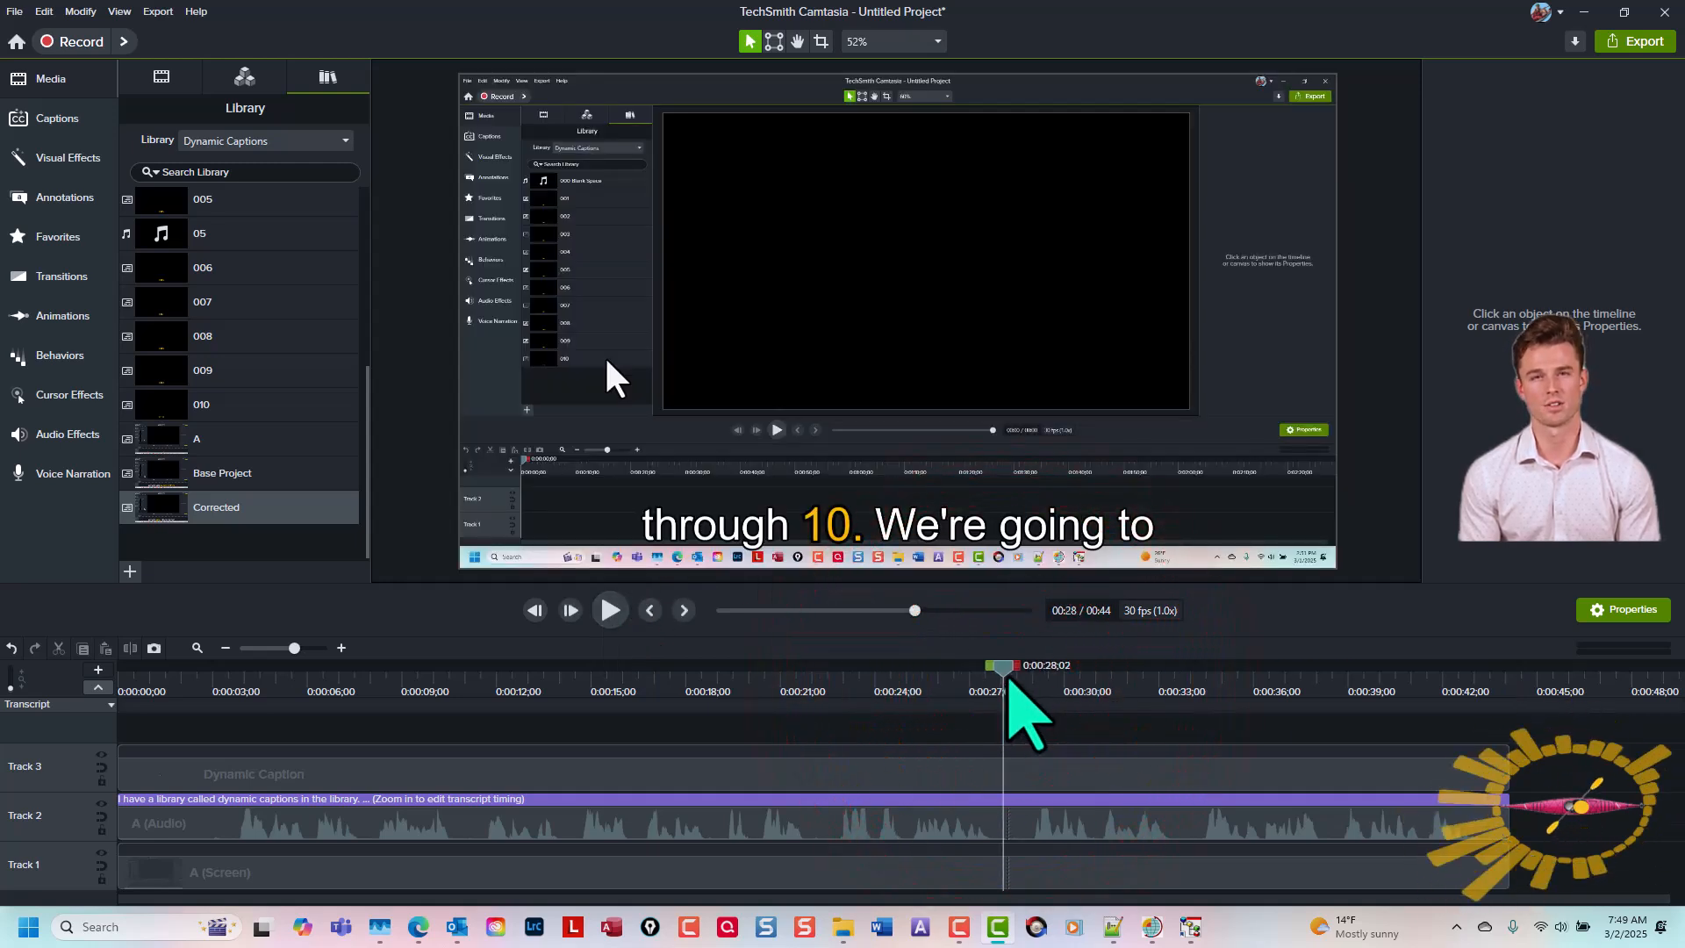
left_click_drag(1007, 681, 1011, 683)
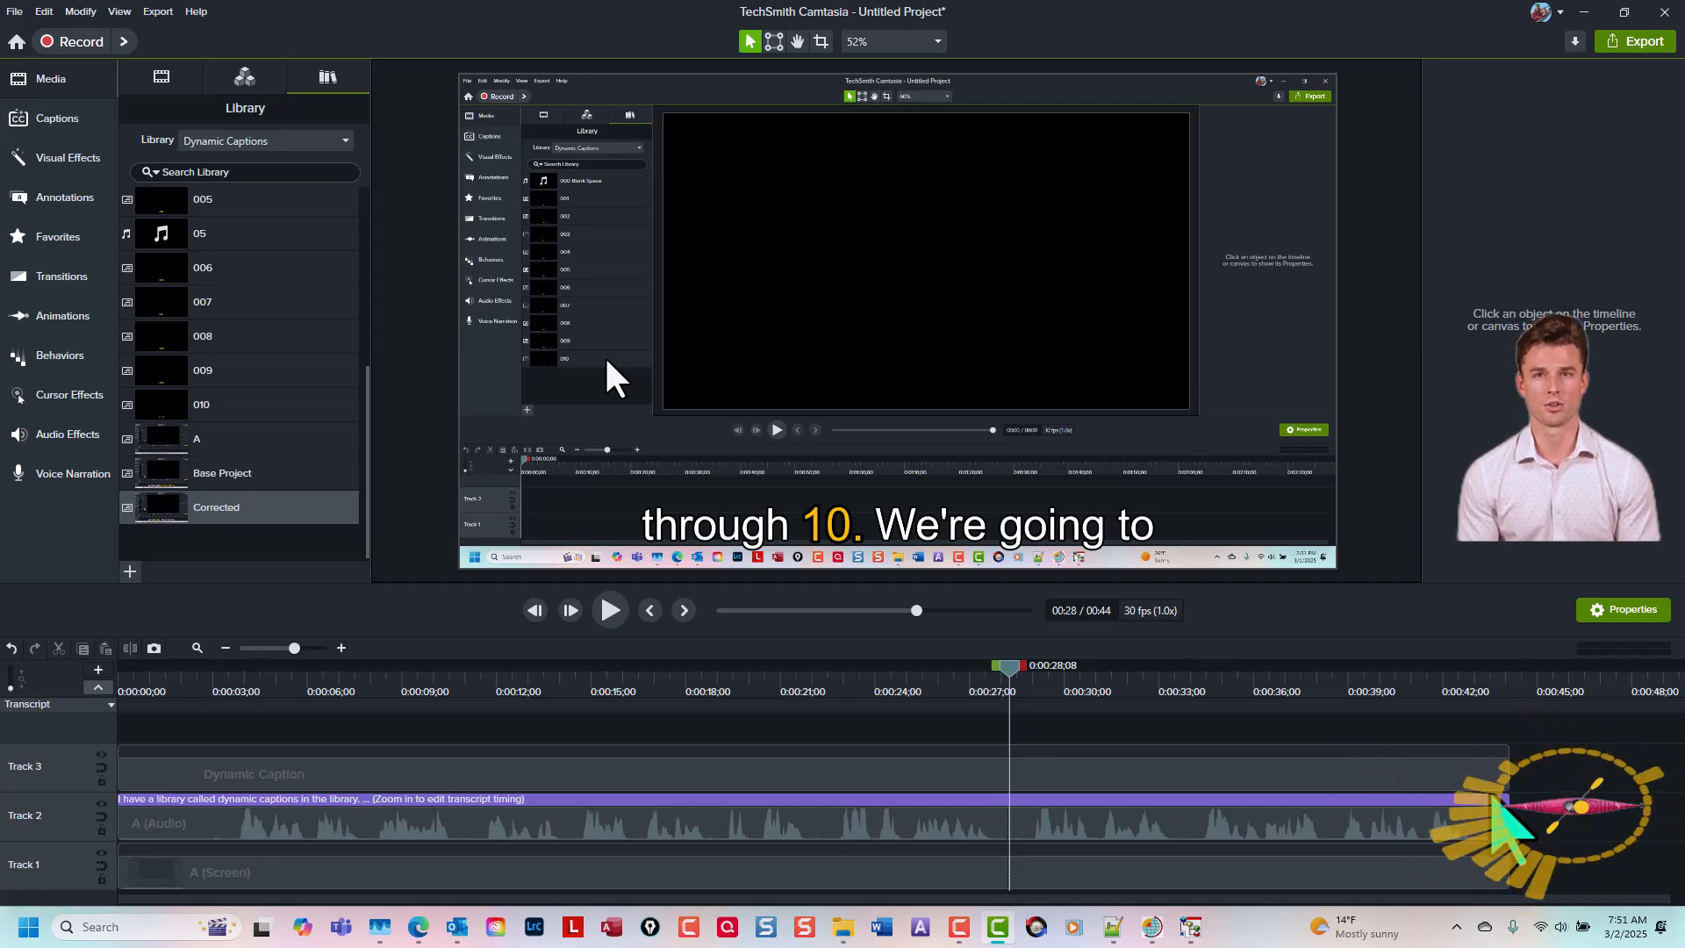
Step: Insert a new track above the A (Audio) track and enlarge the timeline area until all four tracks show
right_click(1543, 825)
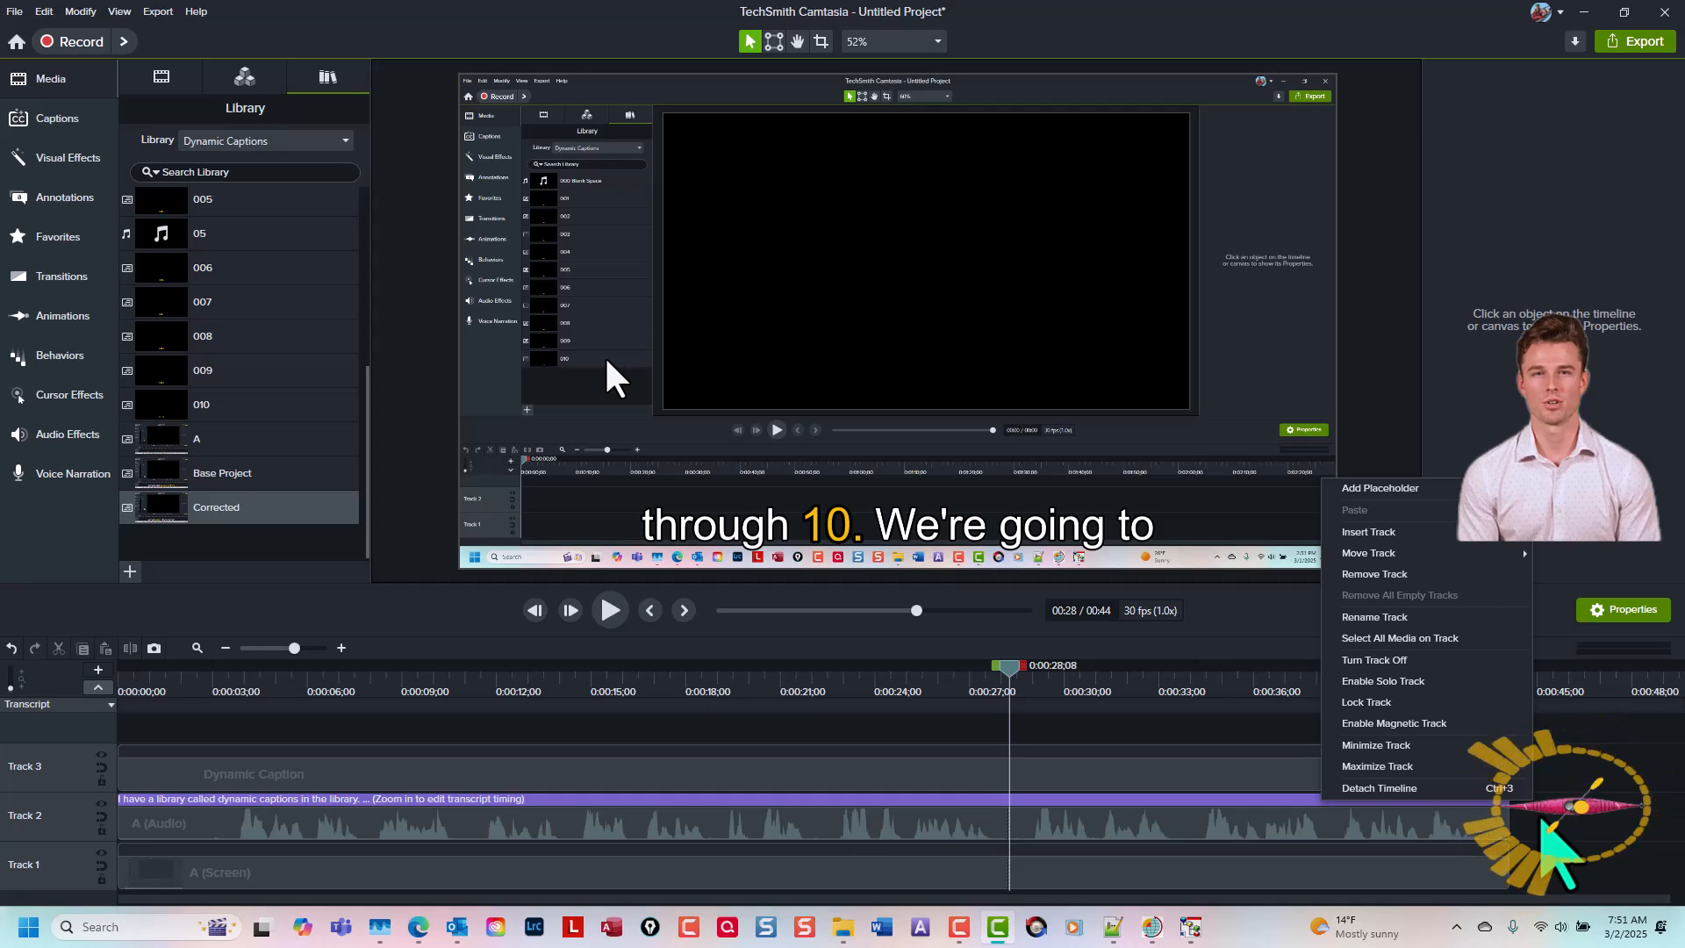
mouse_move(1399, 535)
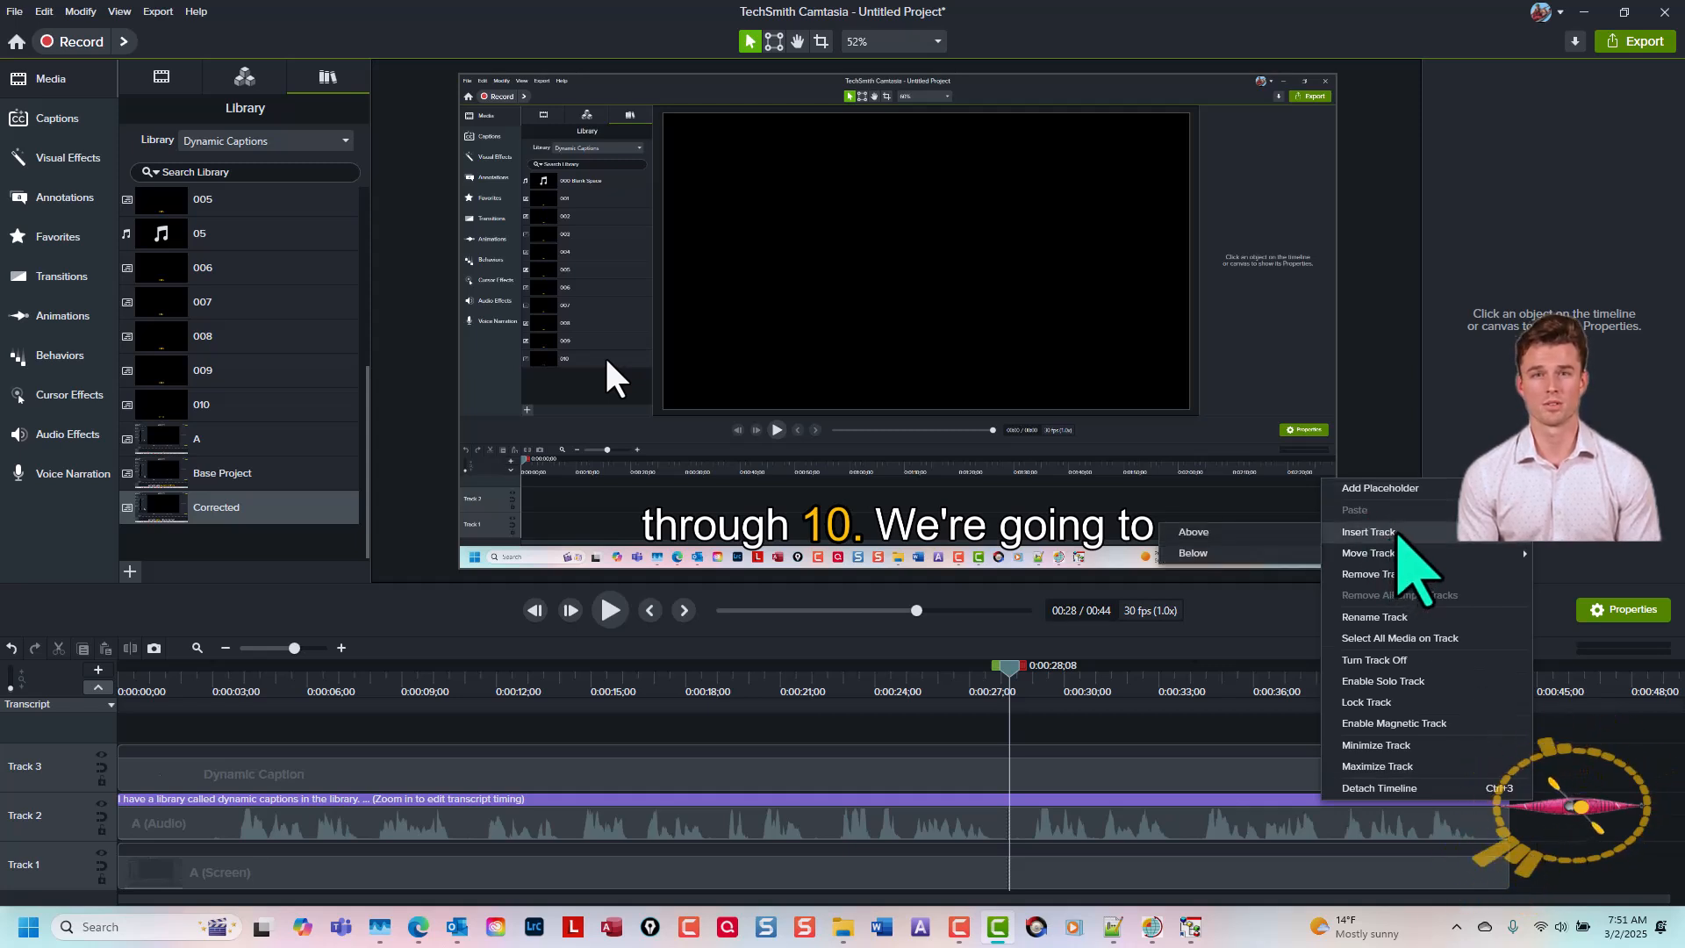
left_click(1278, 531)
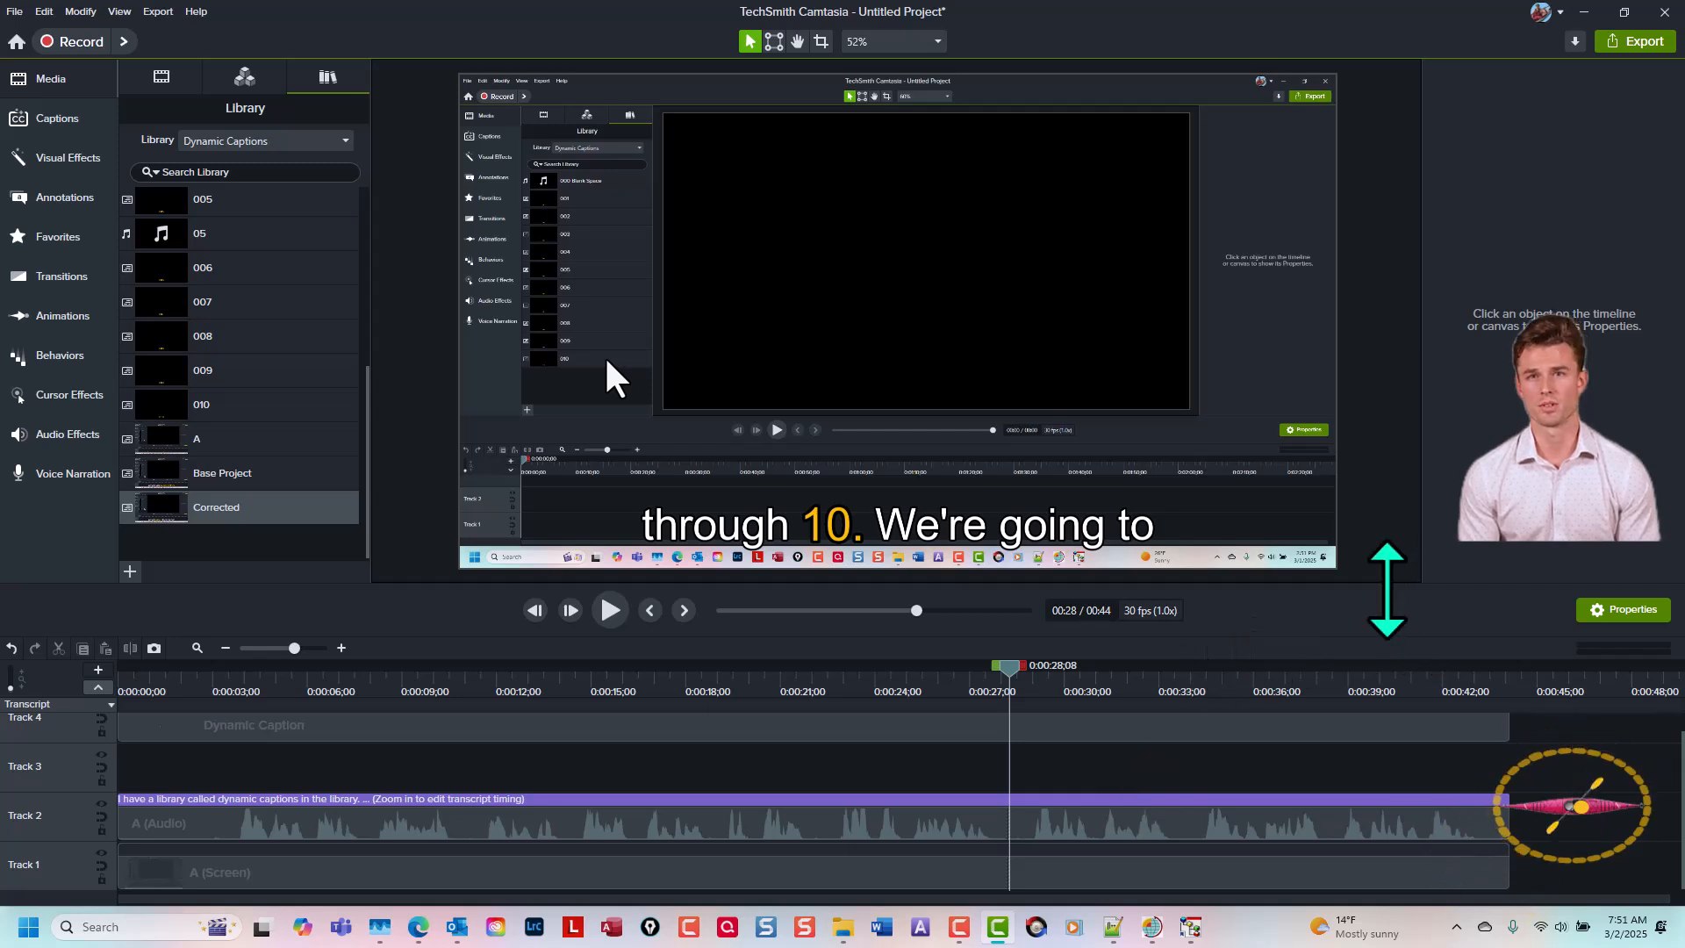
left_click(1388, 590)
left_click_drag(1388, 590, 1382, 534)
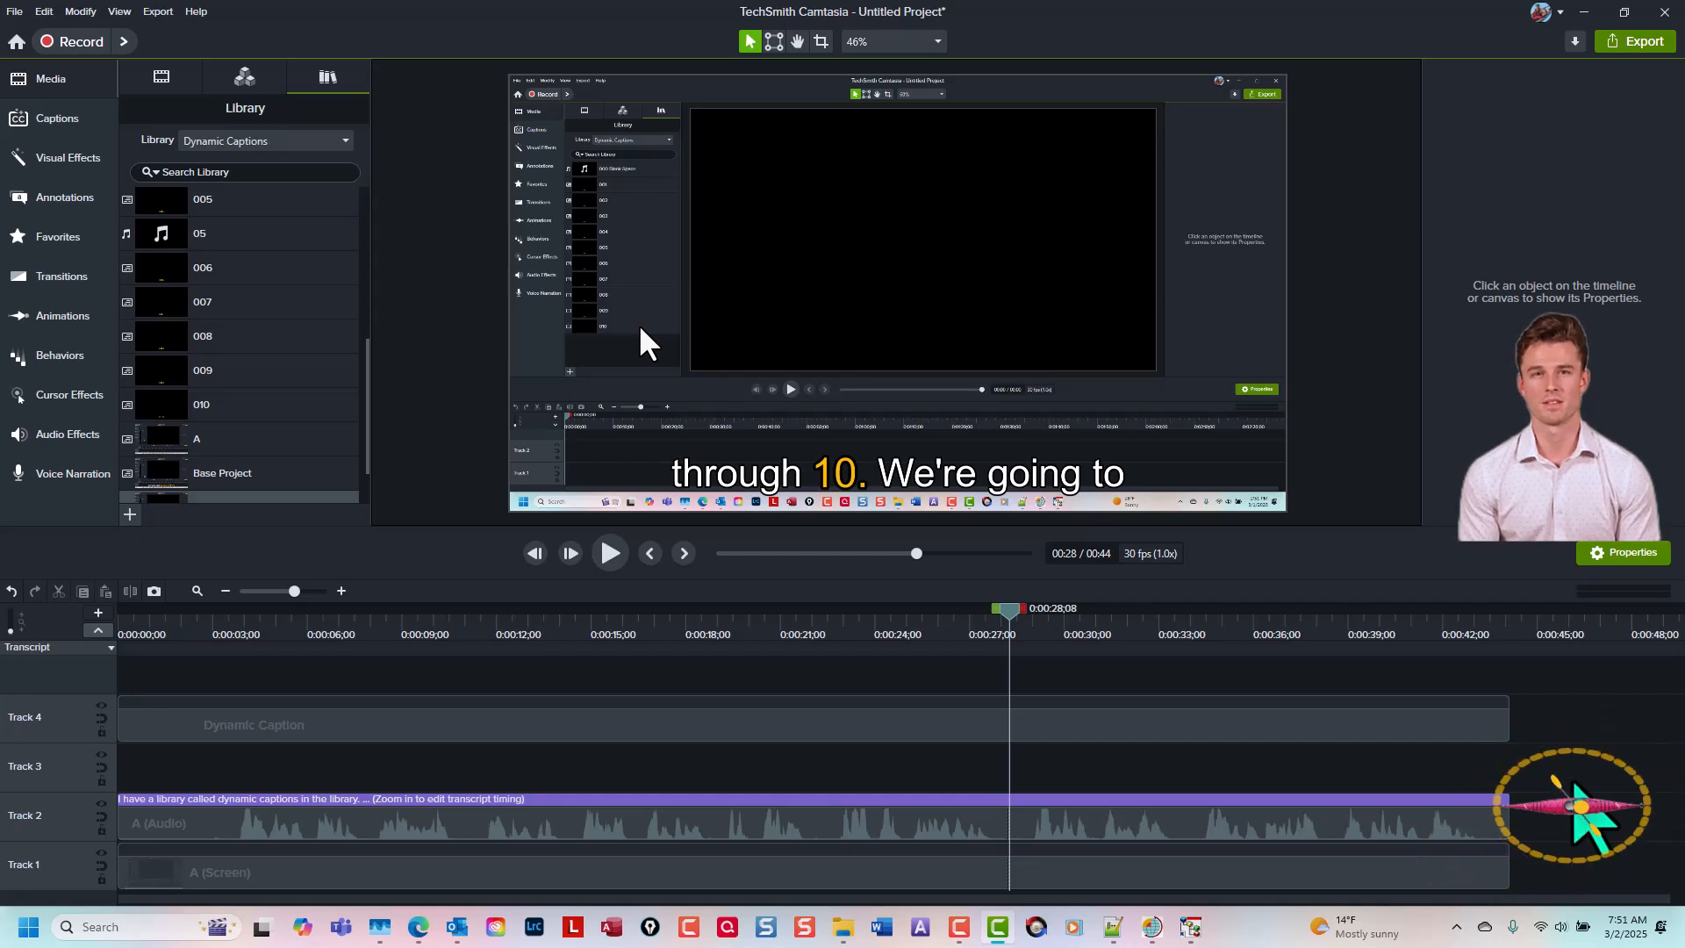
Step: Record a short voice narration from 0:00:28;08 with the timeline muted and add it to the timeline
key("ctrl+shift+r")
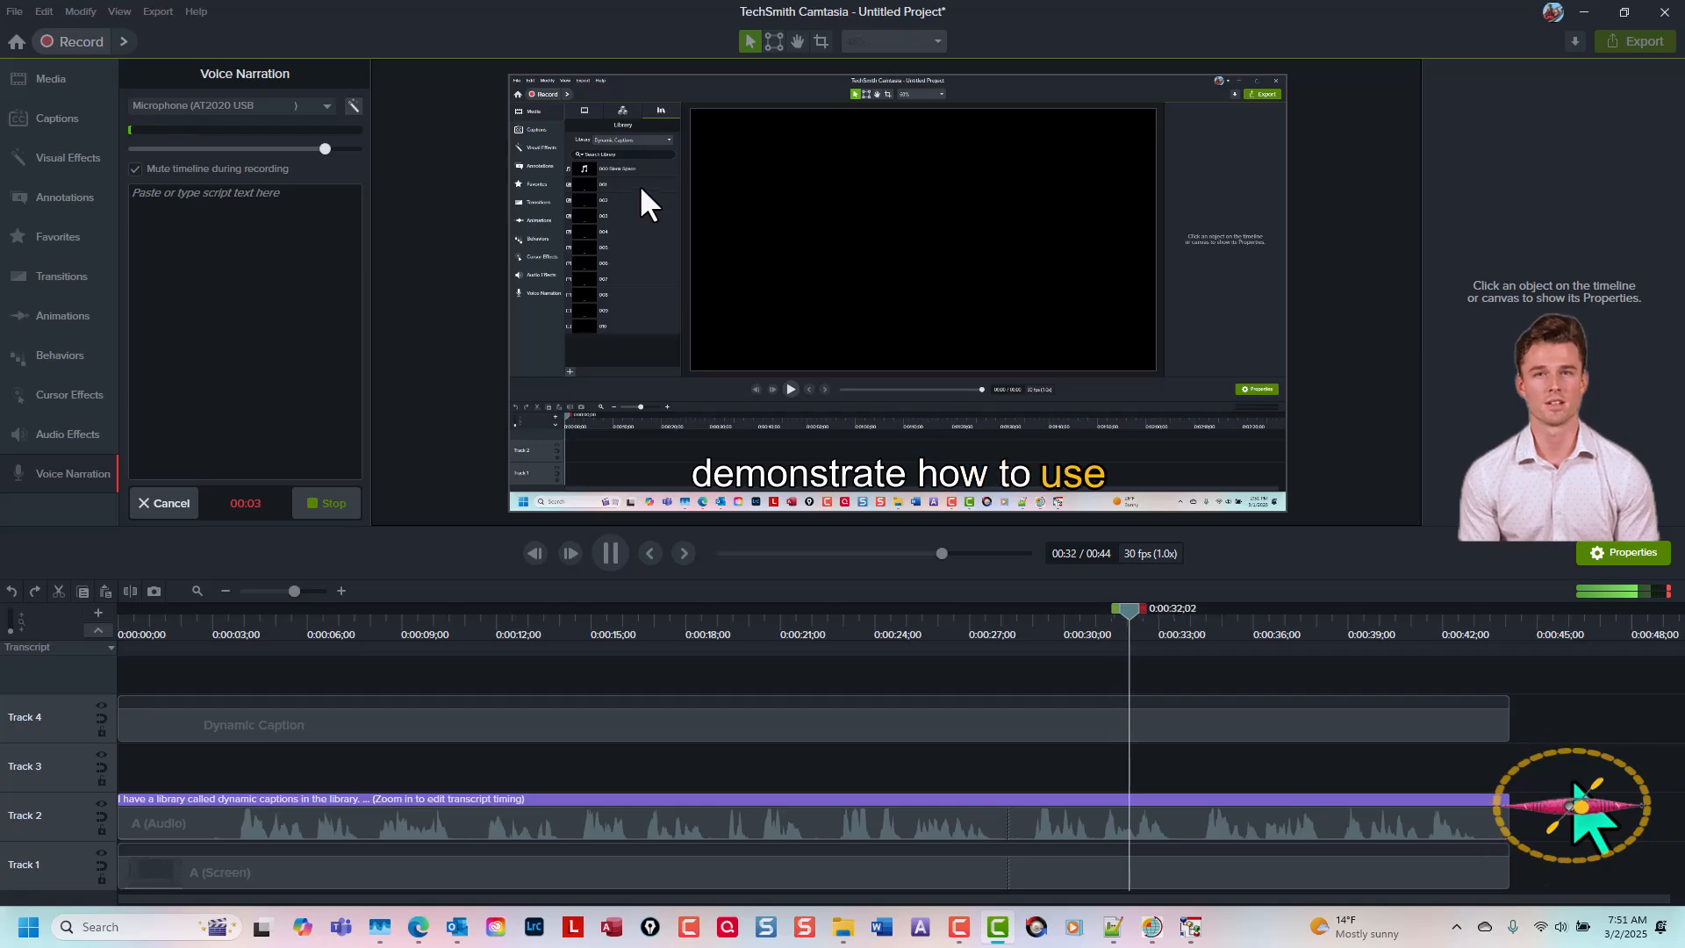
key("ctrl+shift+r")
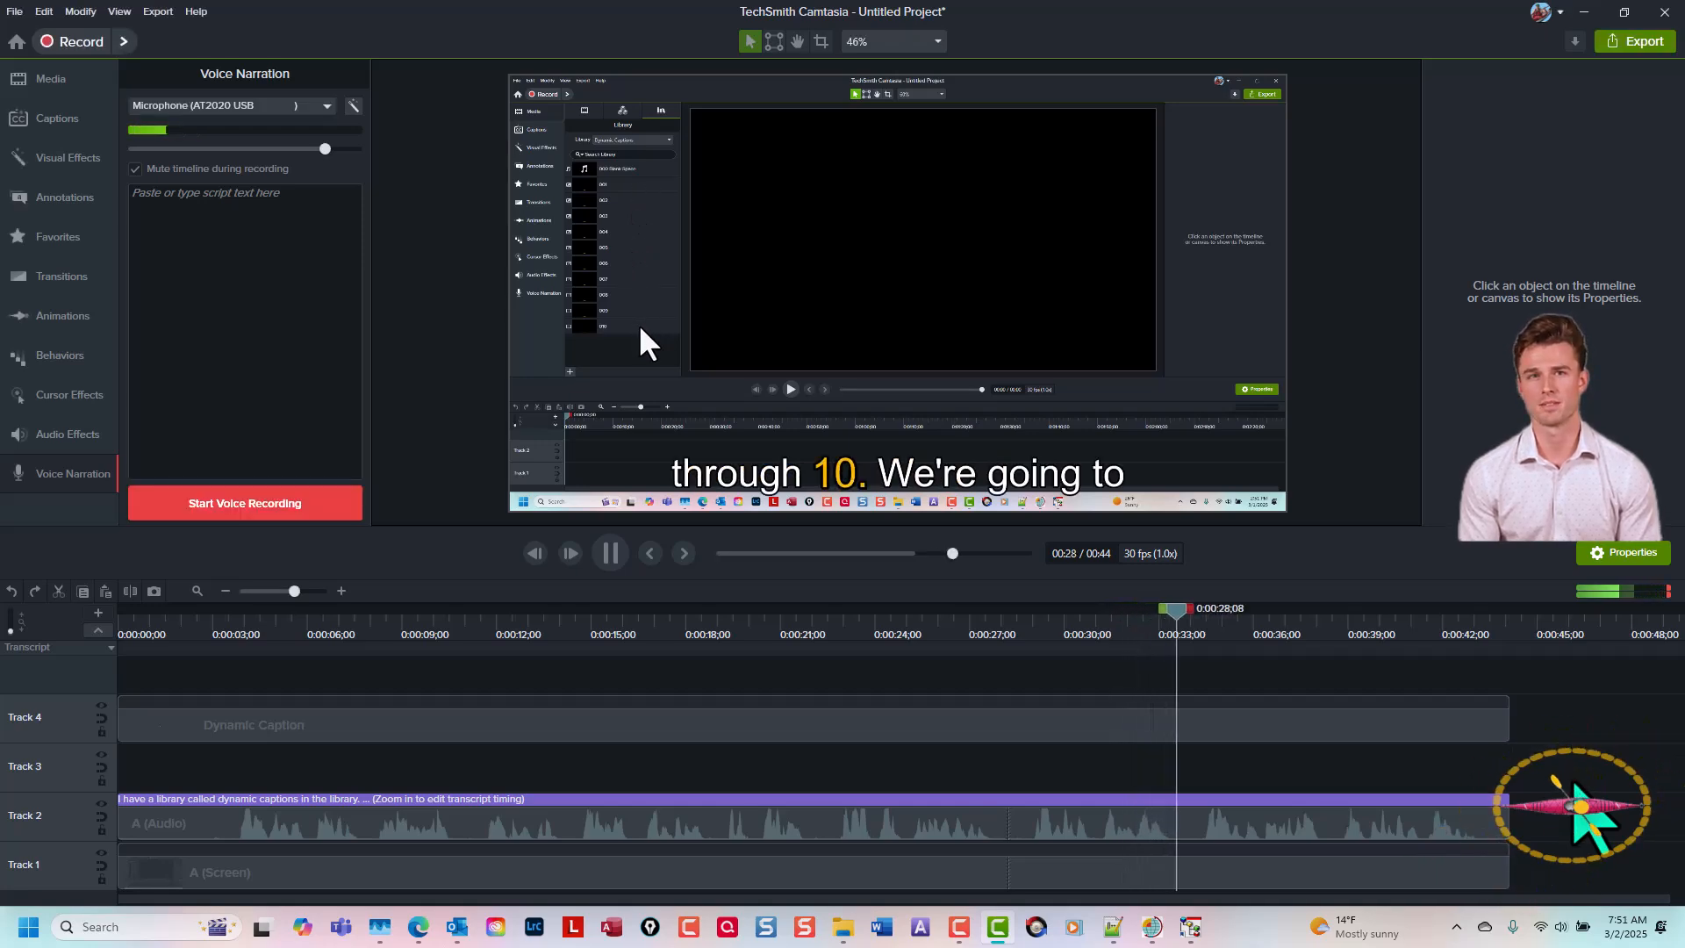
key("Return")
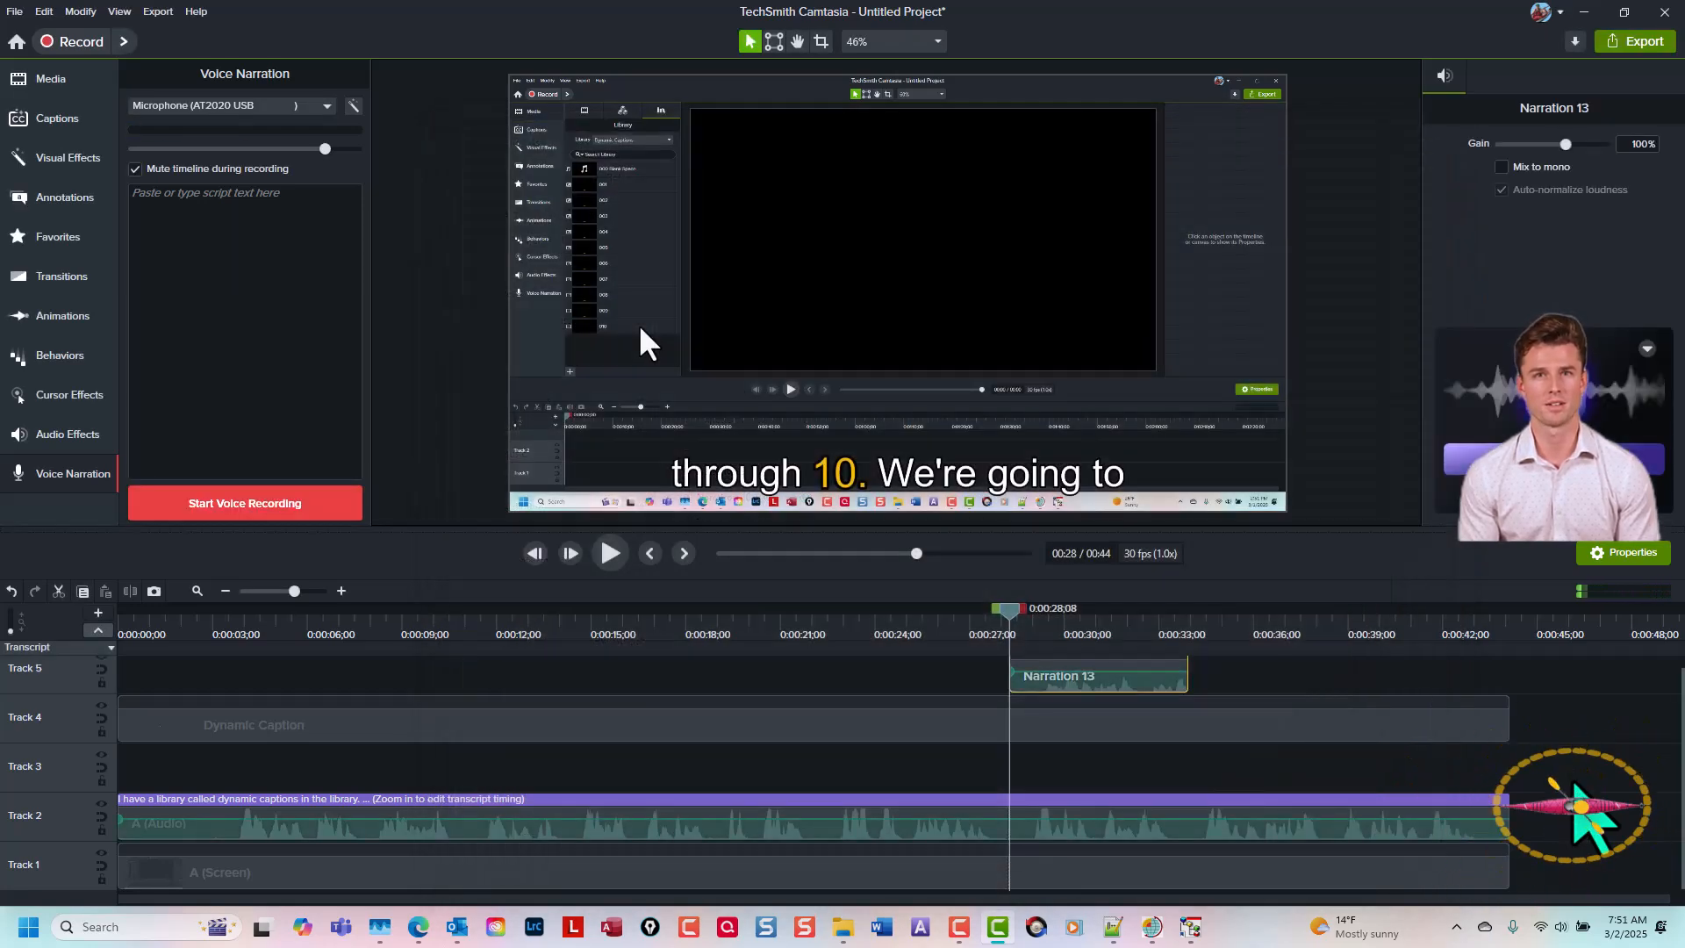
Step: Enlarge the timeline area to show Track 5 and raise the recorded narration's gain to 250%
left_click(1380, 531)
left_click_drag(1379, 532, 1387, 462)
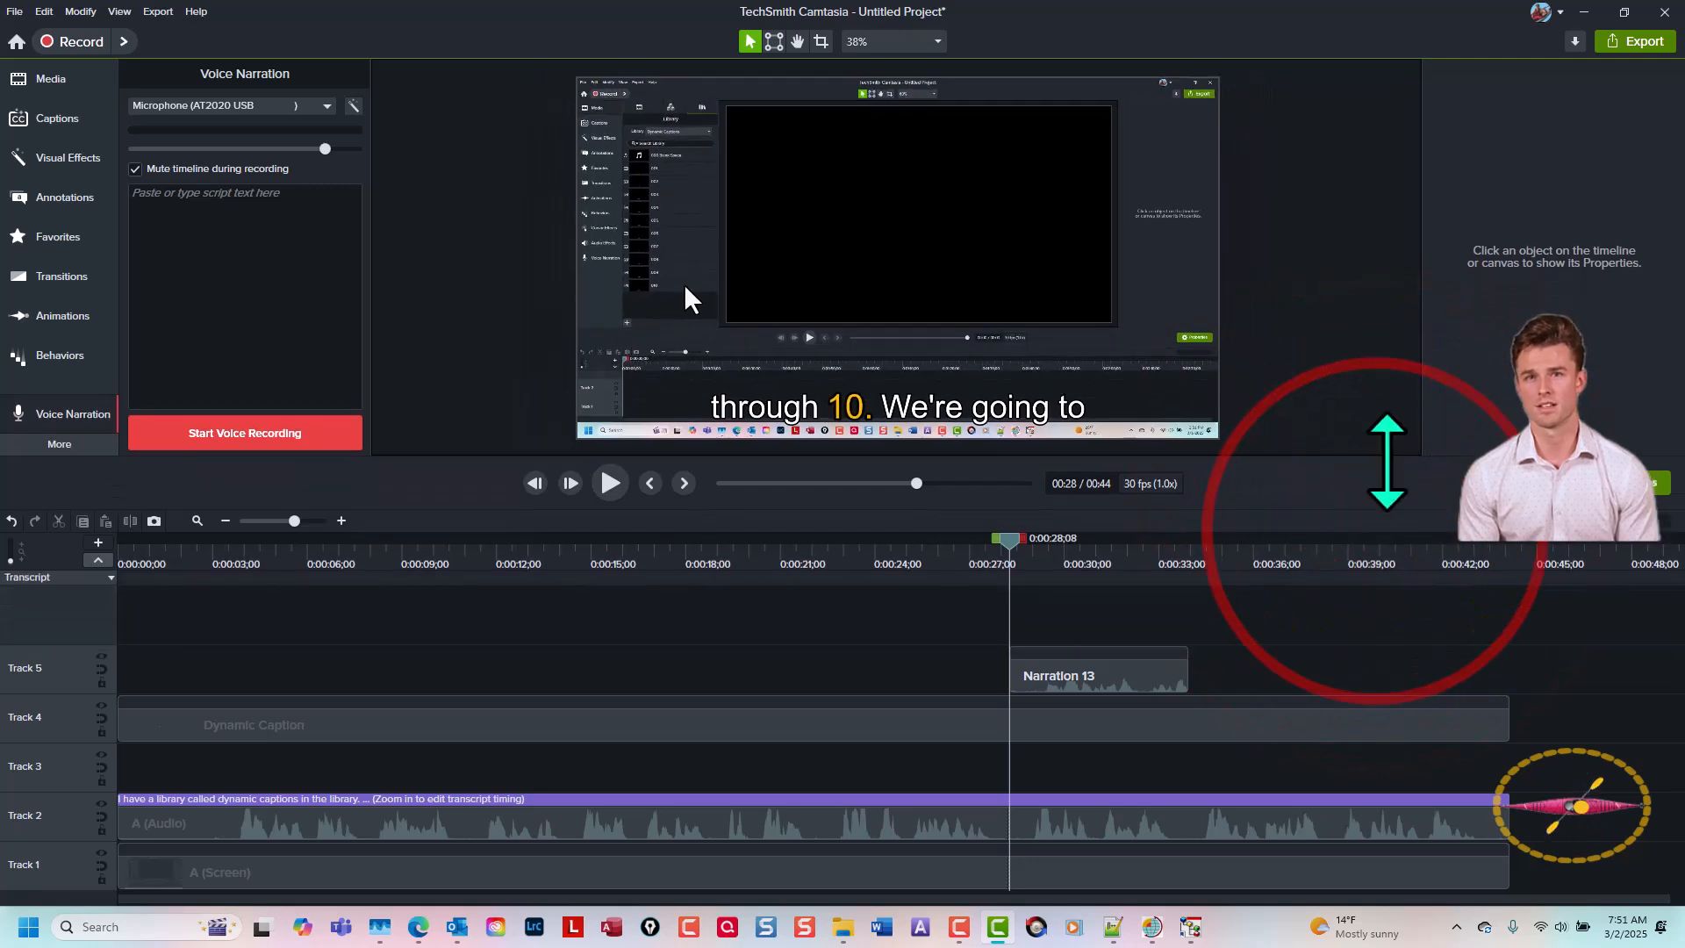
left_click(1165, 662)
left_click_drag(1565, 143, 1625, 147)
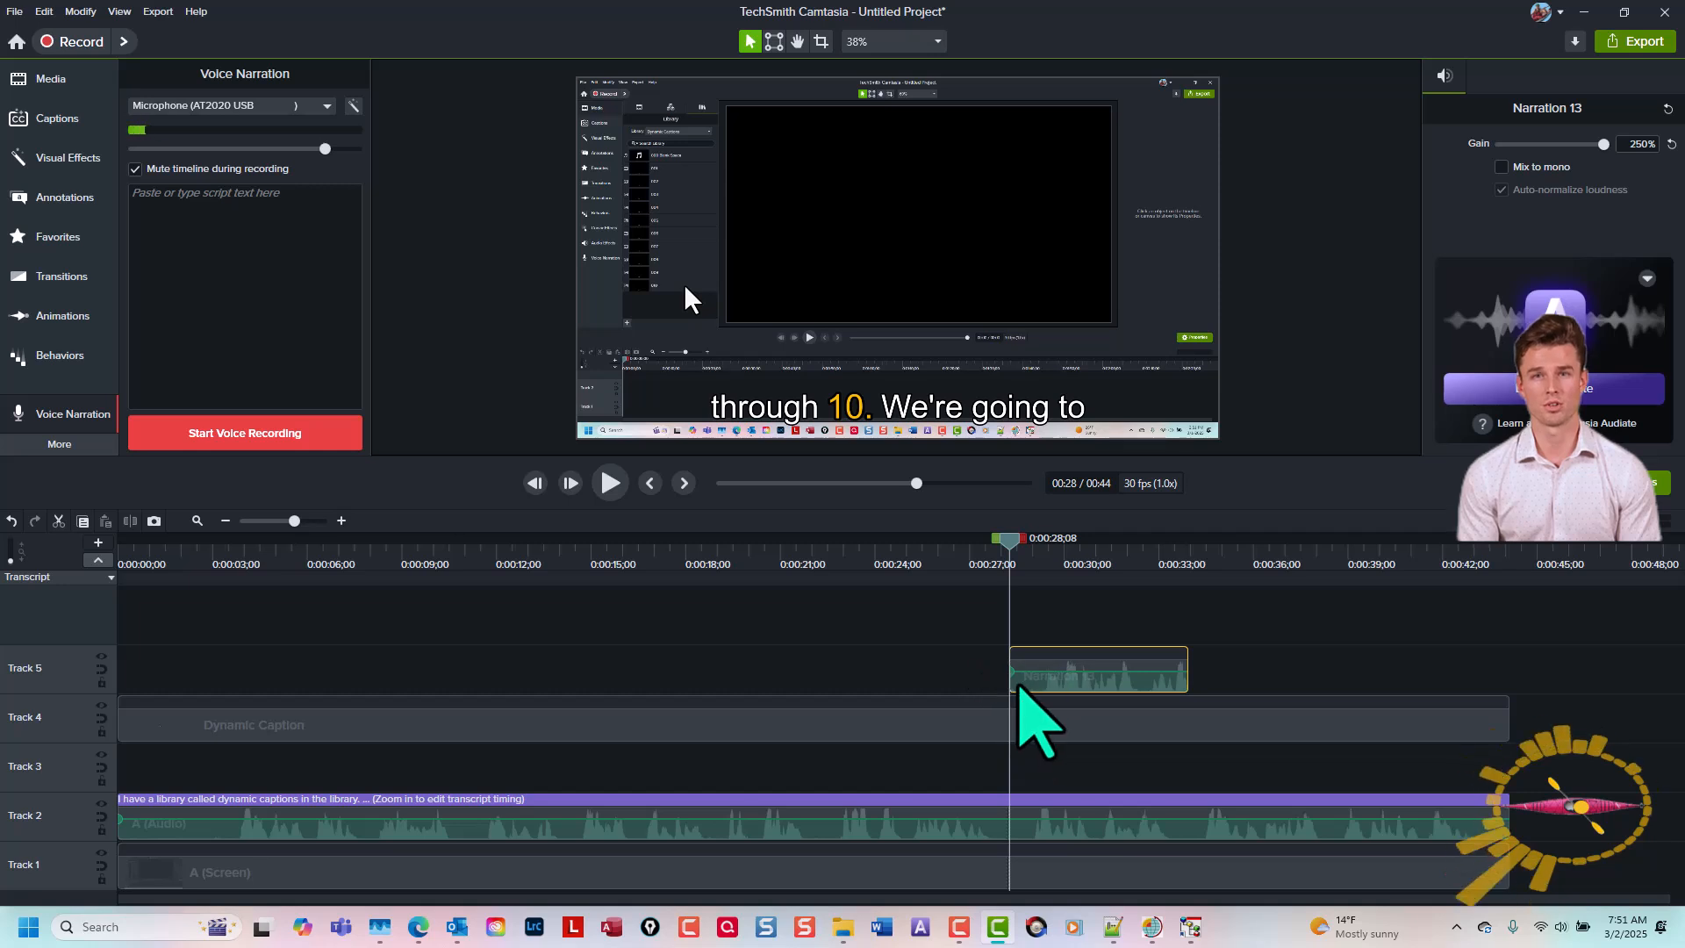
Step: Trim the narration clip shorter and move it to the empty Track 3, starting at 0:00:28;08
left_click_drag(1013, 683, 1099, 690)
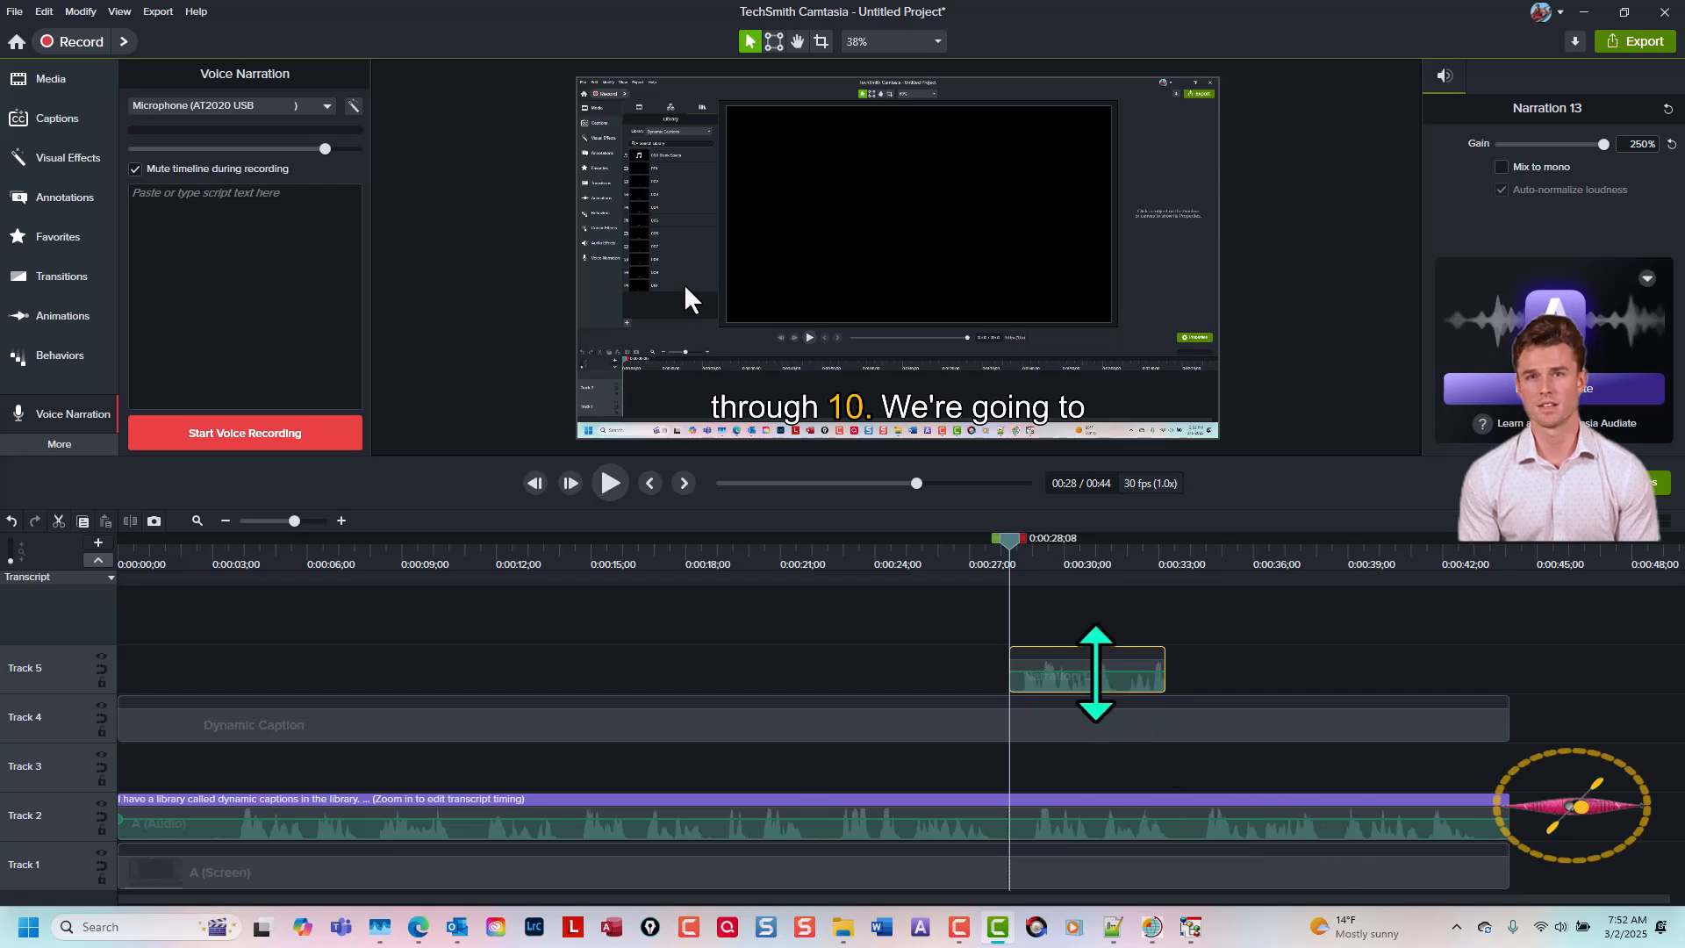
left_click_drag(1093, 682, 1094, 770)
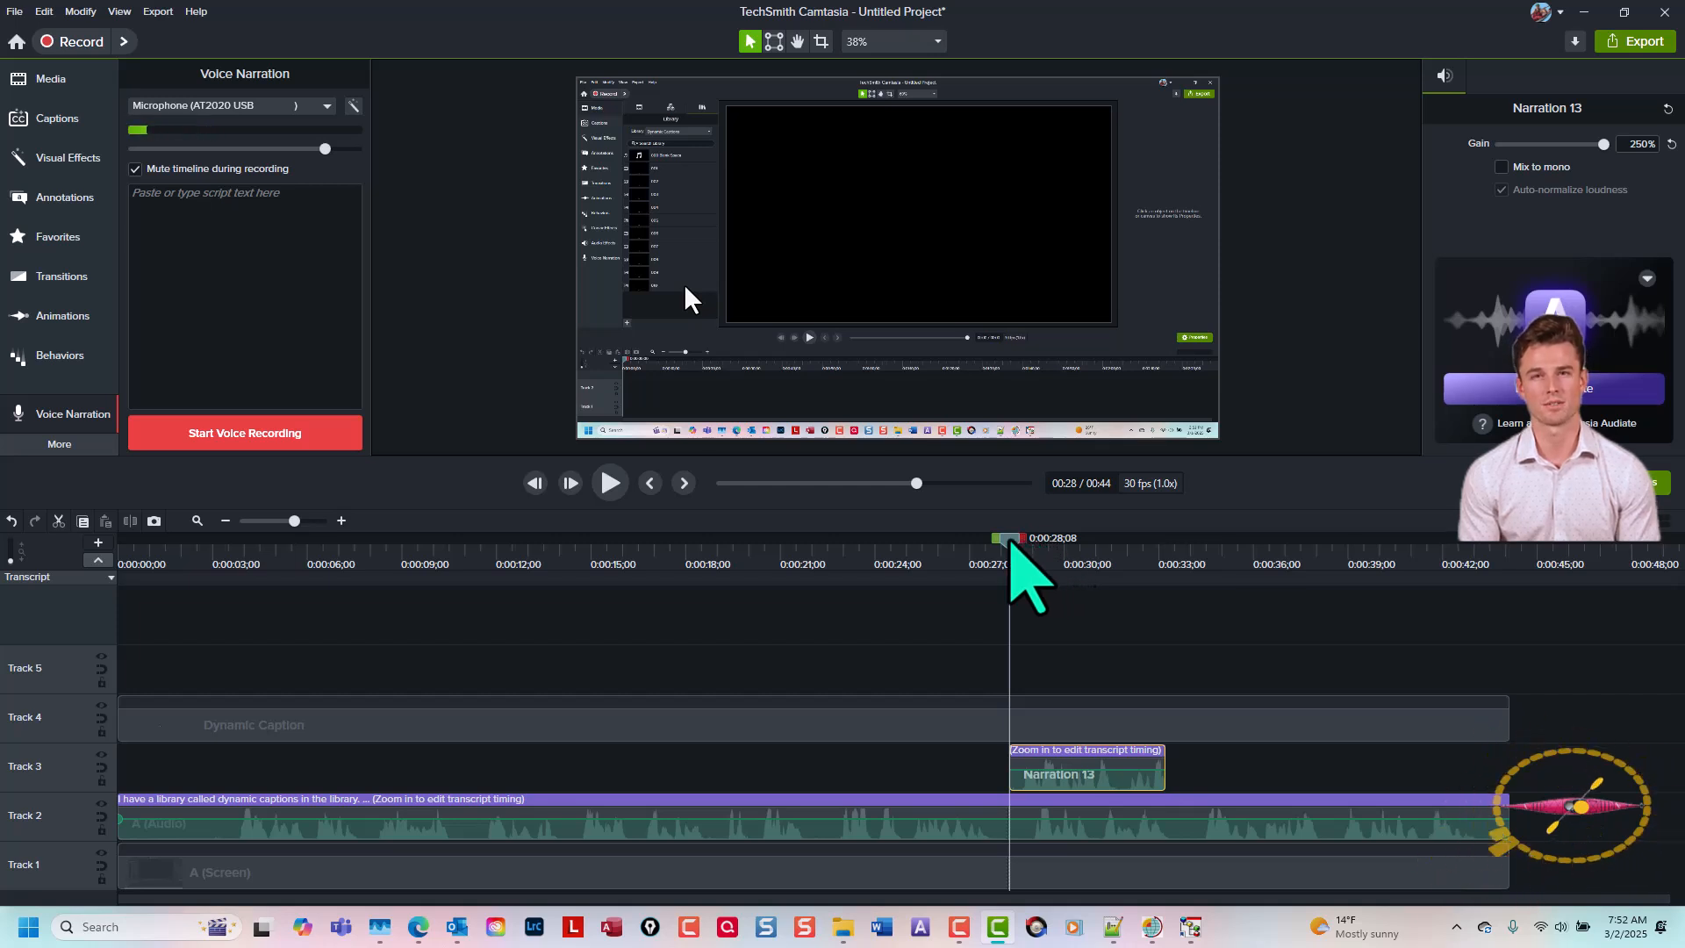
Step: Split all tracks at 0:00:28;08 and fit the narration into the gap, with the remaining clips resuming at 0:00:33;07
left_click_drag(1010, 542, 1220, 590)
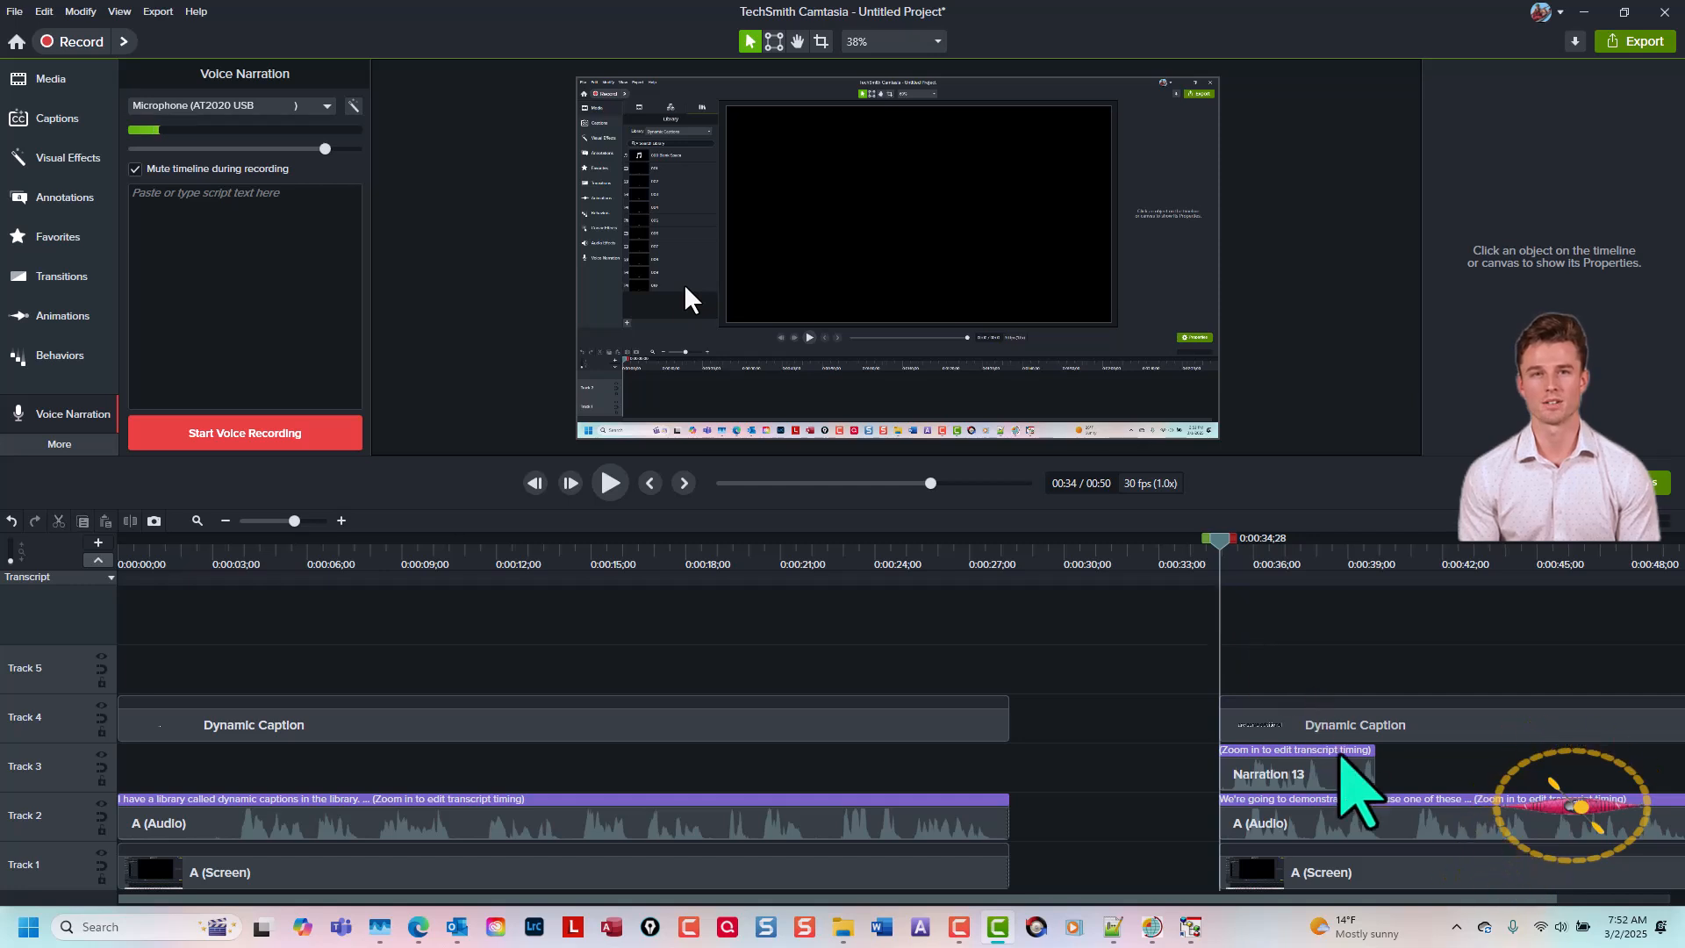
left_click_drag(1346, 772, 1167, 765)
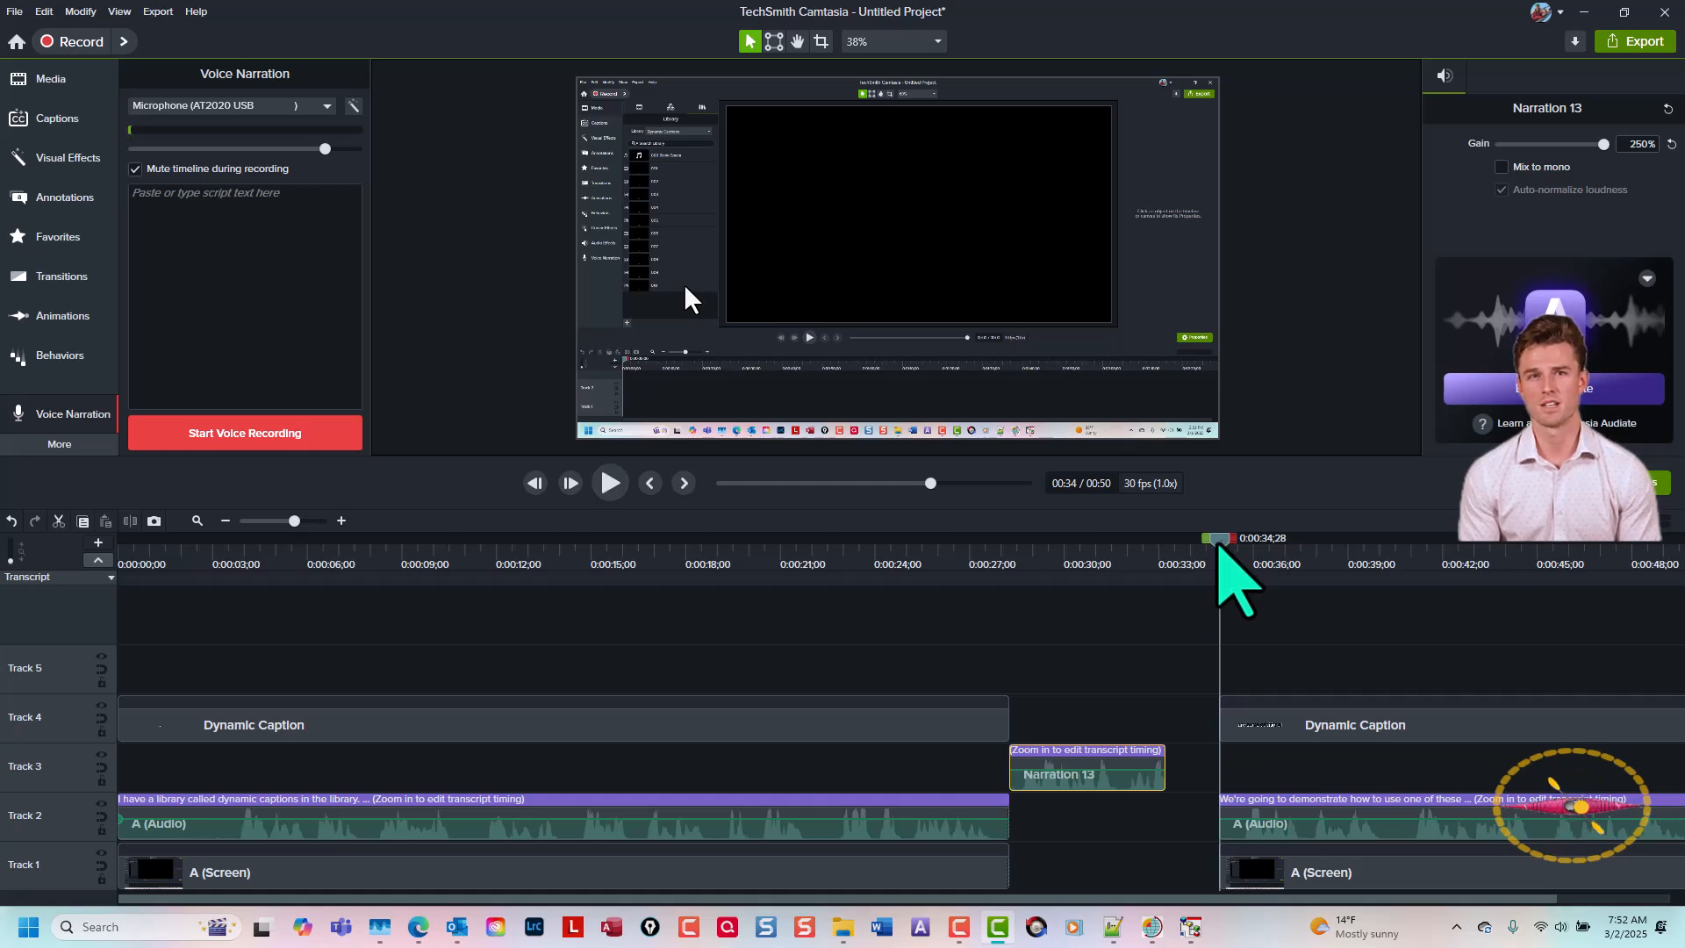
left_click_drag(1220, 544, 1167, 546)
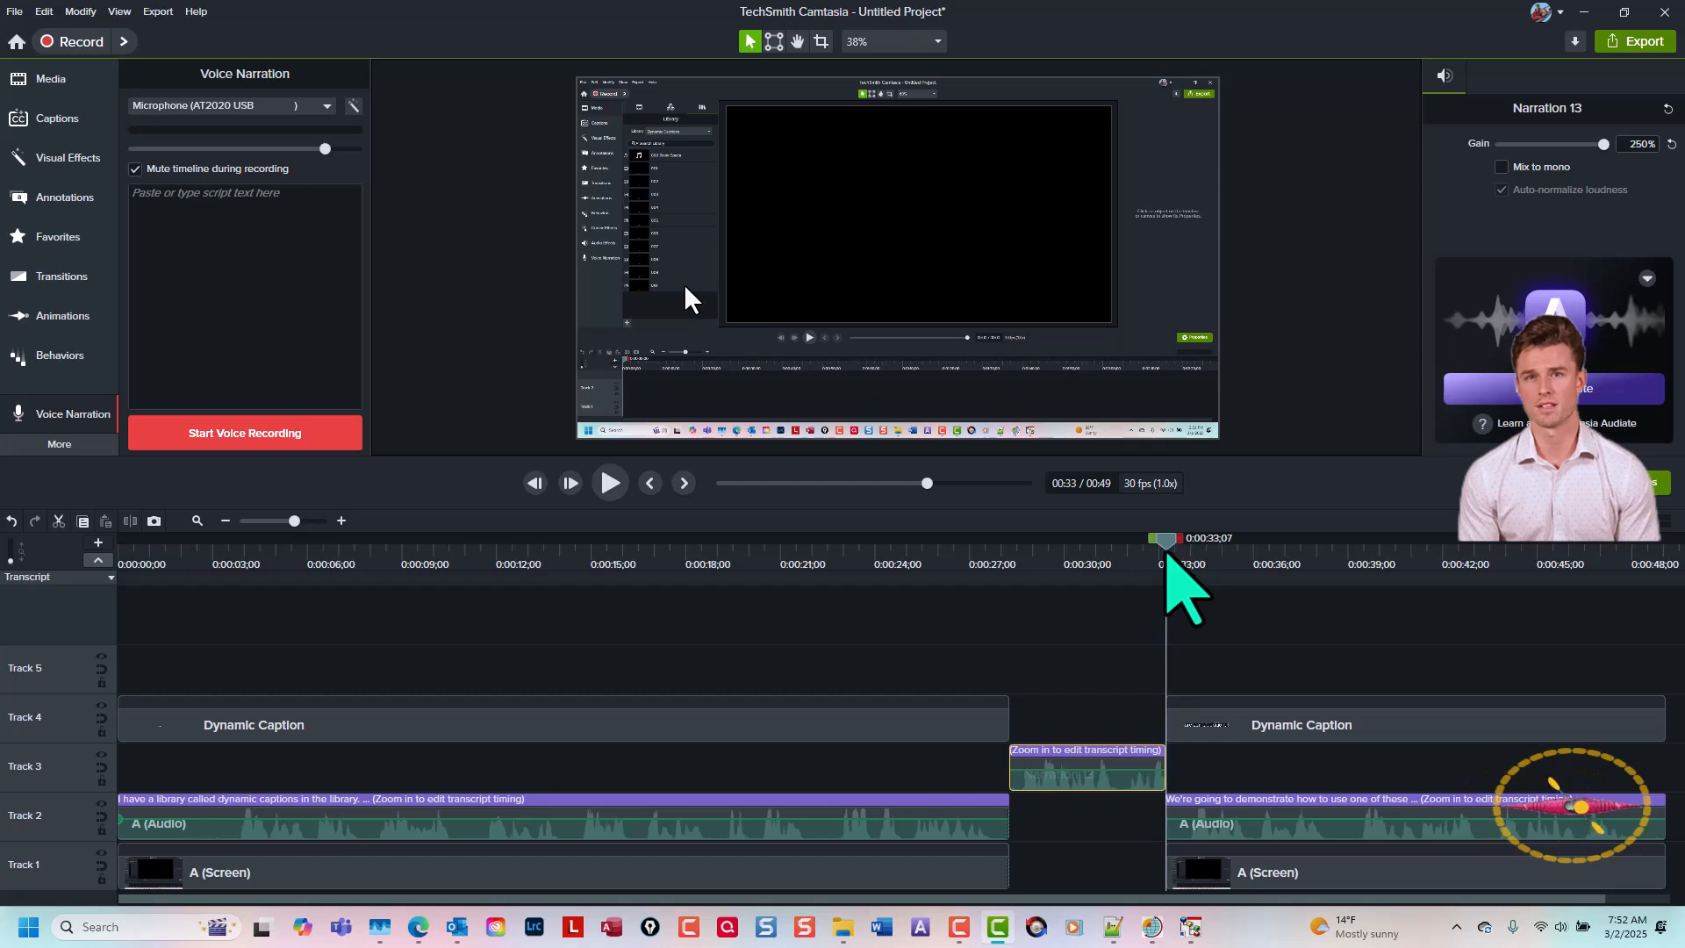
Step: Play the project from 0:00:26;01 through the inserted narration to check the transitions
left_click(941, 559)
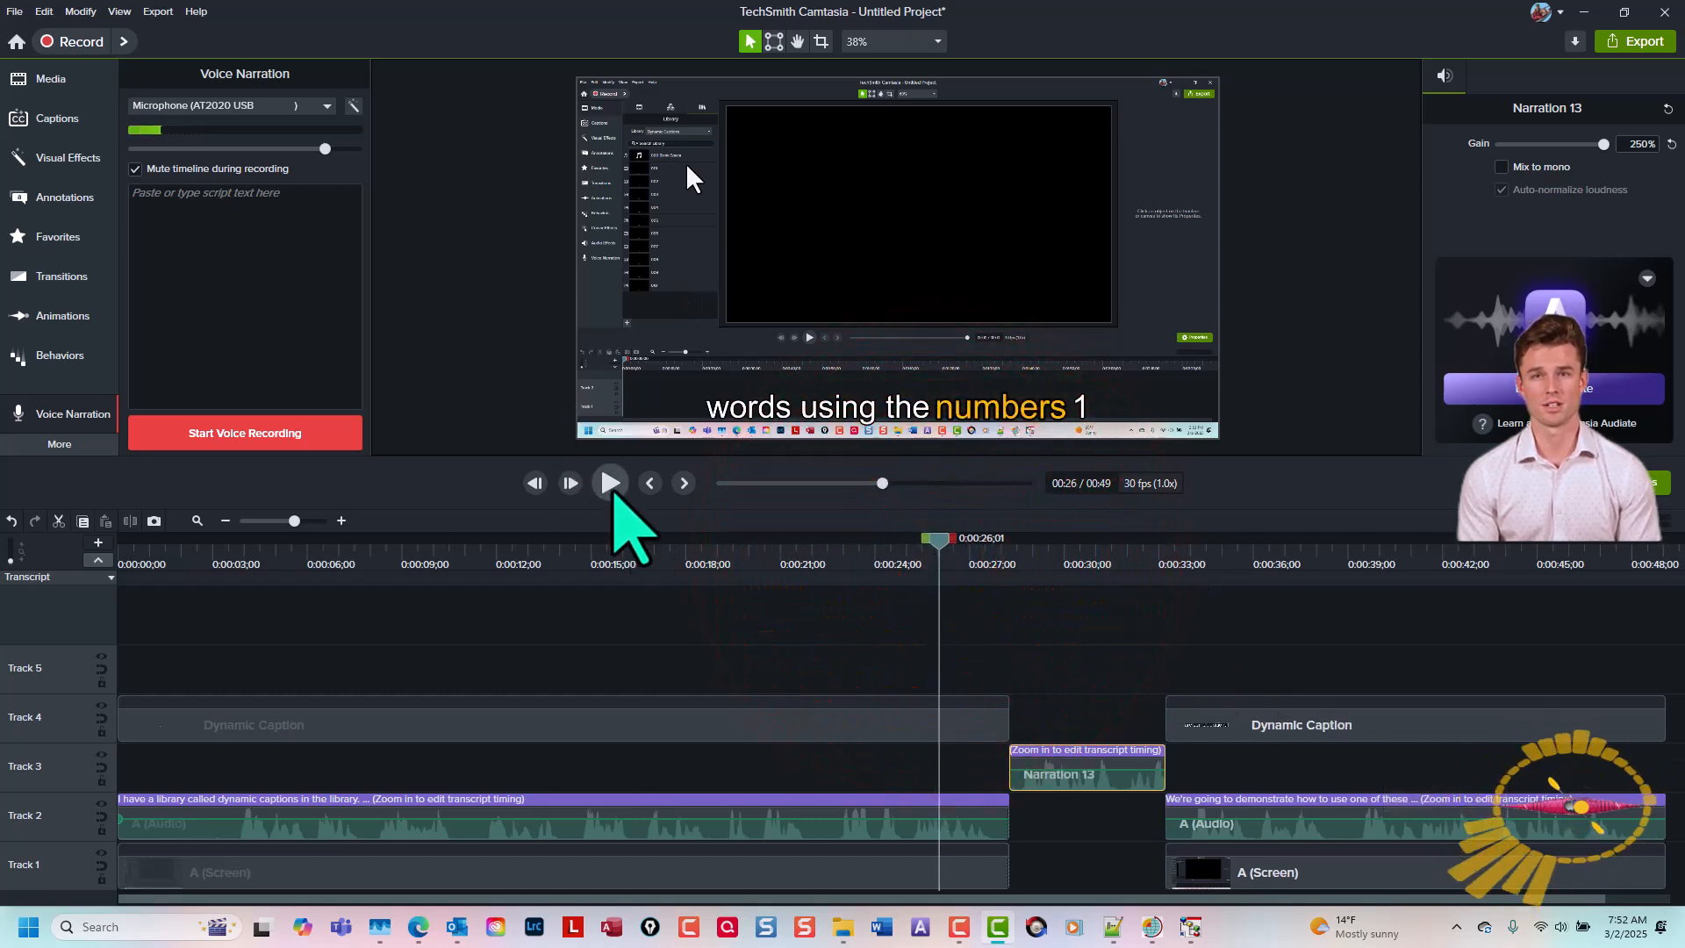
left_click(612, 485)
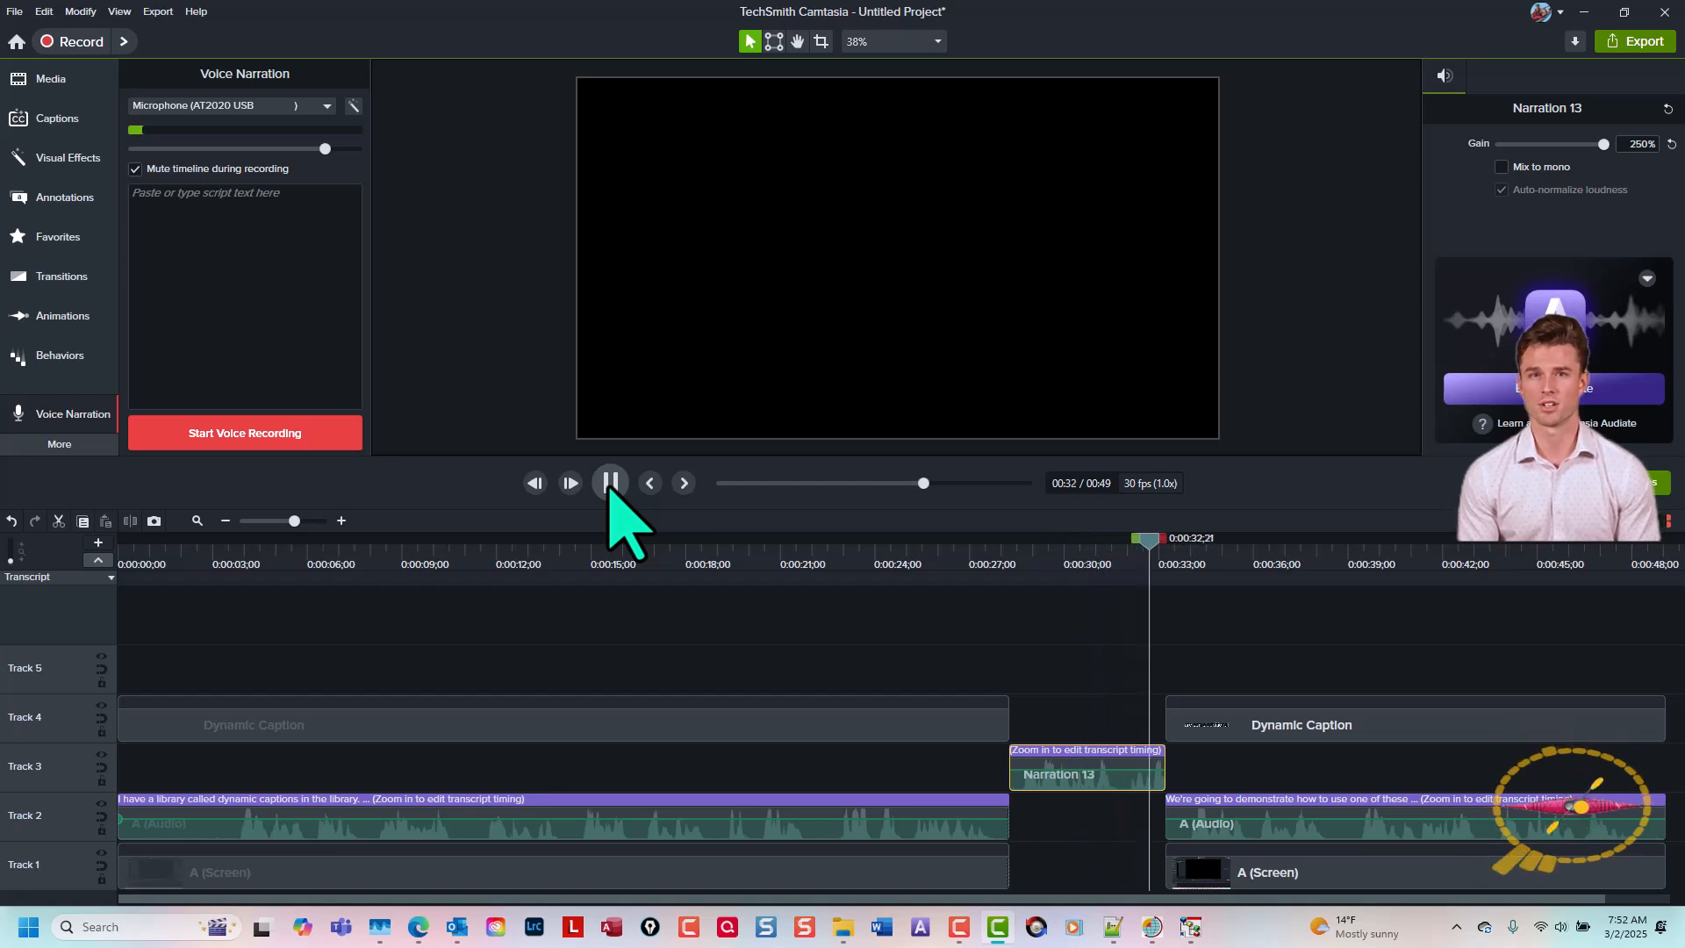
left_click(610, 484)
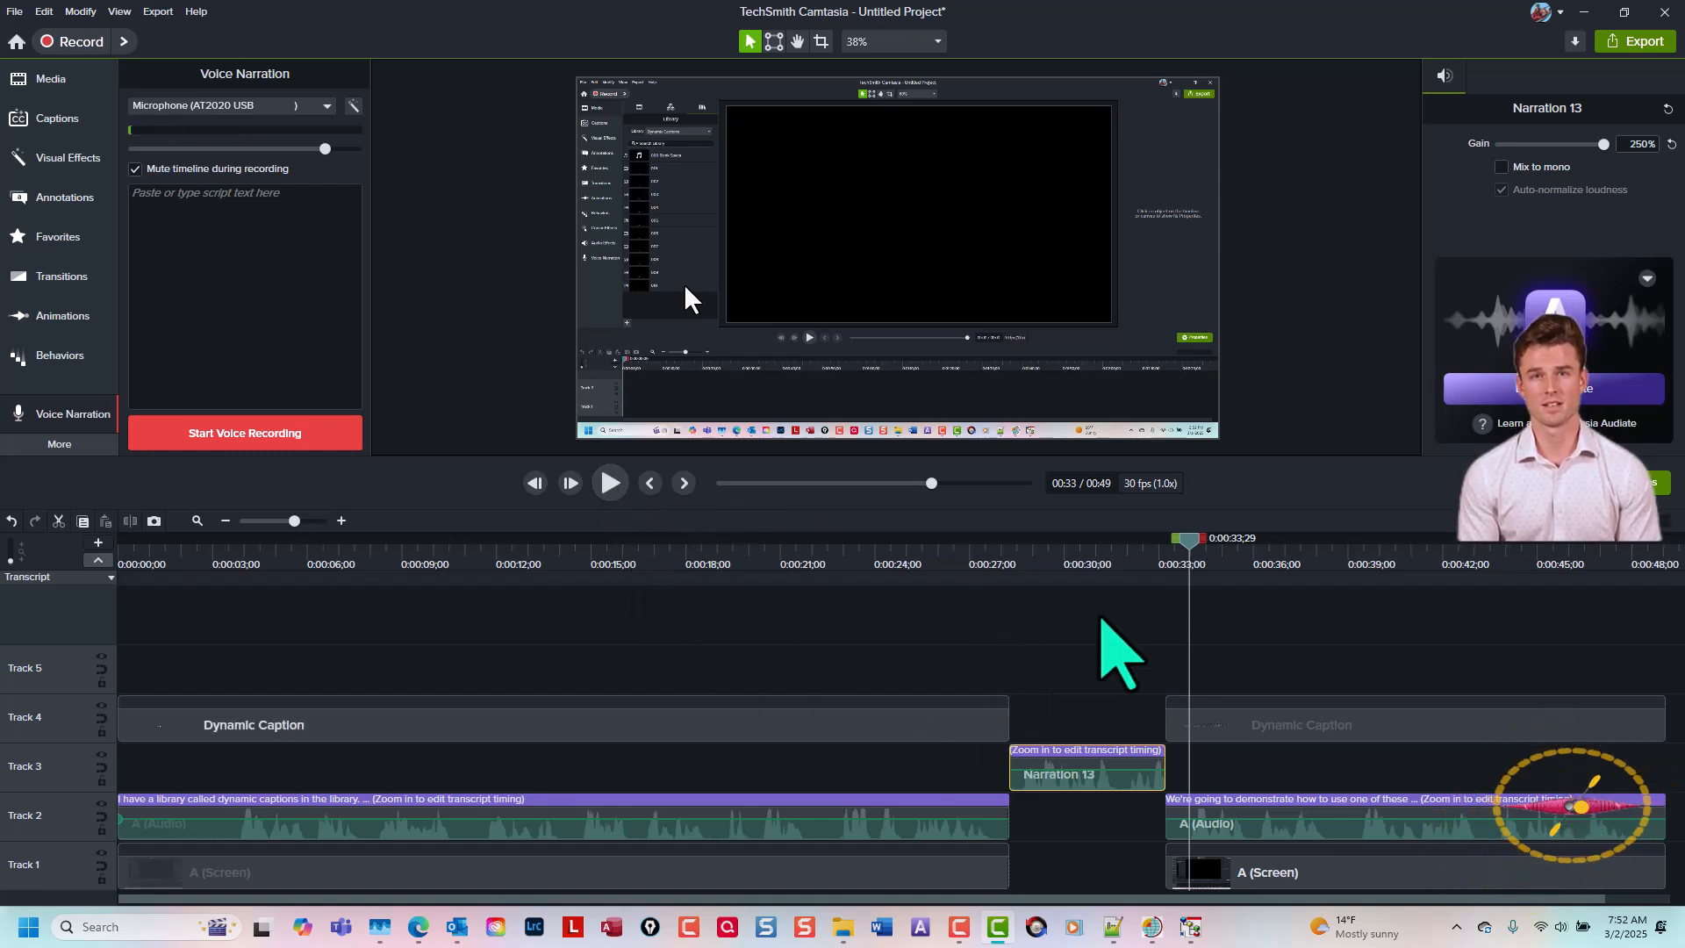
Step: Extend the first Dynamic Caption clip over the inserted narration to meet the second caption clip at 0:00:33;07
left_click_drag(1189, 539, 1065, 562)
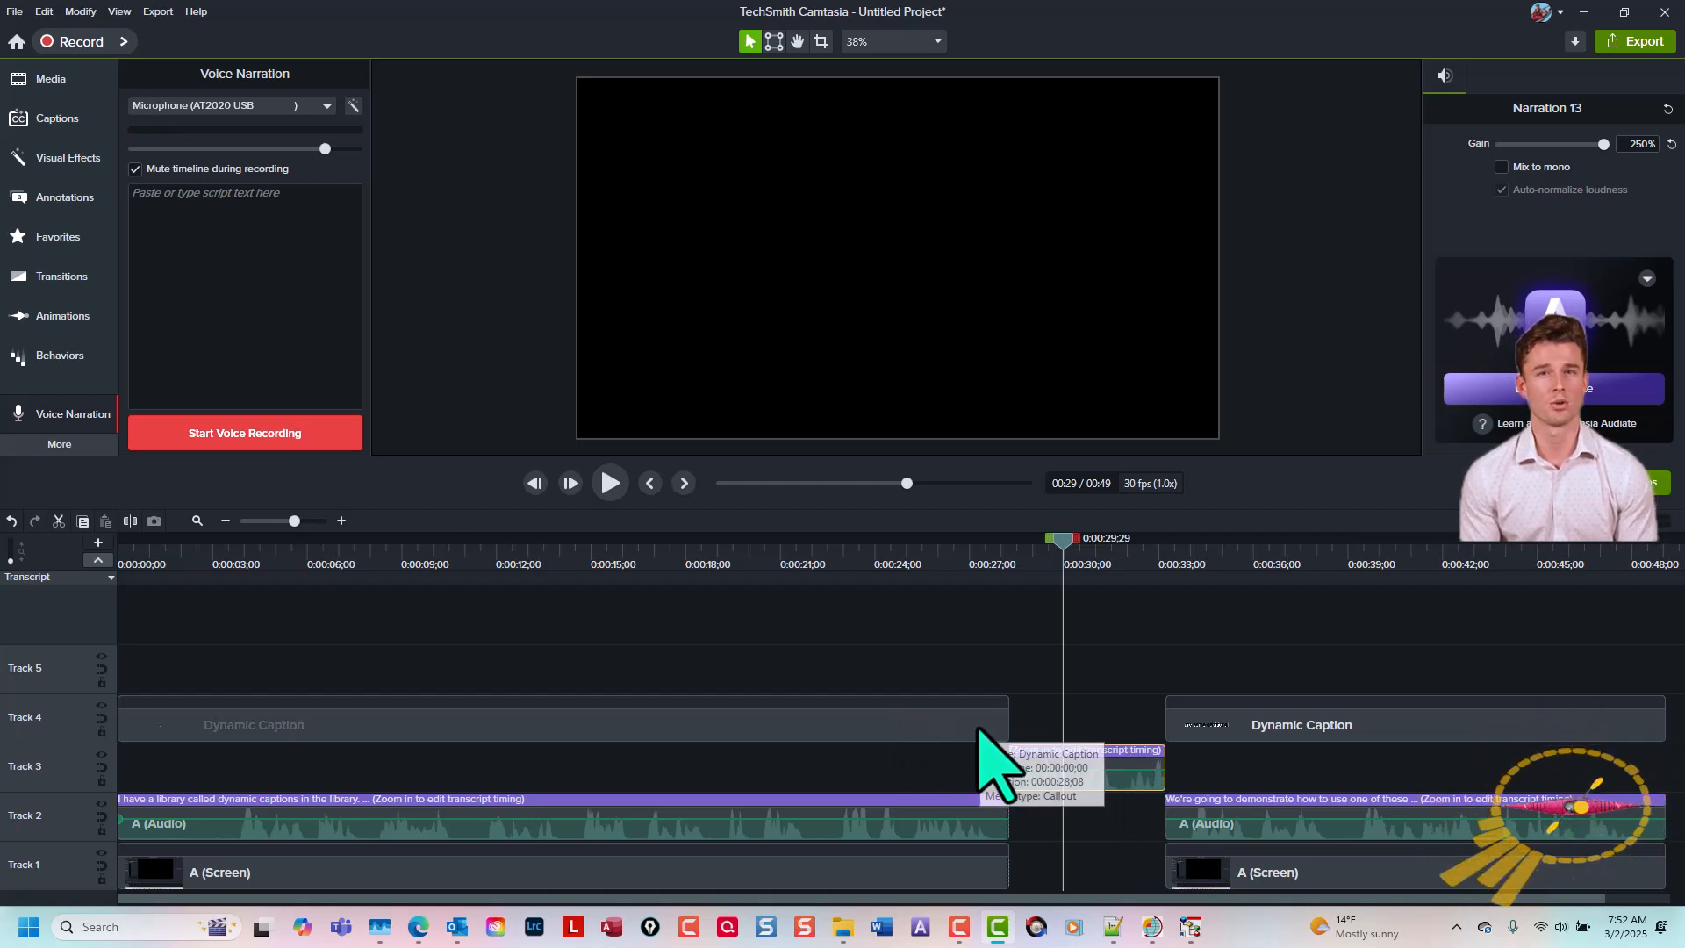
left_click(1007, 724)
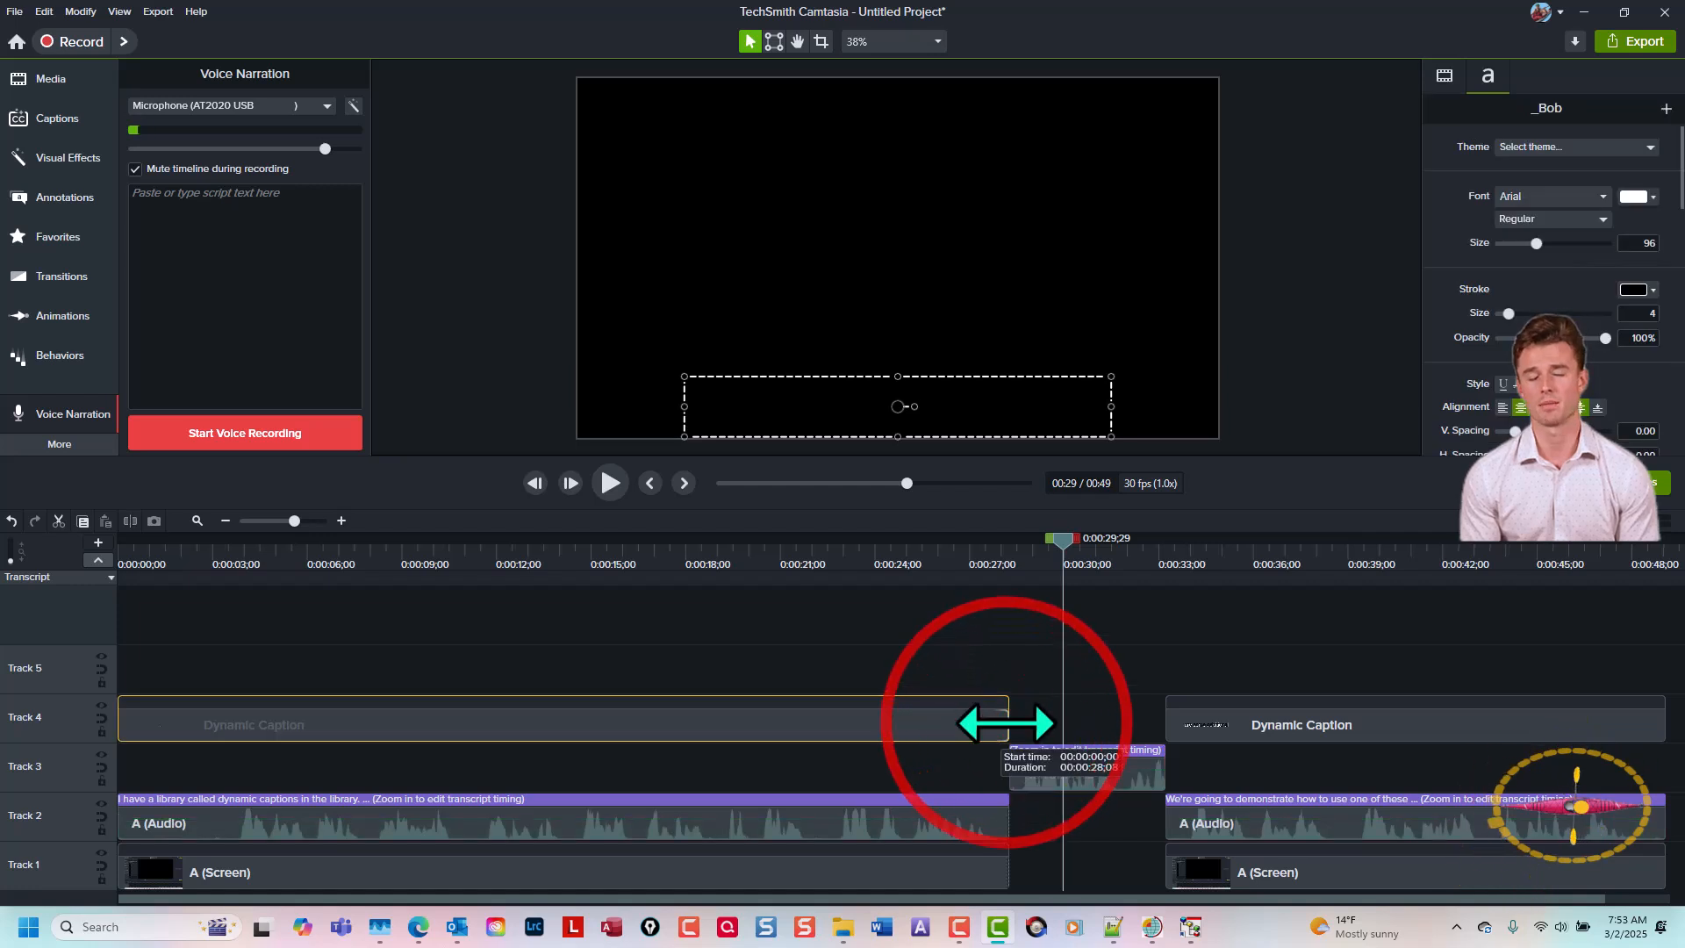
left_click_drag(1018, 723, 1181, 724)
Step: Check the captions over the narration and examine the transcript words around 0:00:27;11
left_click_drag(1063, 540, 1155, 576)
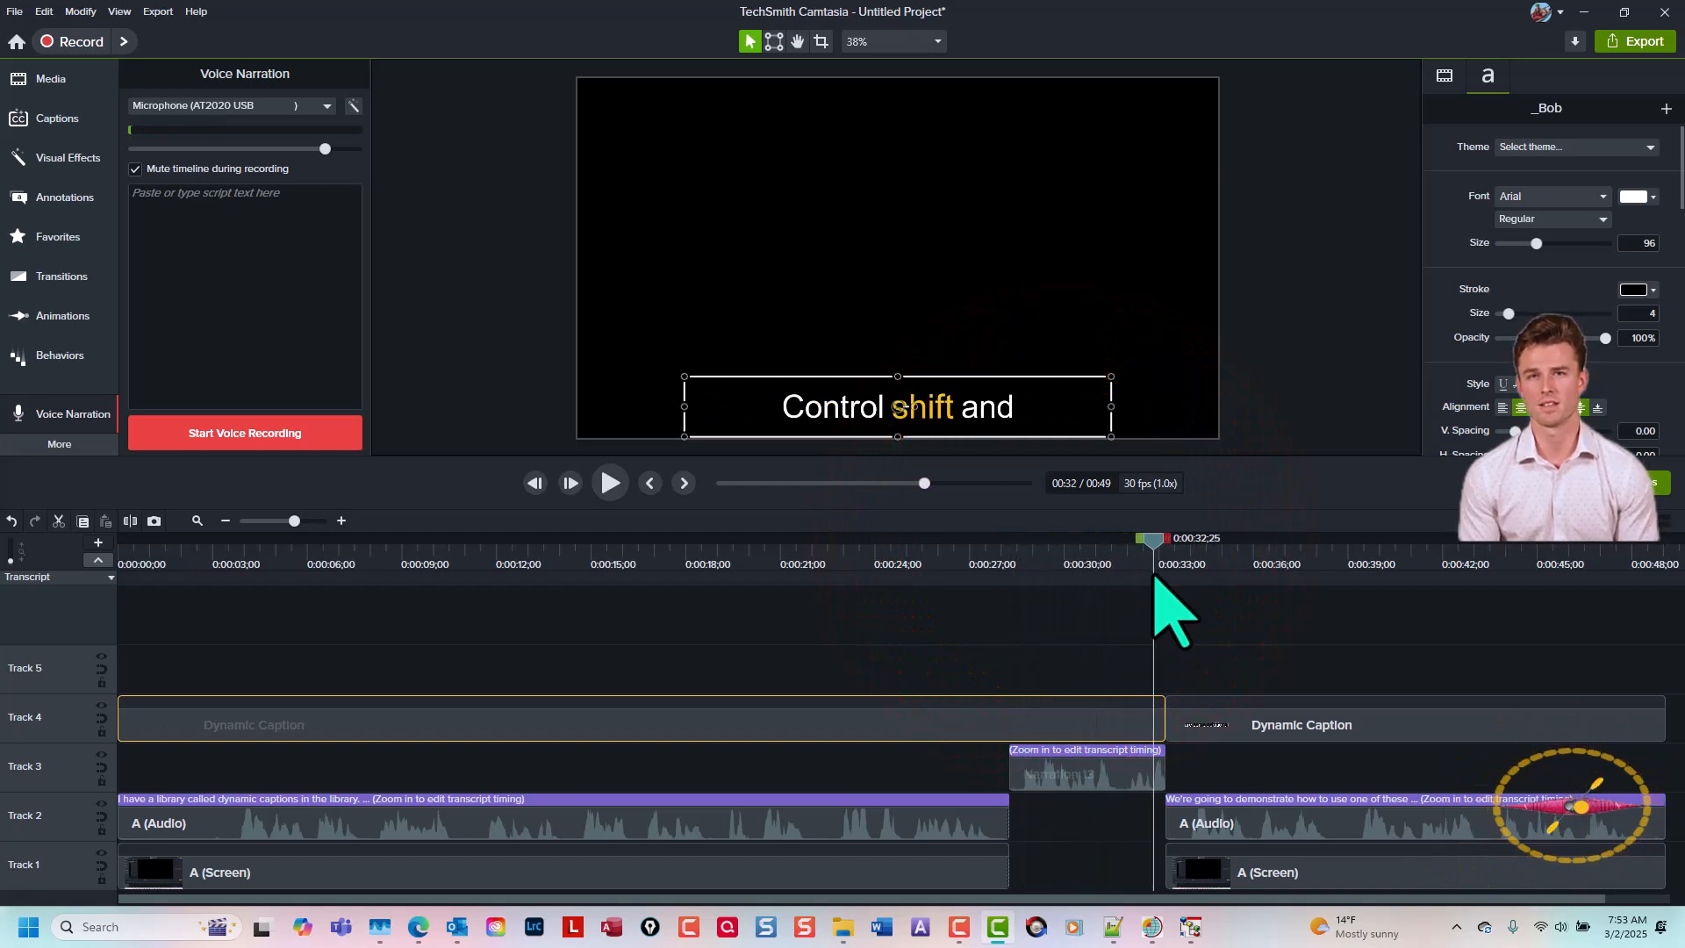
left_click(984, 561)
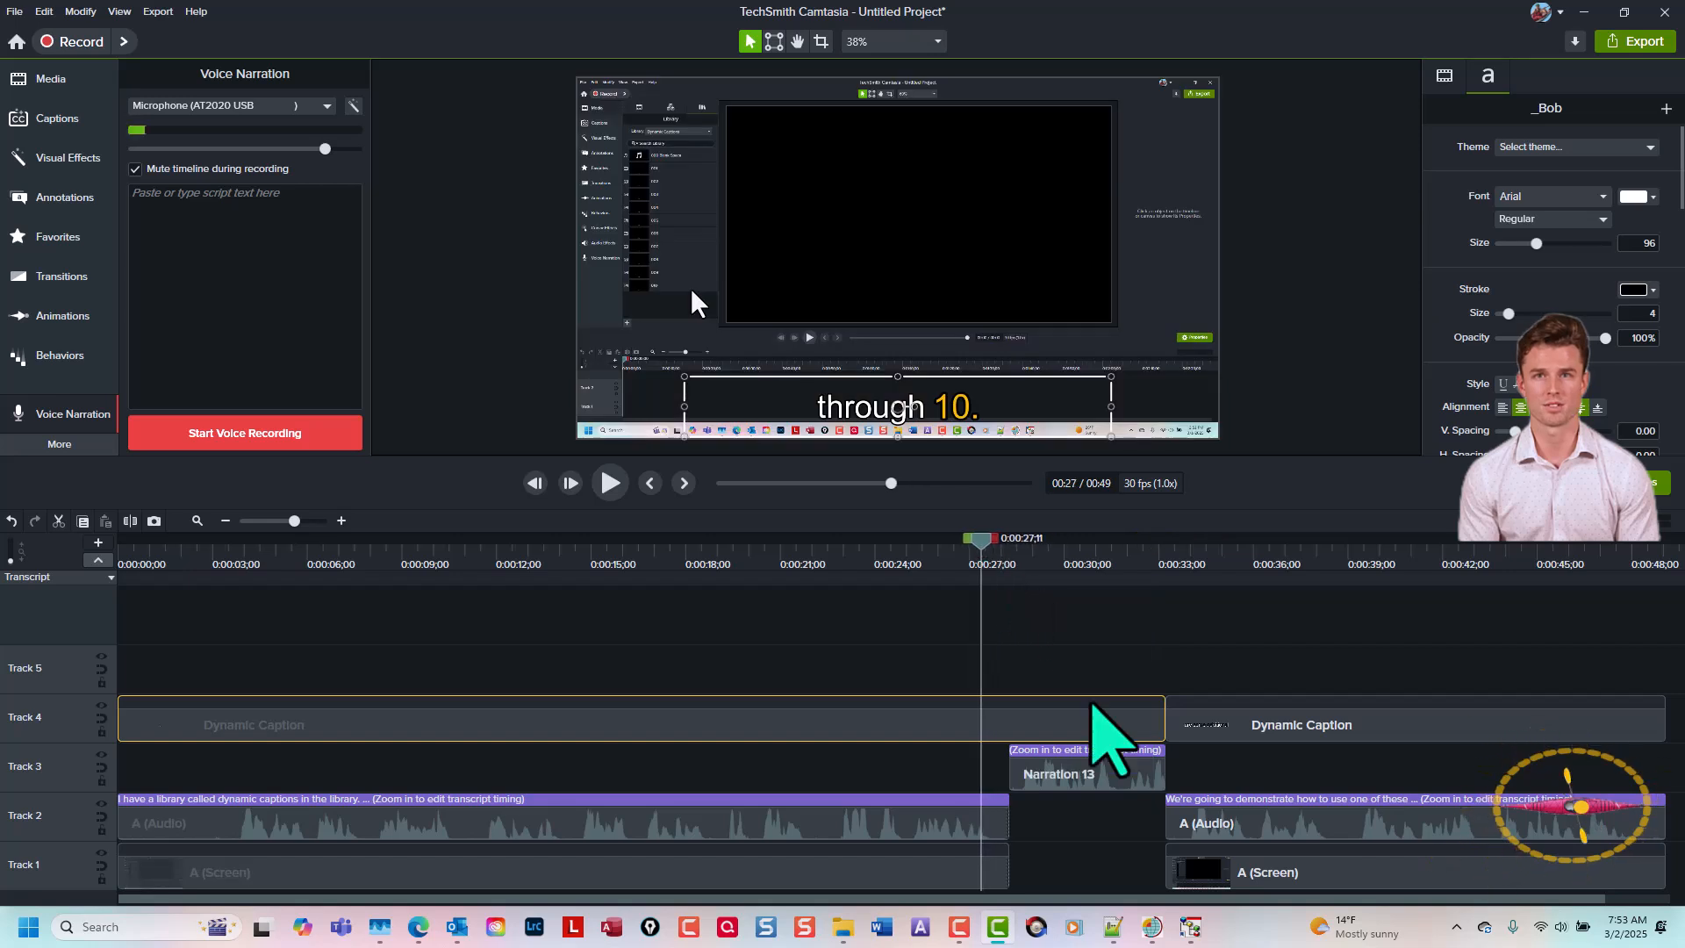
scroll(1158, 715, "up", 3)
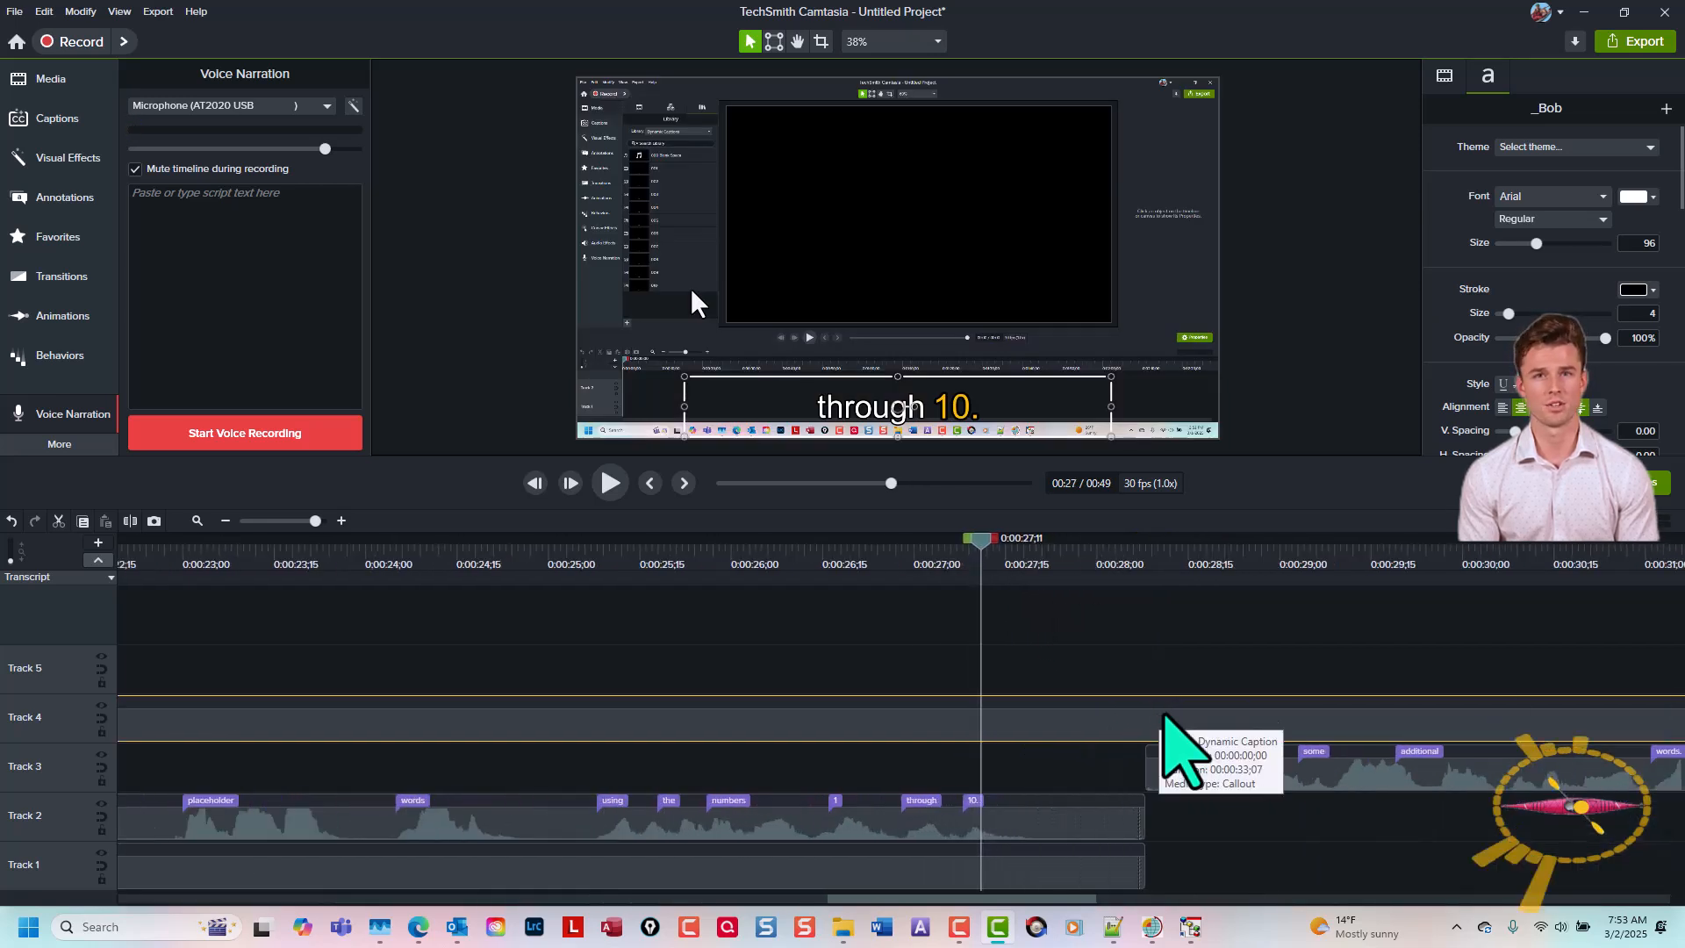
Step: Ripple-delete the unwanted end of the narration across all tracks, from 0:00:32;02 up to the start of the second caption clip
scroll(1180, 825, "right", 5)
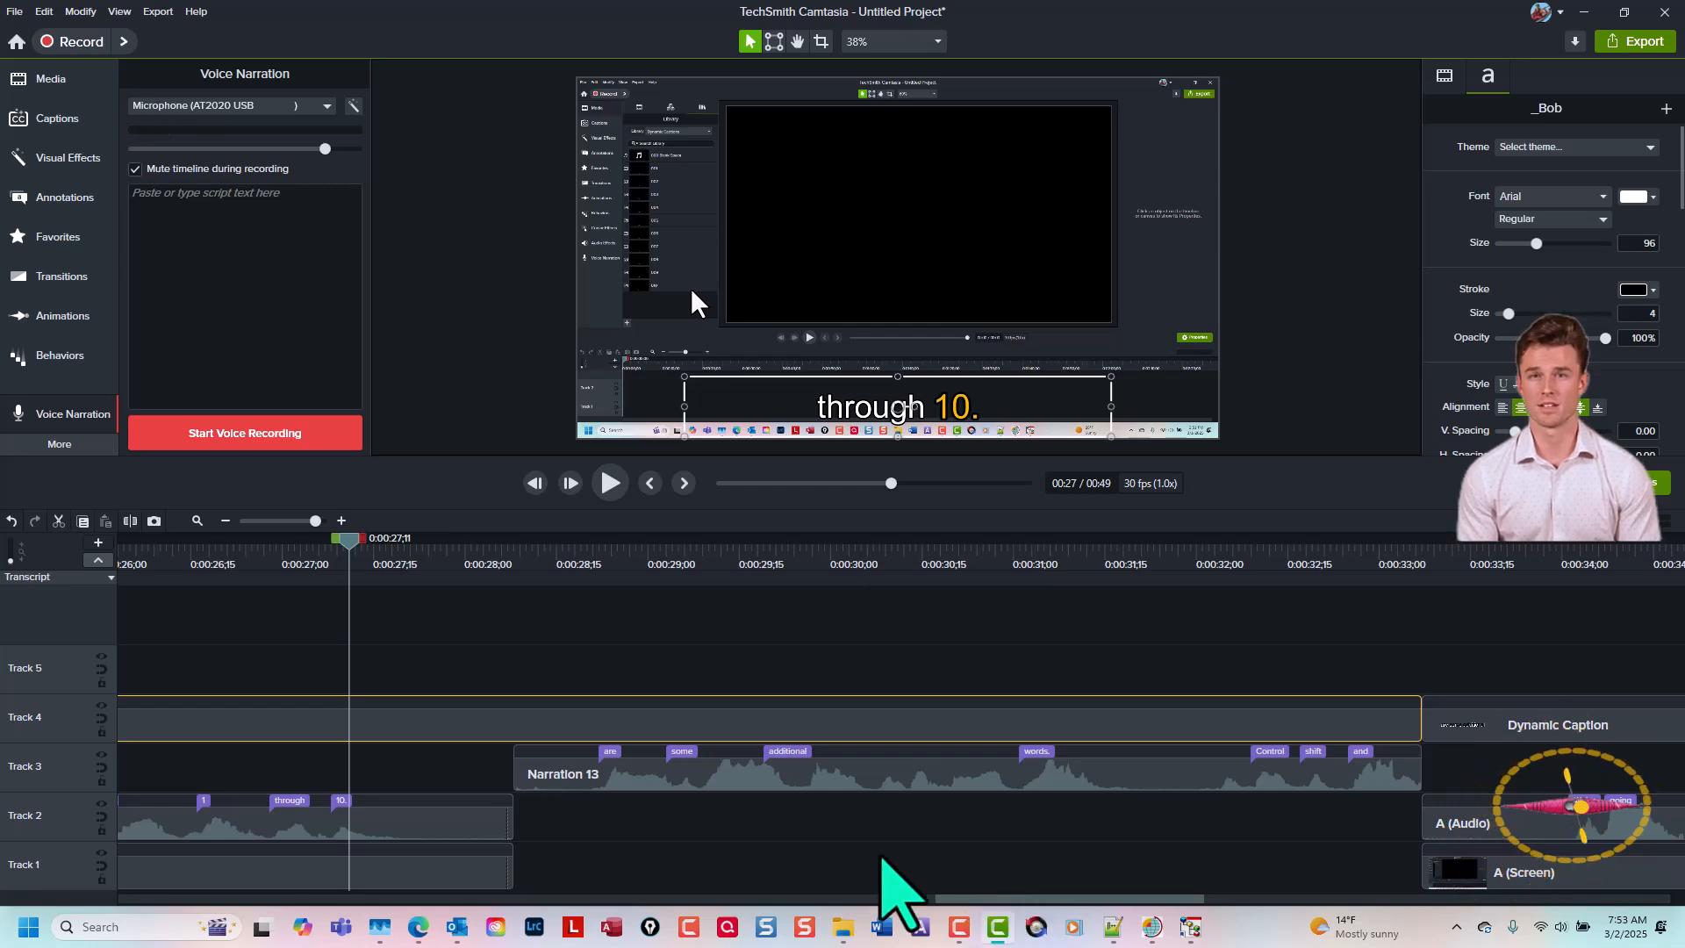
key("space")
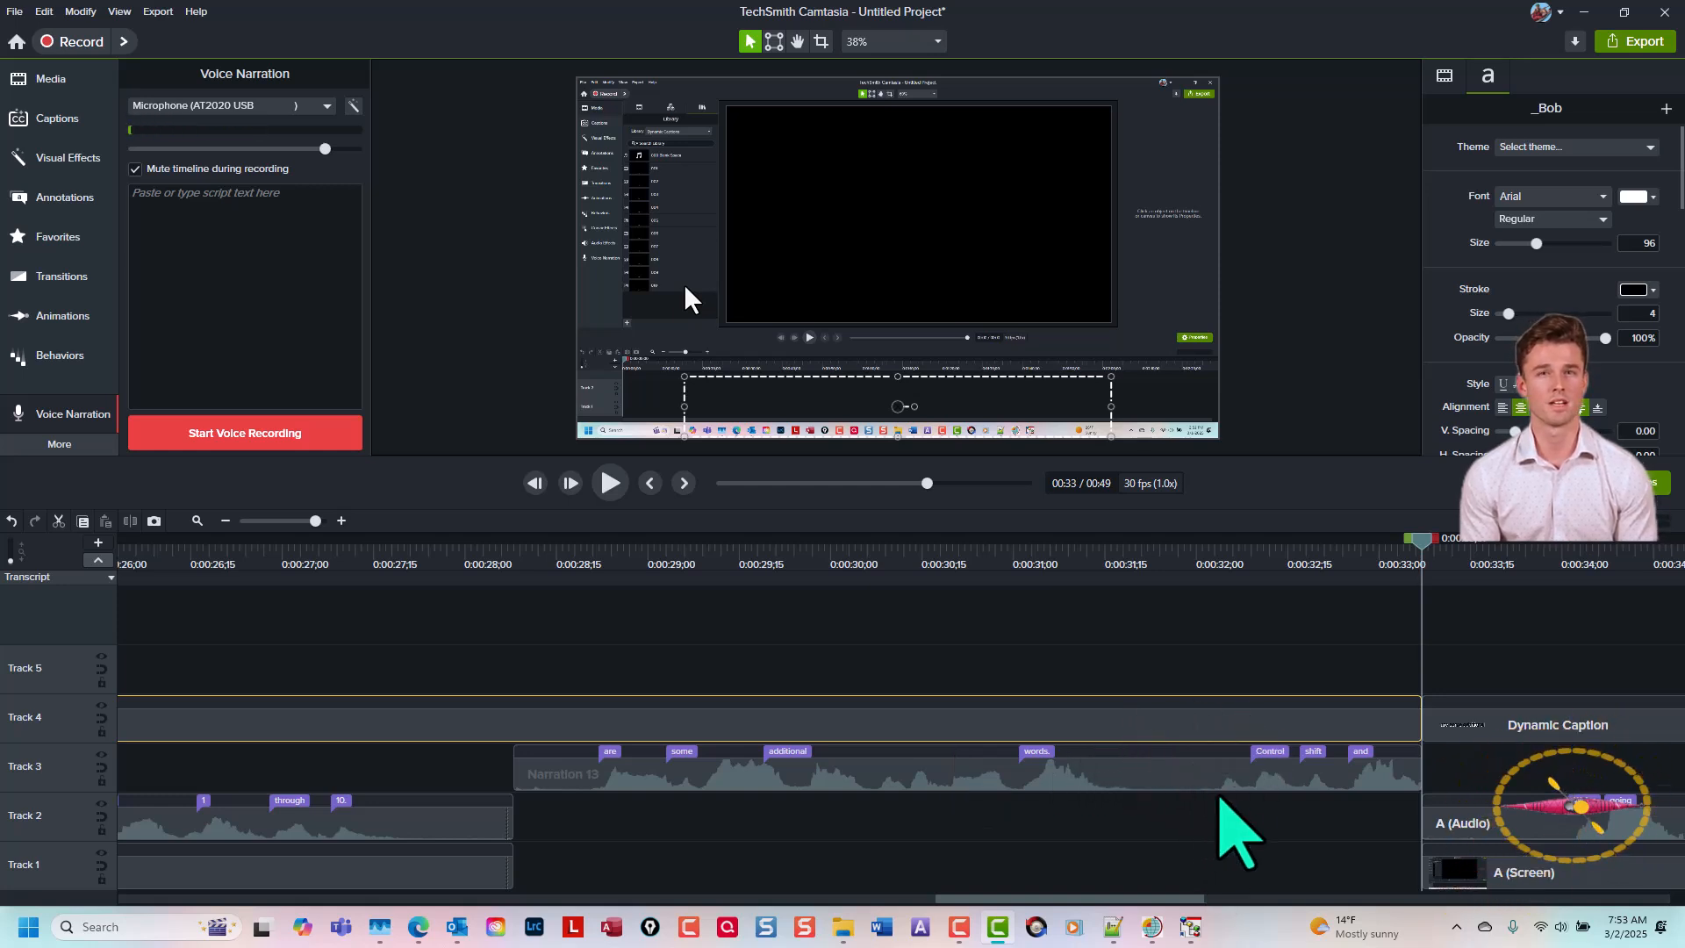
left_click(1212, 553)
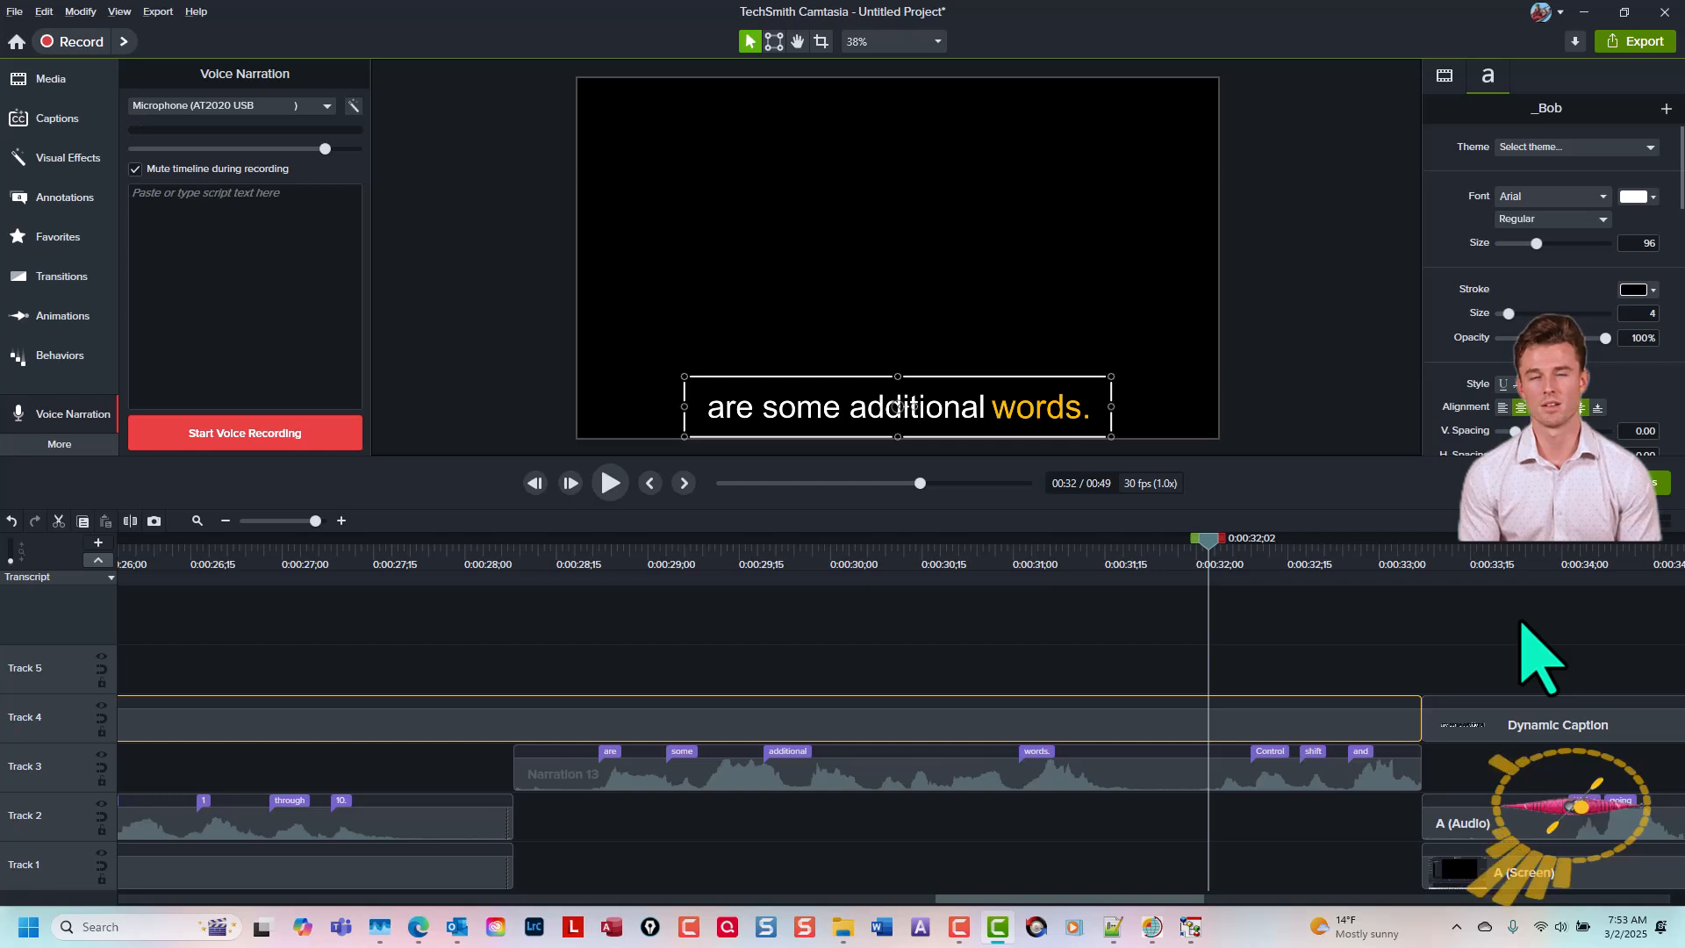
key("ctrl+shift+Right")
key("ctrl+BackSpace")
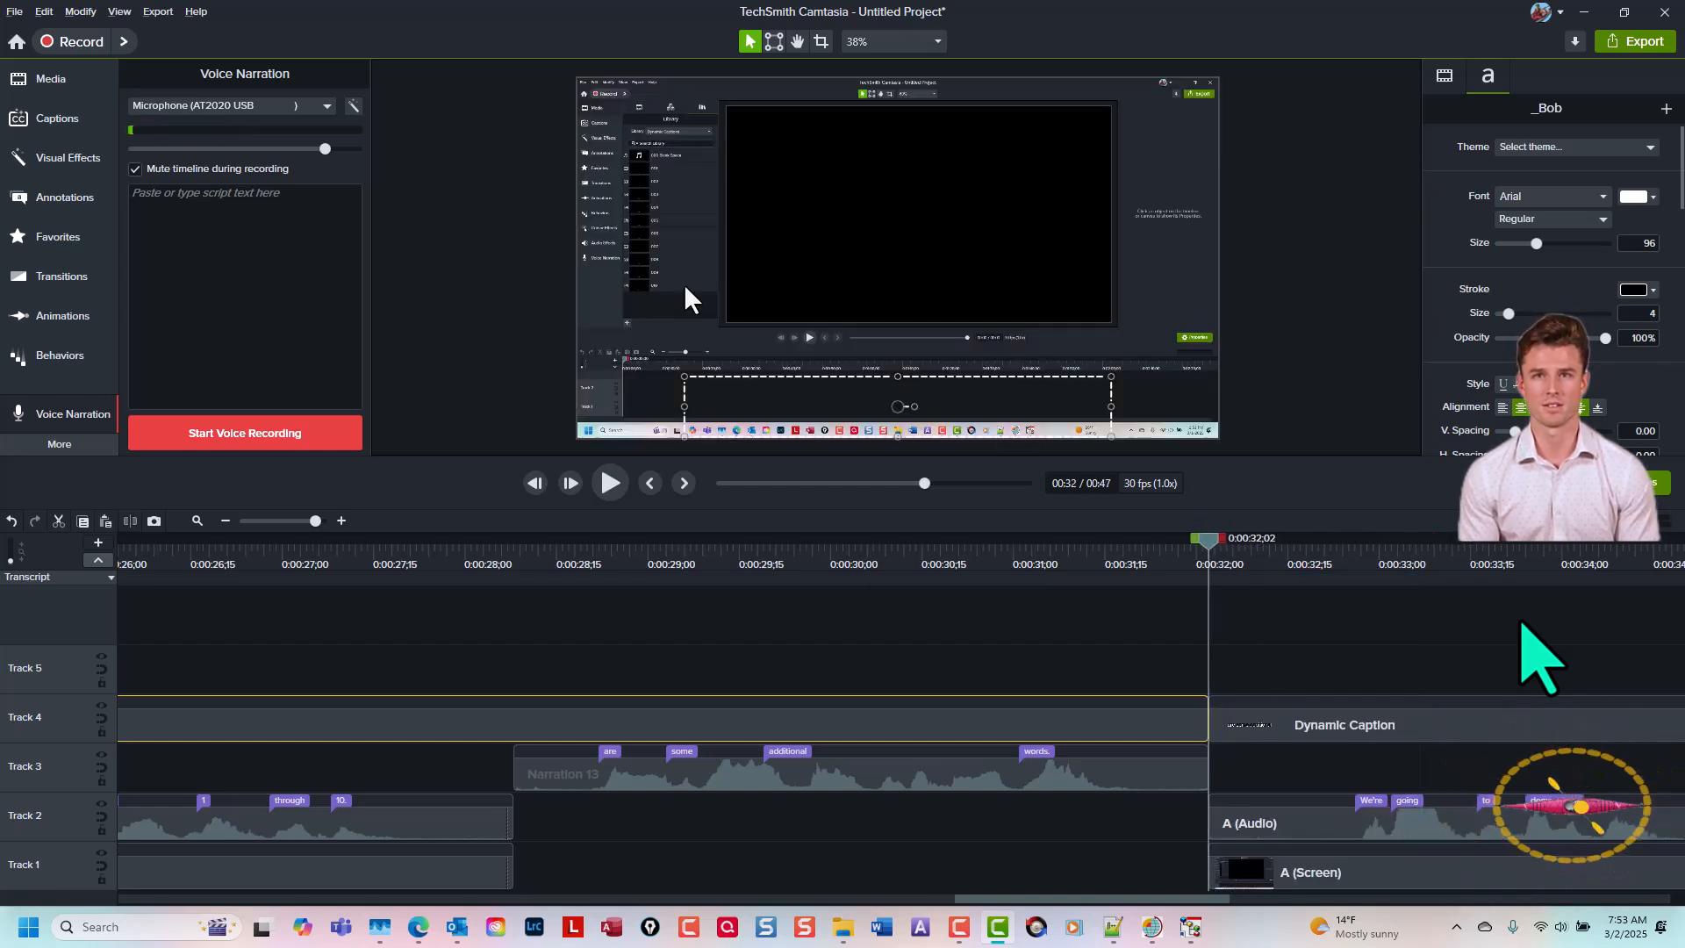
Step: Shift the narration's transcript words "words.", "additional", "some" and "are" later to line up with their waveform peaks
left_click(515, 549)
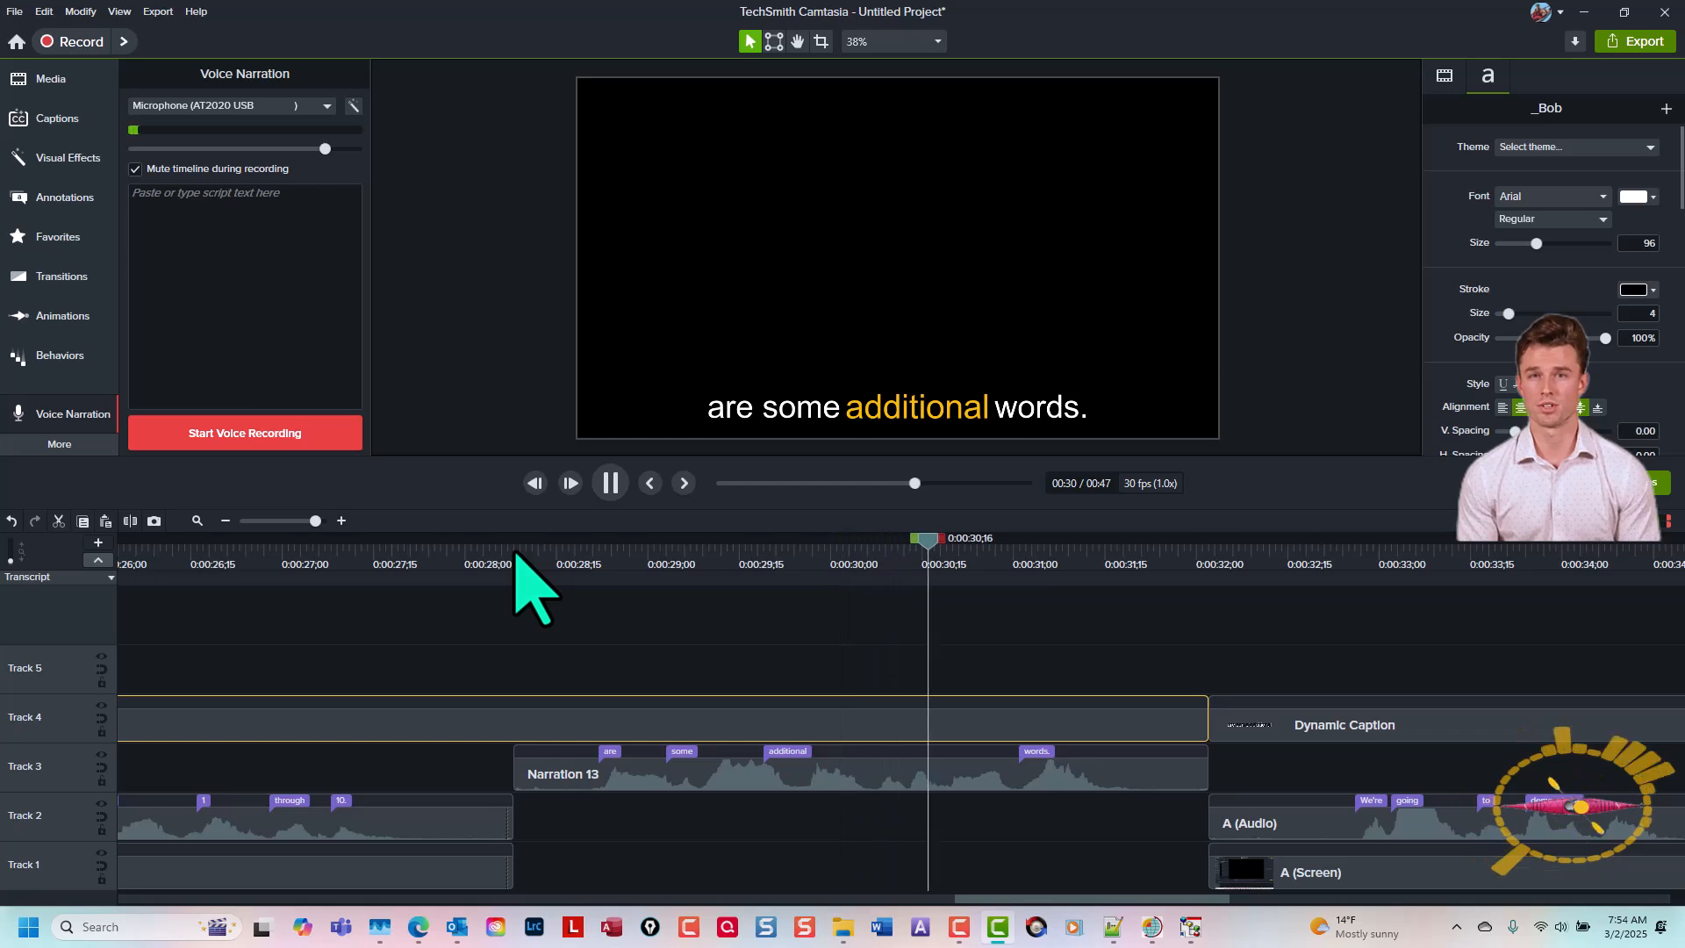
left_click(1069, 770)
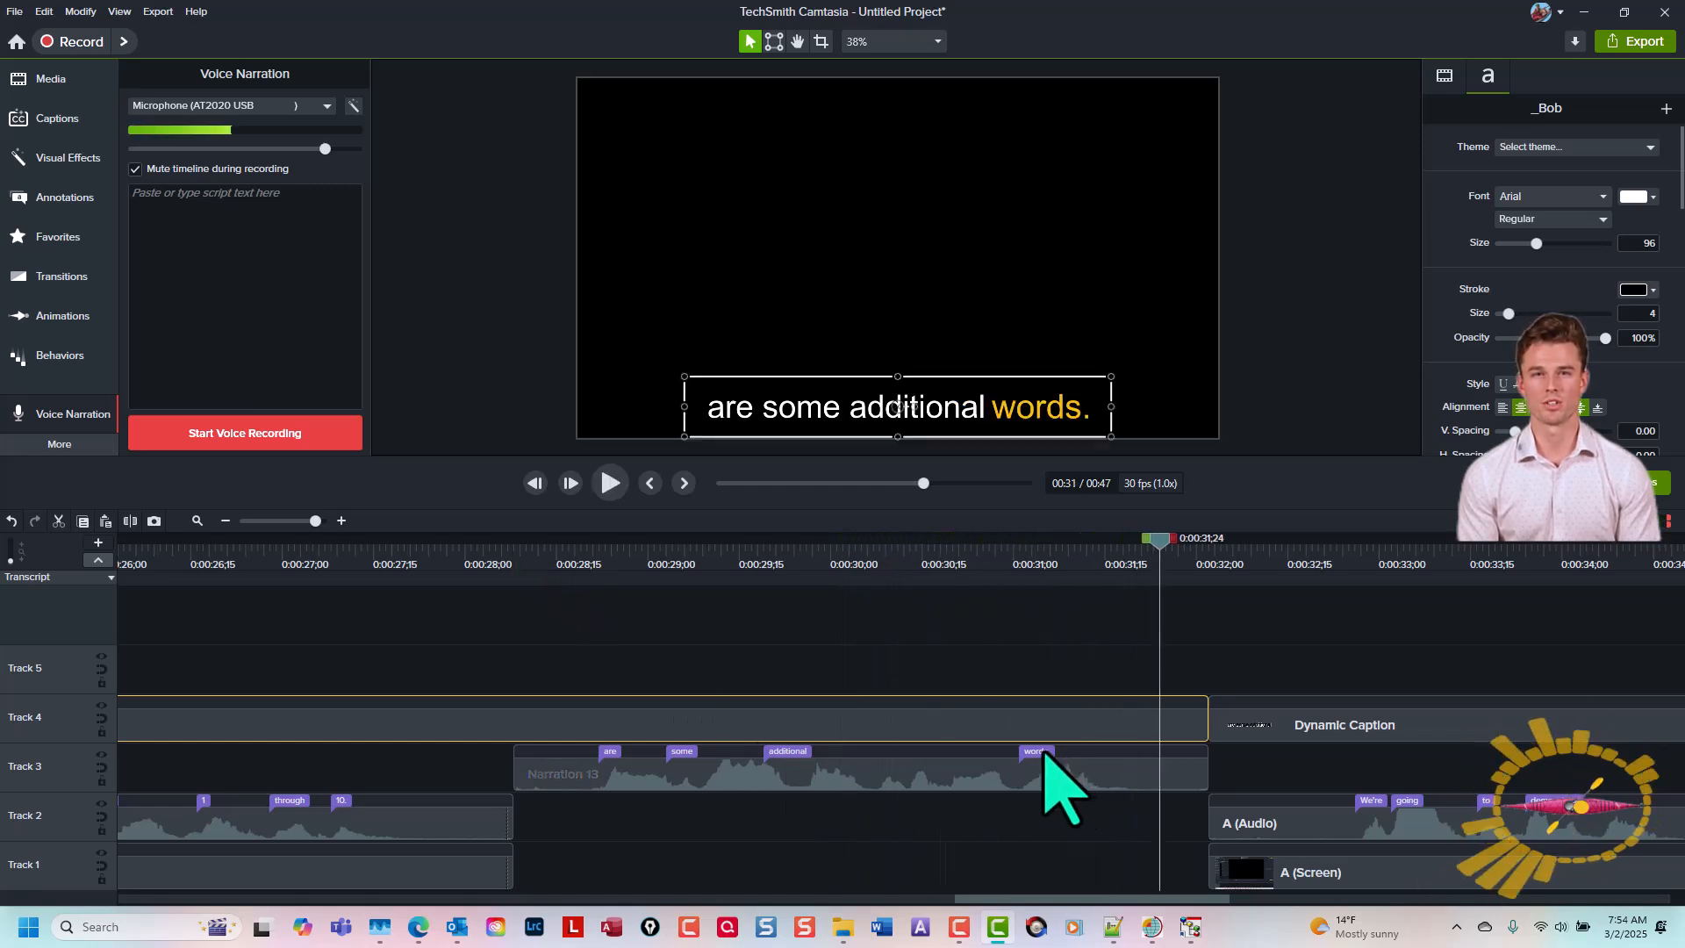
left_click(1043, 754)
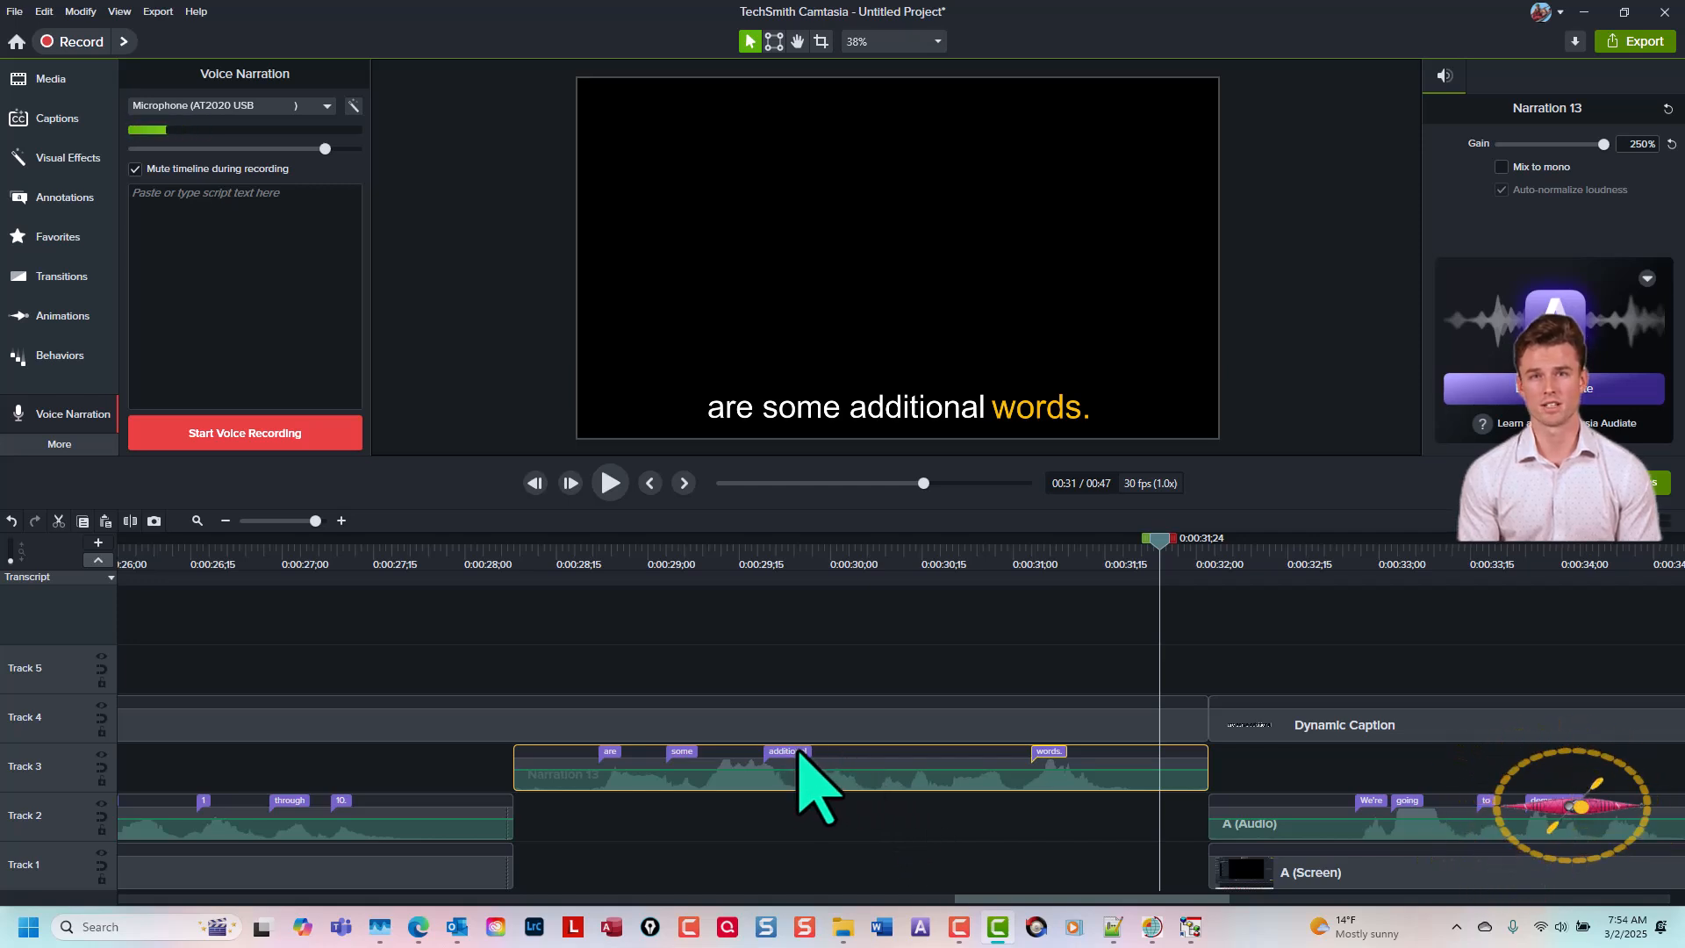
left_click_drag(800, 753, 921, 768)
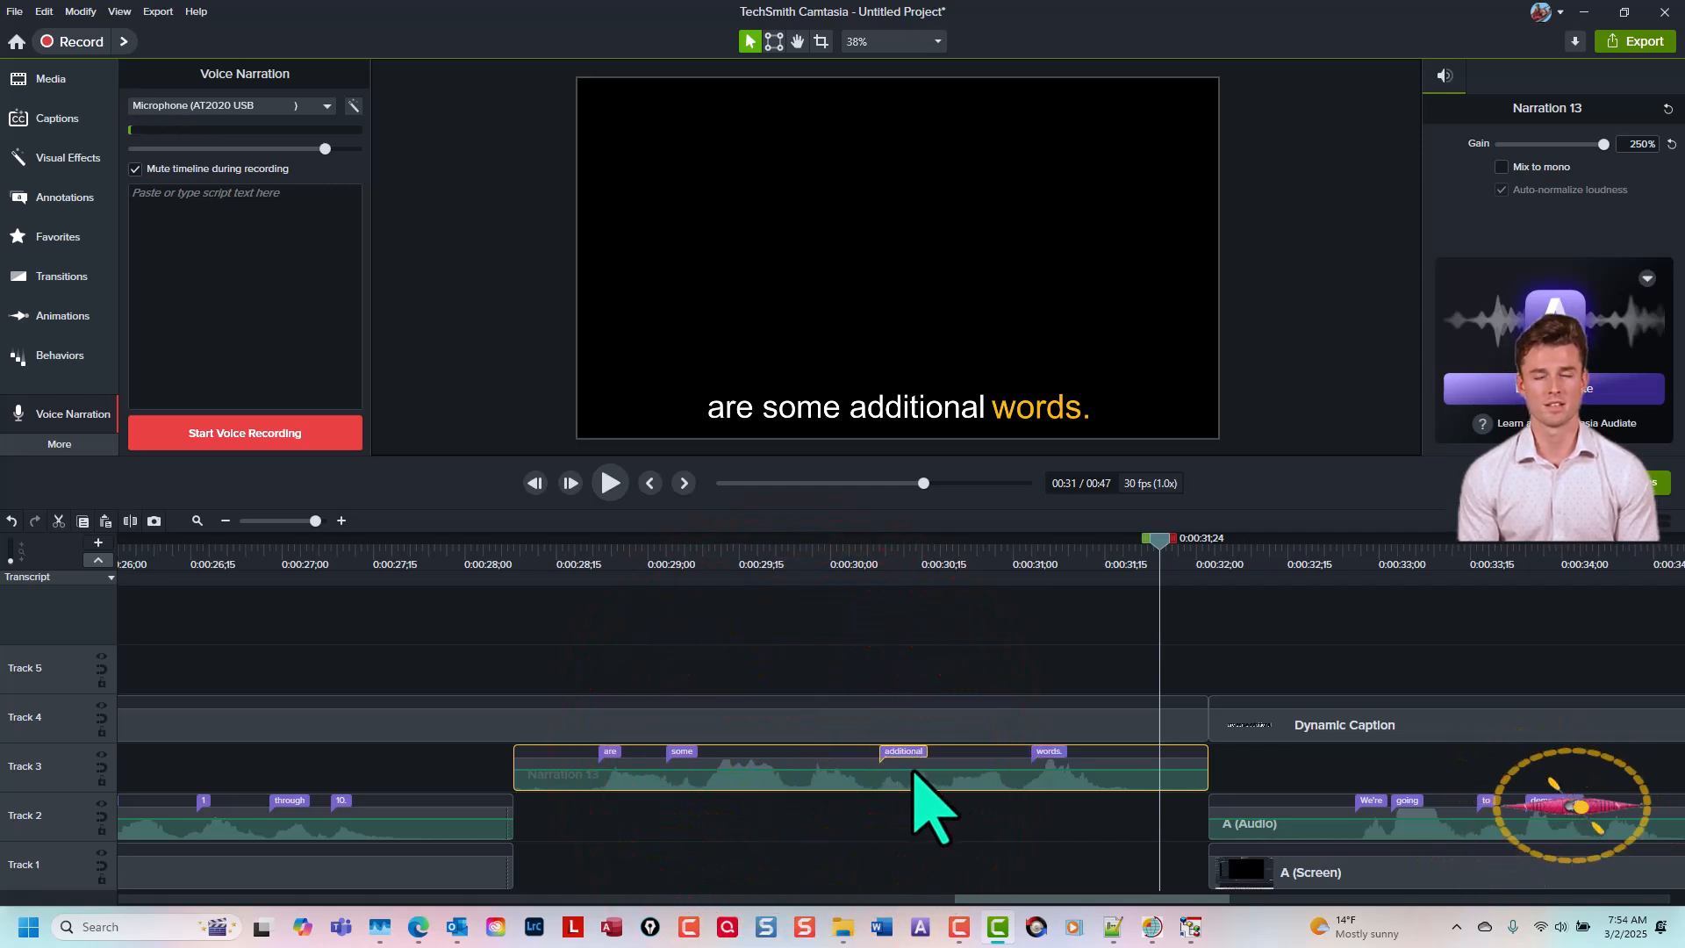
left_click_drag(676, 755, 817, 755)
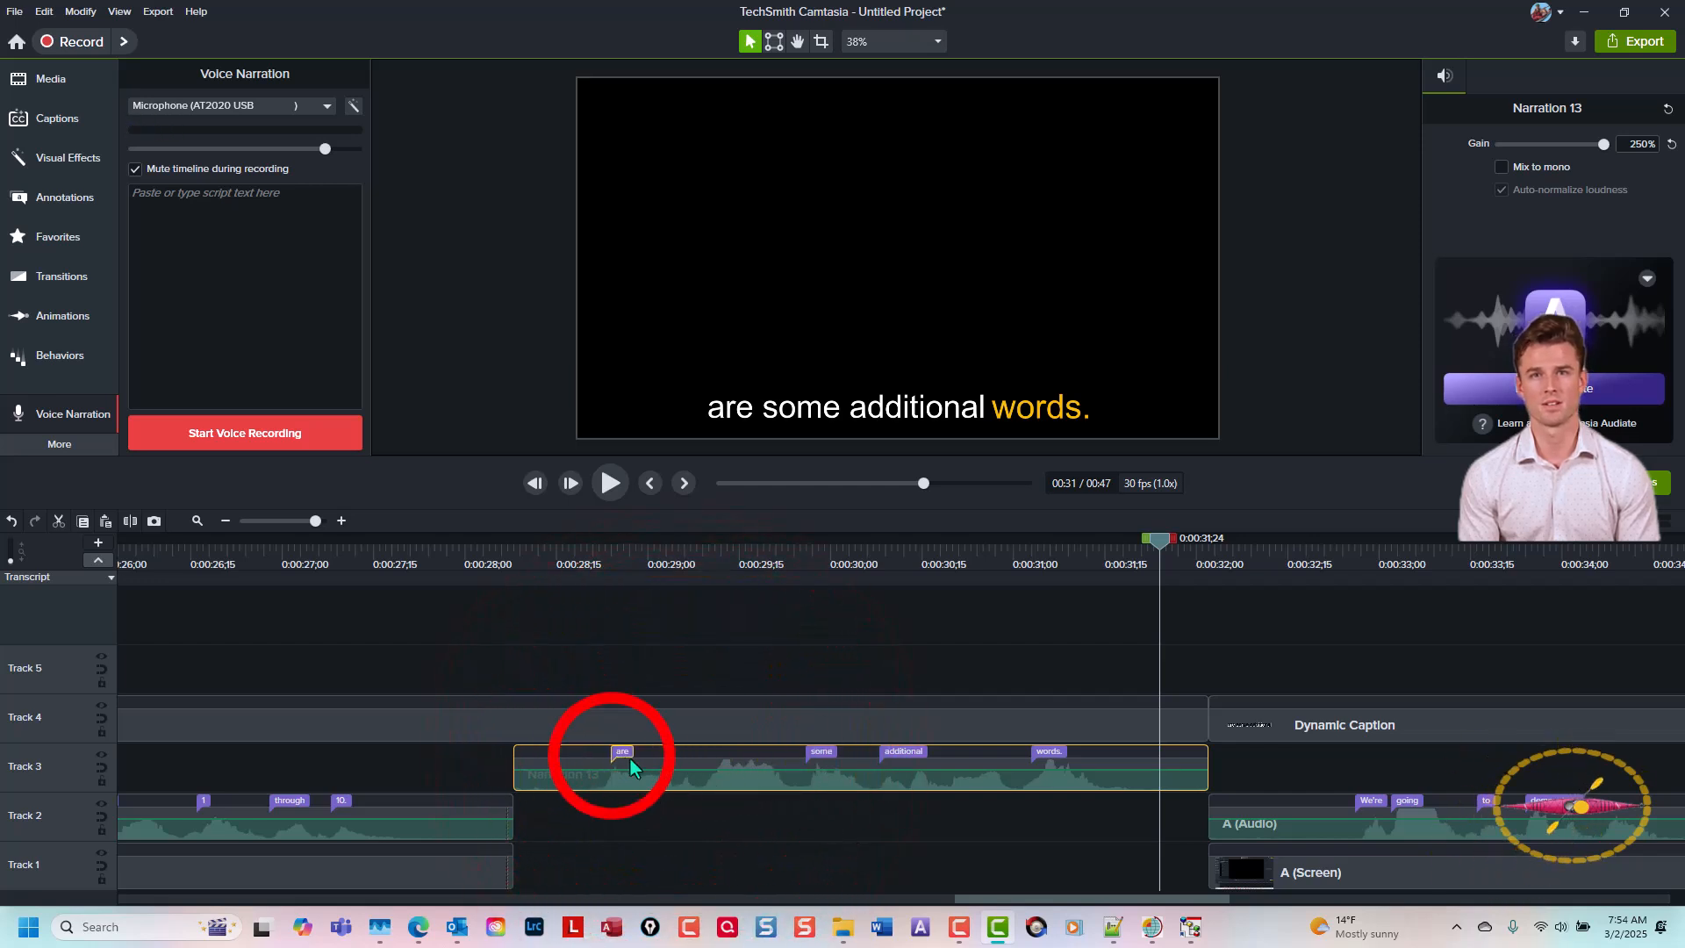
mouse_move(630, 758)
left_mouse_down()
mouse_move(726, 768)
mouse_move(714, 760)
left_mouse_up()
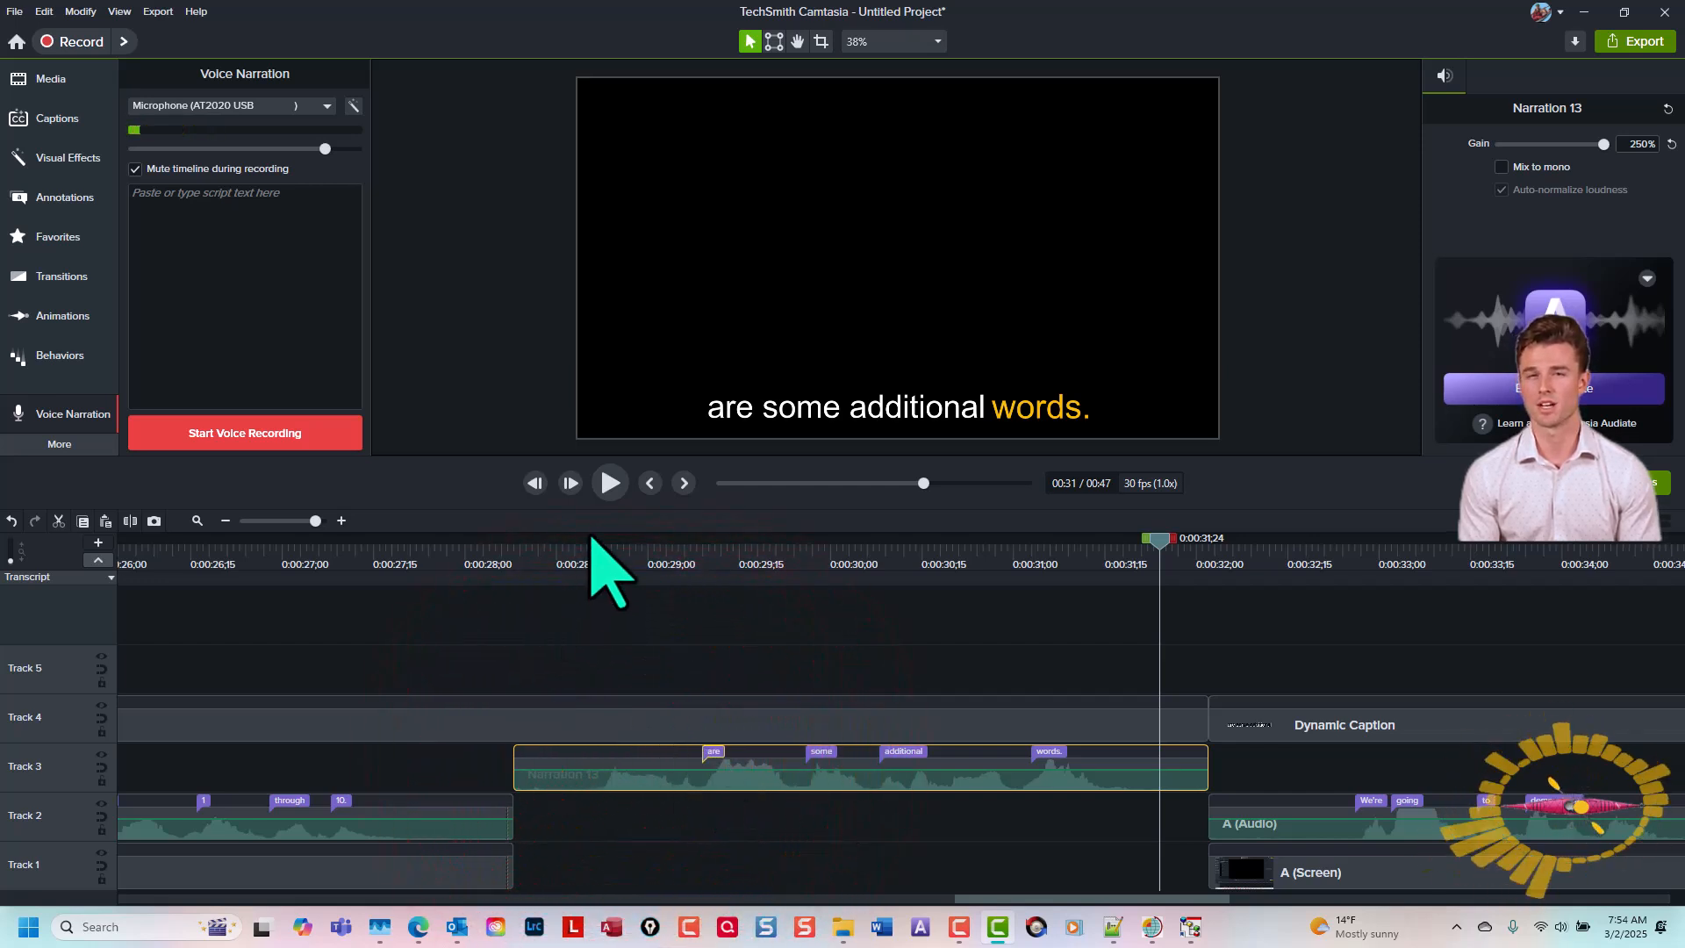
Step: Play the narration from about 0:00:28;15 to check the timing of the shifted caption words
left_click(572, 561)
key("space")
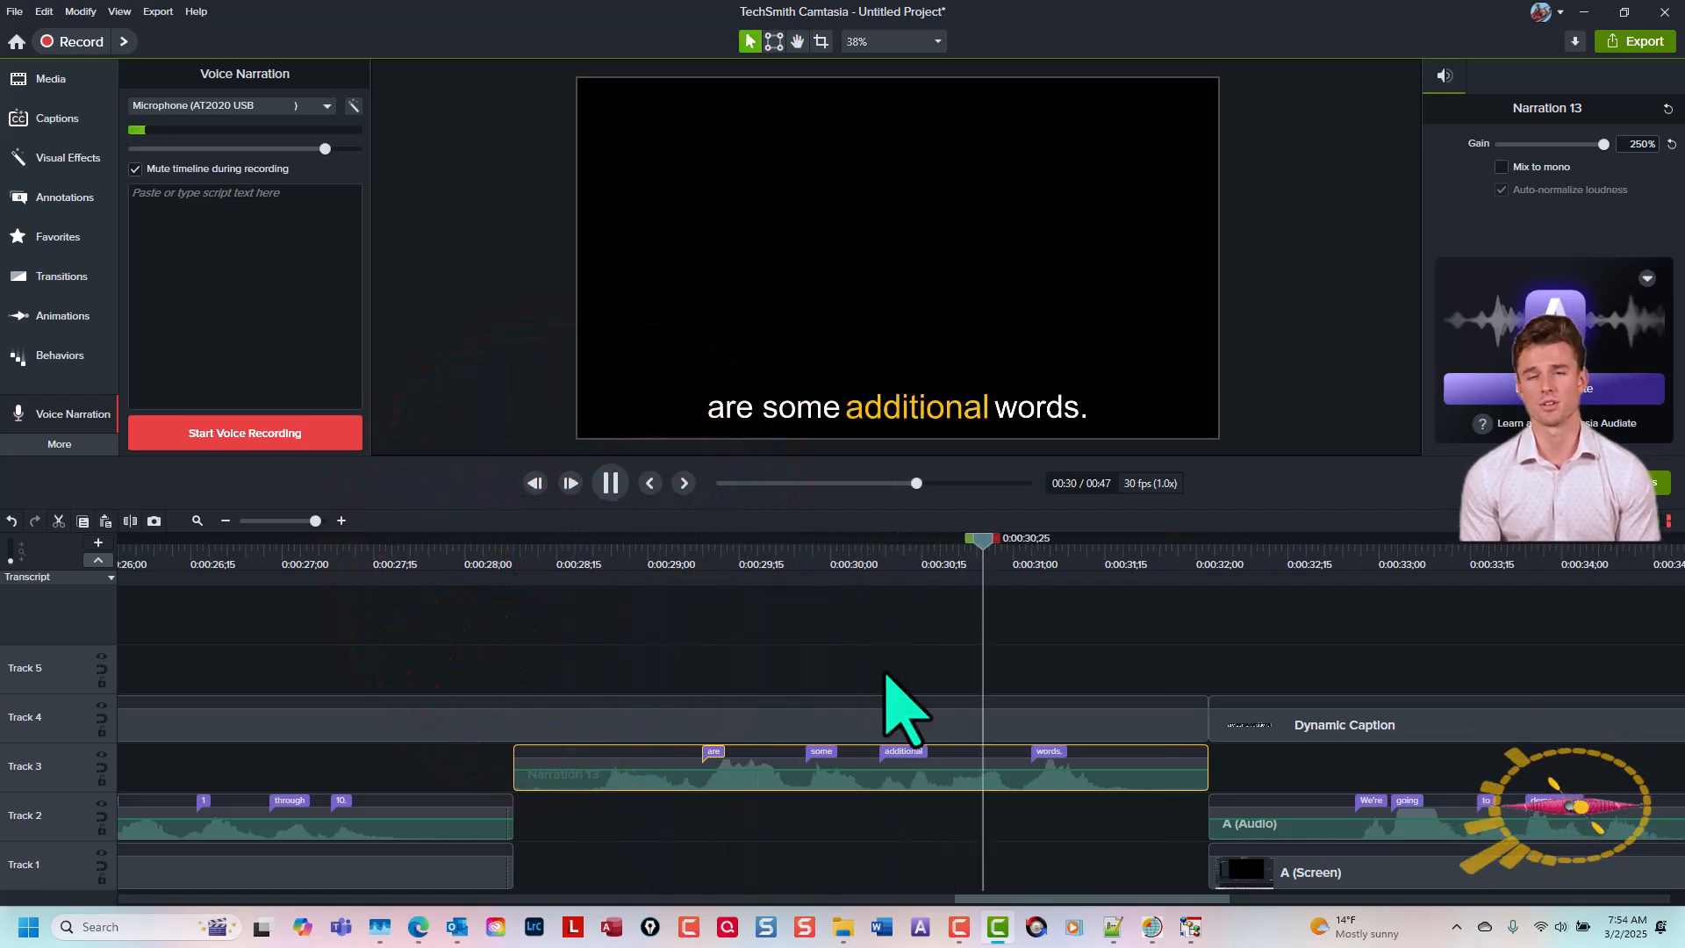
key("space")
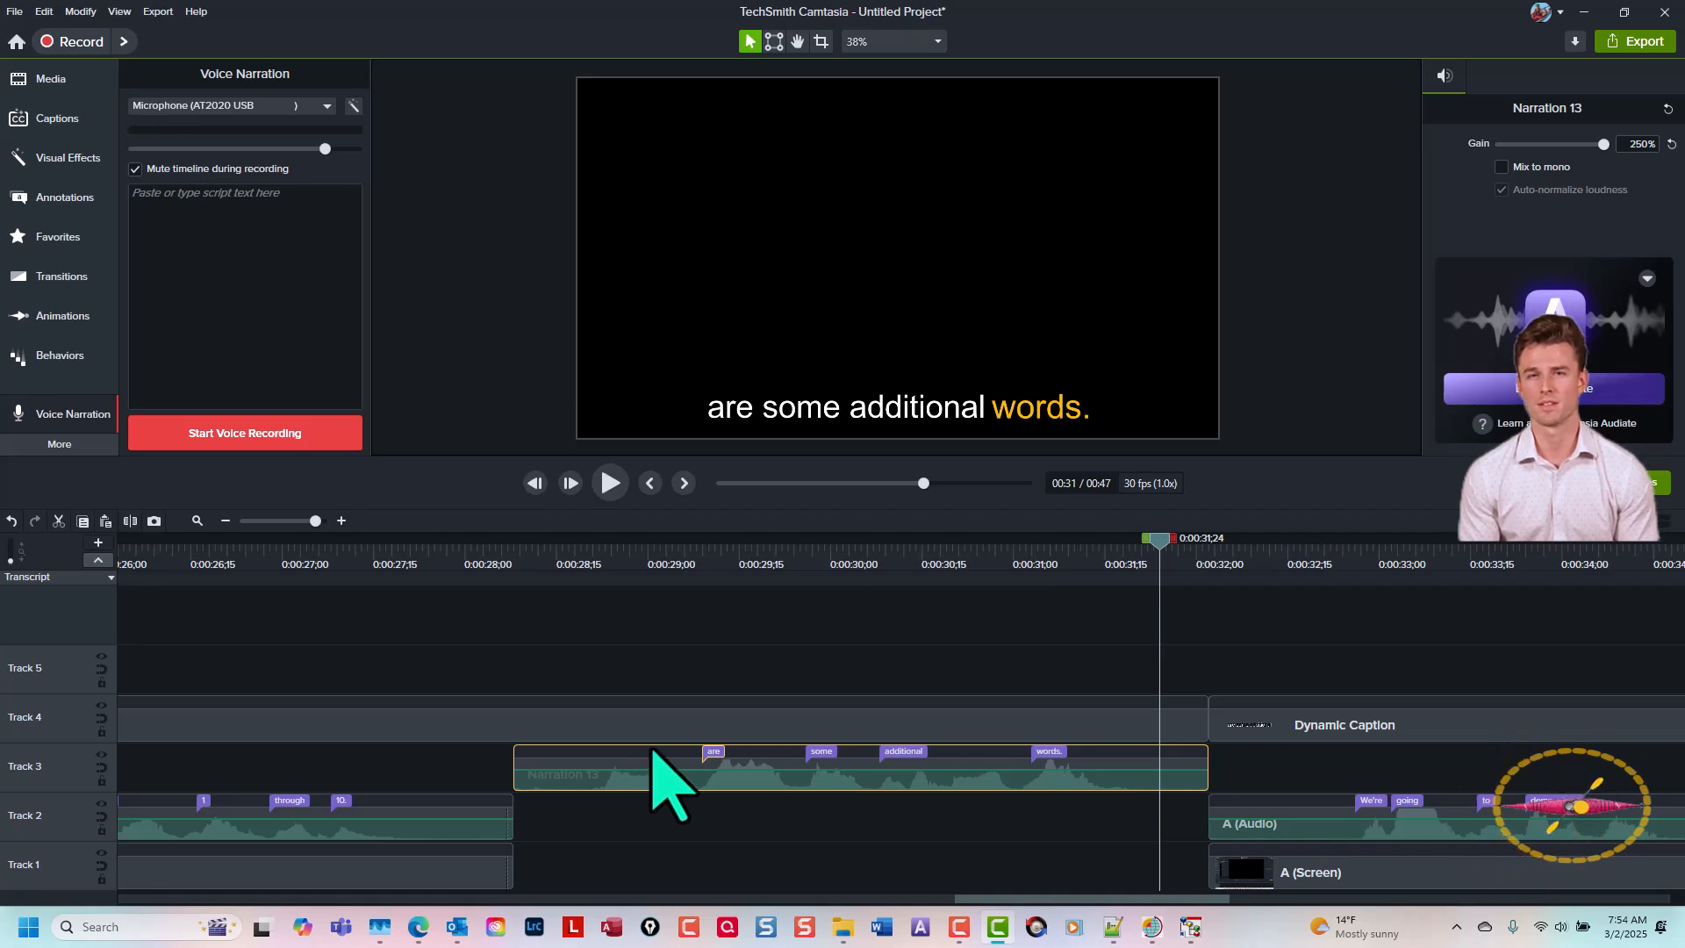
Step: Move the narration clip to Track 2 and place audio clip 01 from the Dynamic Captions library on Track 3 at 0:00:28;08
left_click(877, 670)
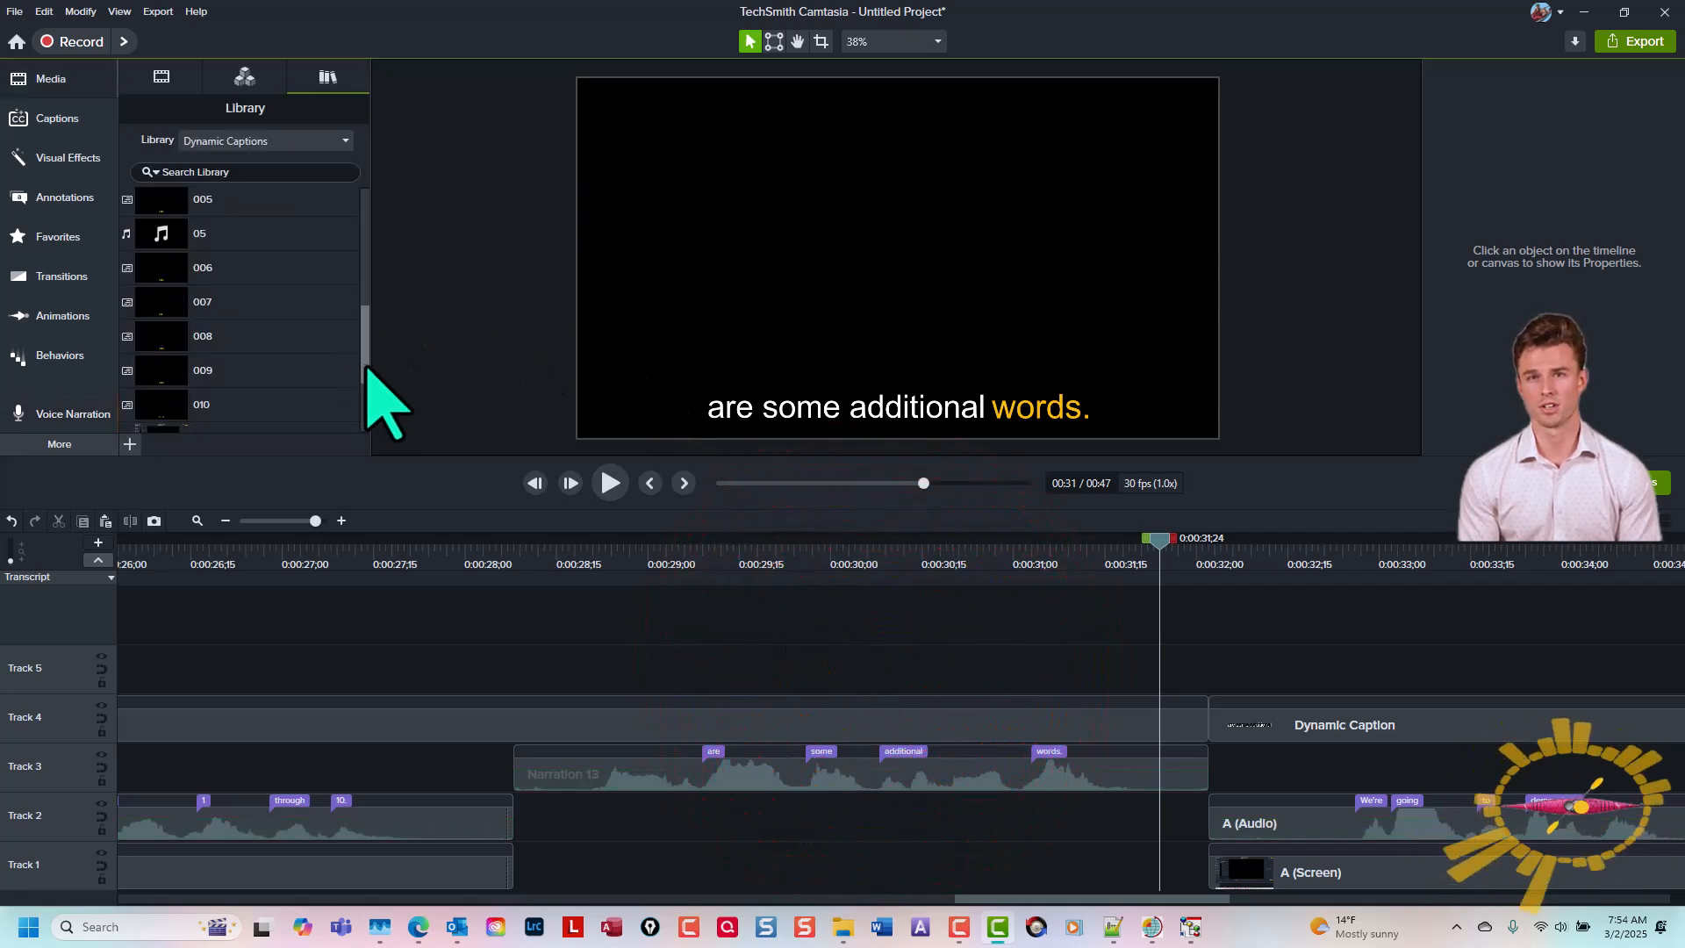
left_click_drag(366, 366, 355, 249)
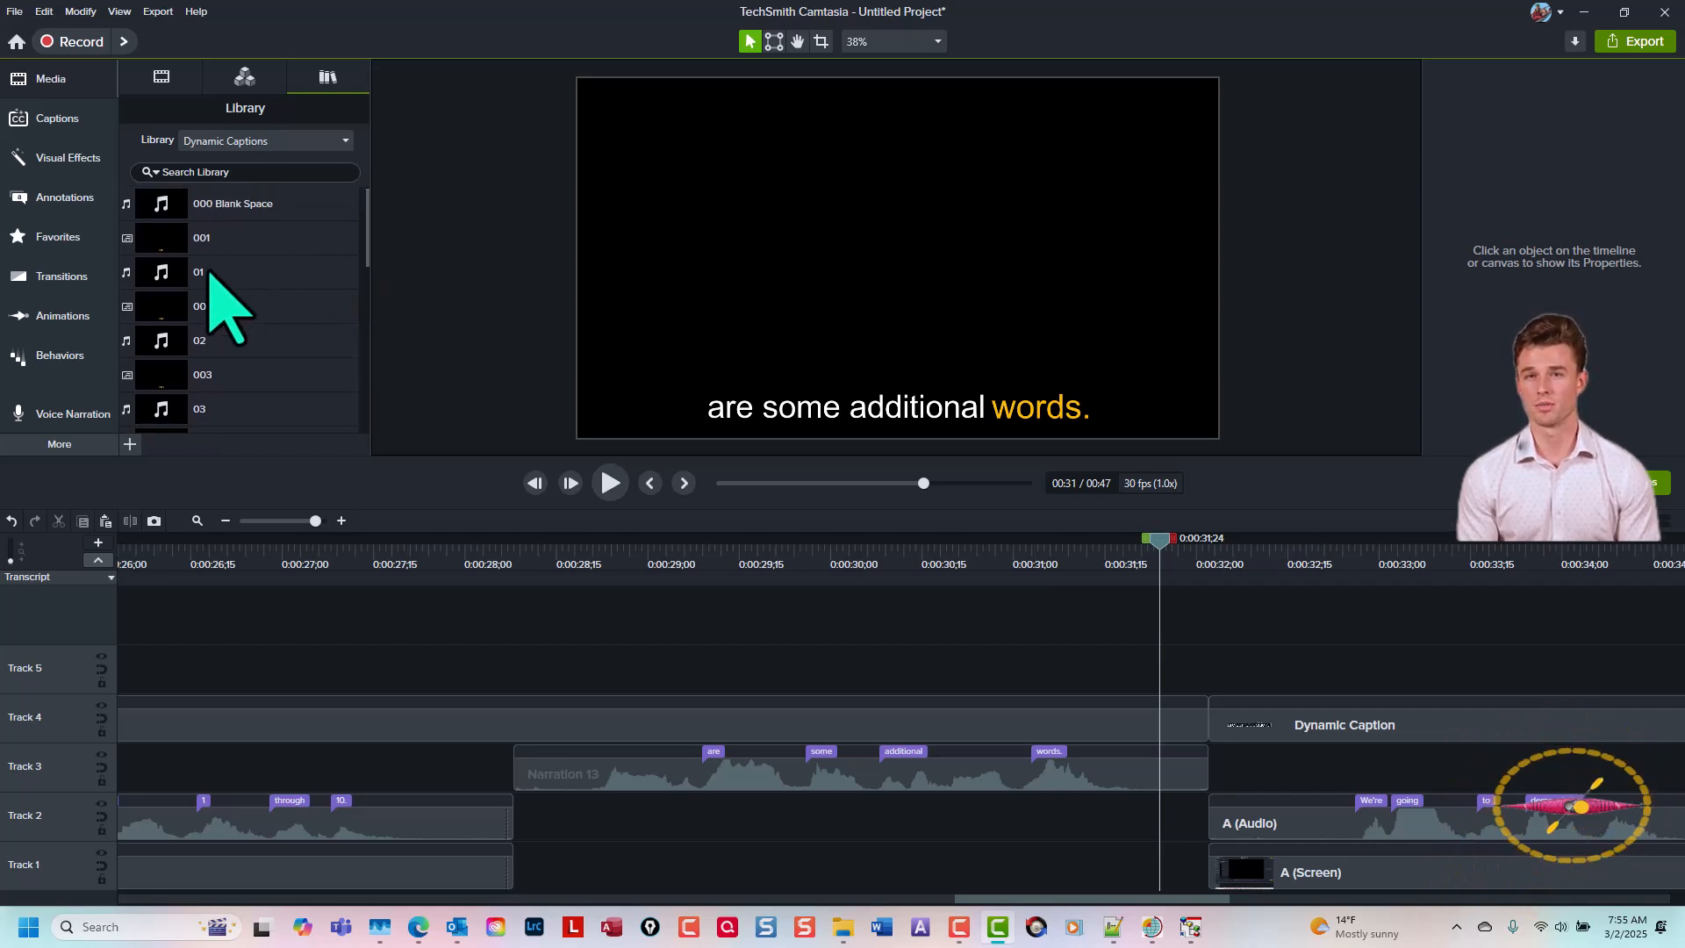
left_click(161, 272)
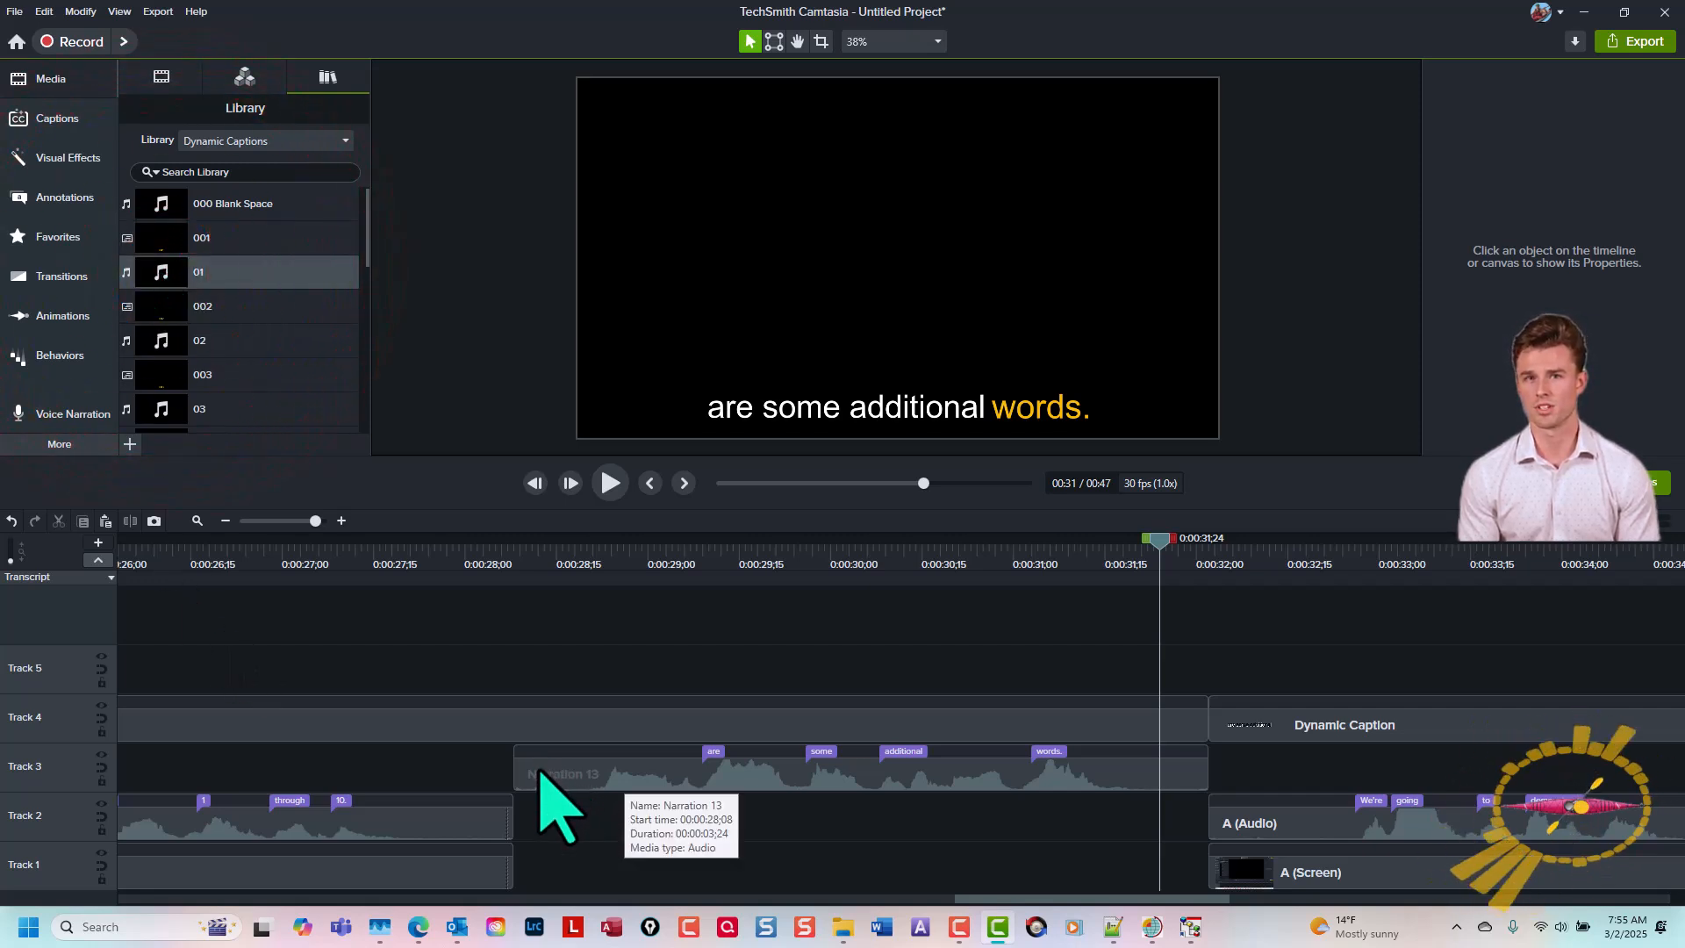
left_click_drag(540, 772, 538, 815)
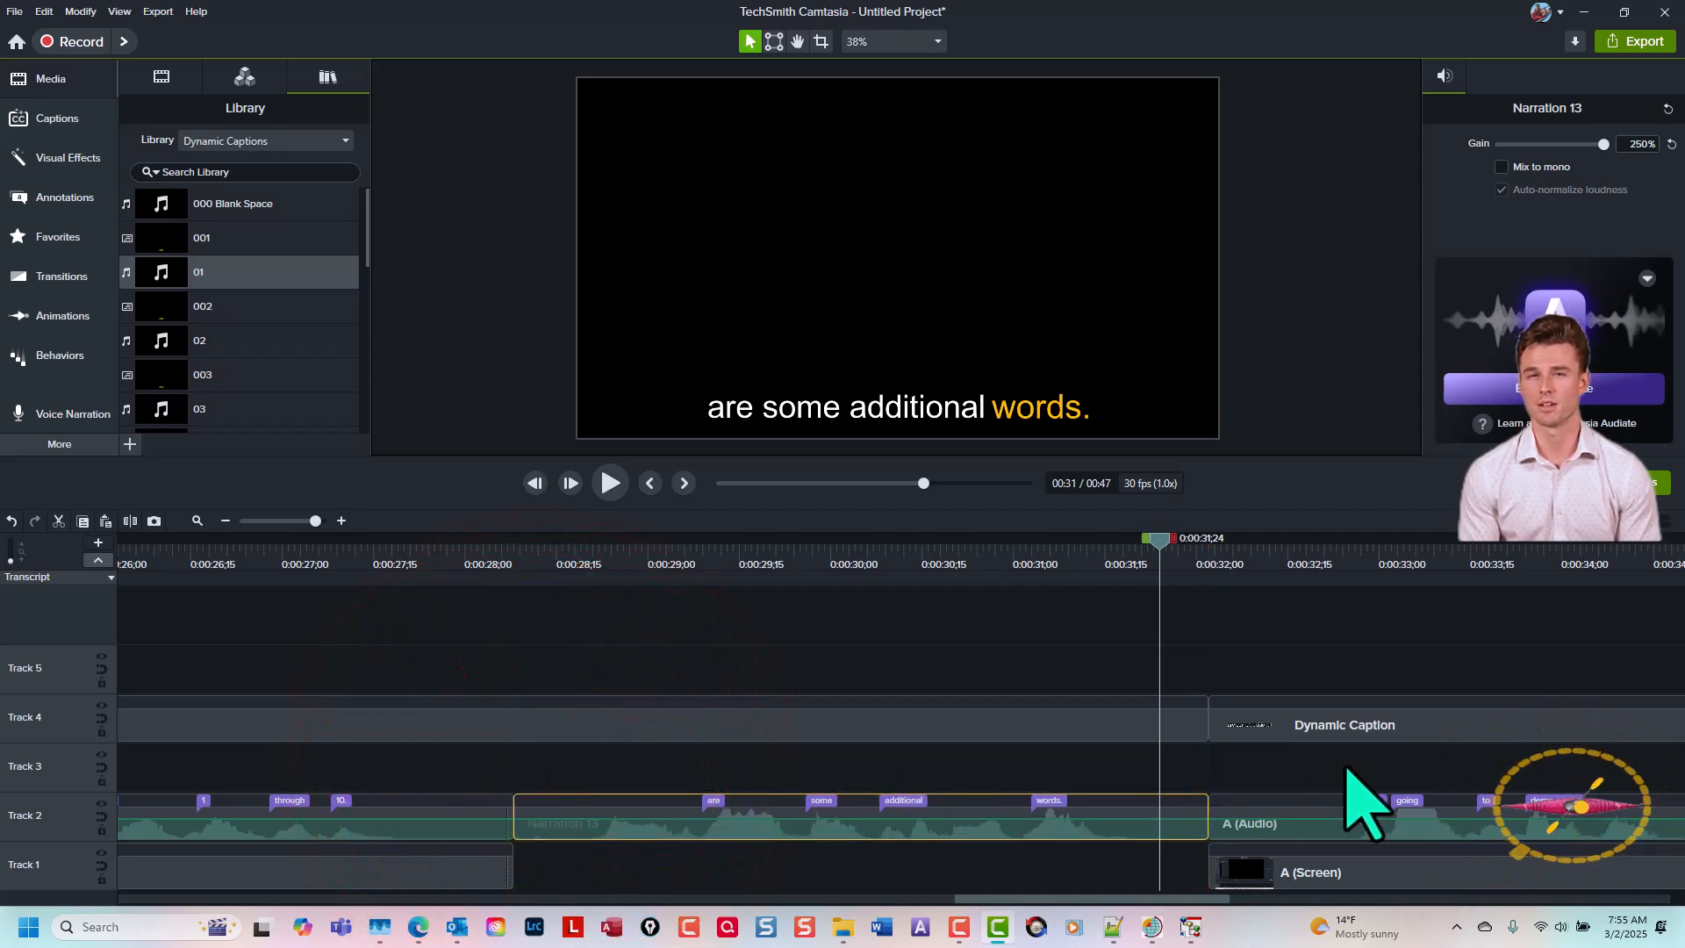
left_click(513, 549)
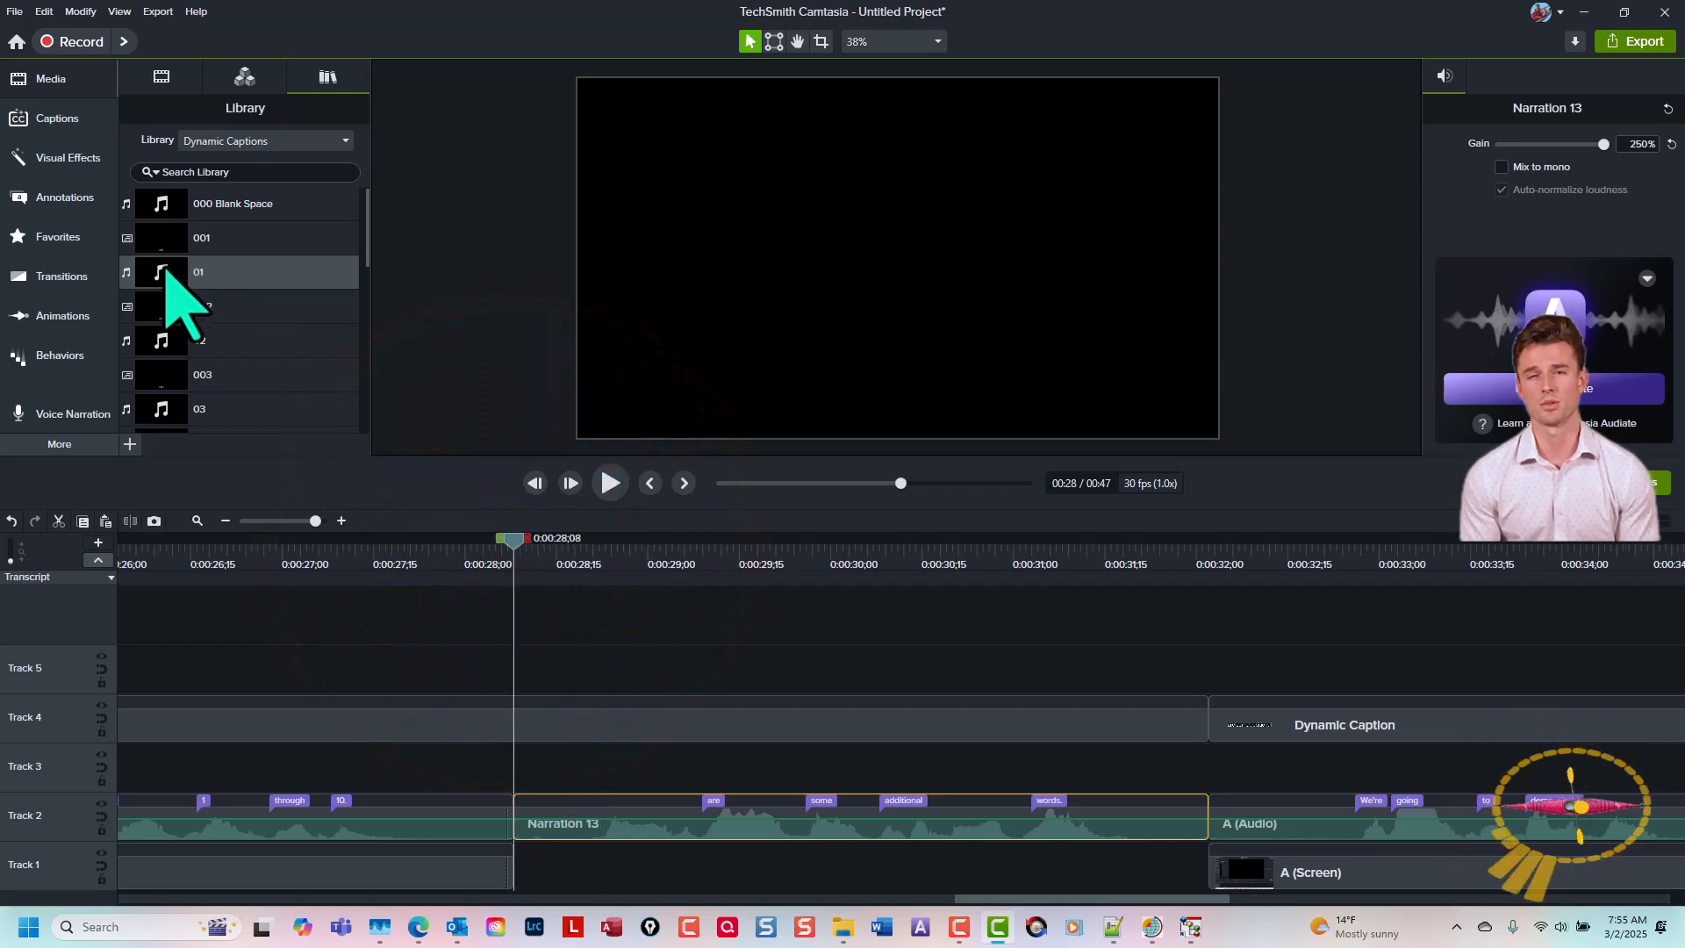
left_click_drag(164, 270, 520, 772)
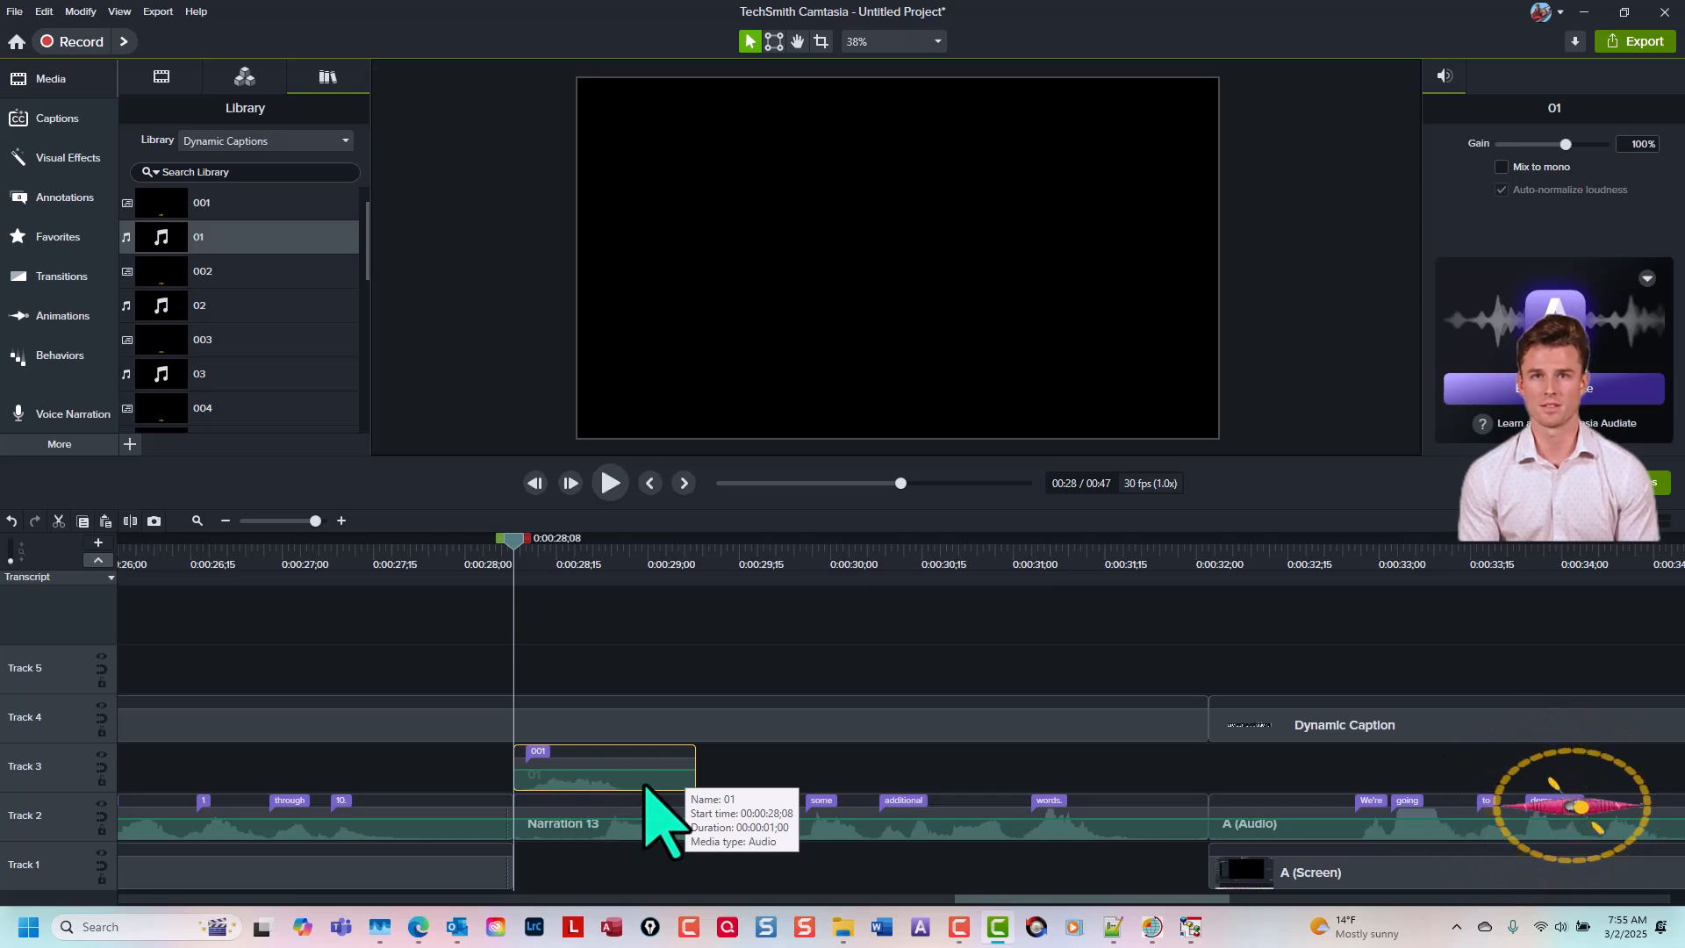
Step: Set the 01 clip's gain to 0% and move it to start at about 0:00:28;21
left_click_drag(1559, 143, 1492, 147)
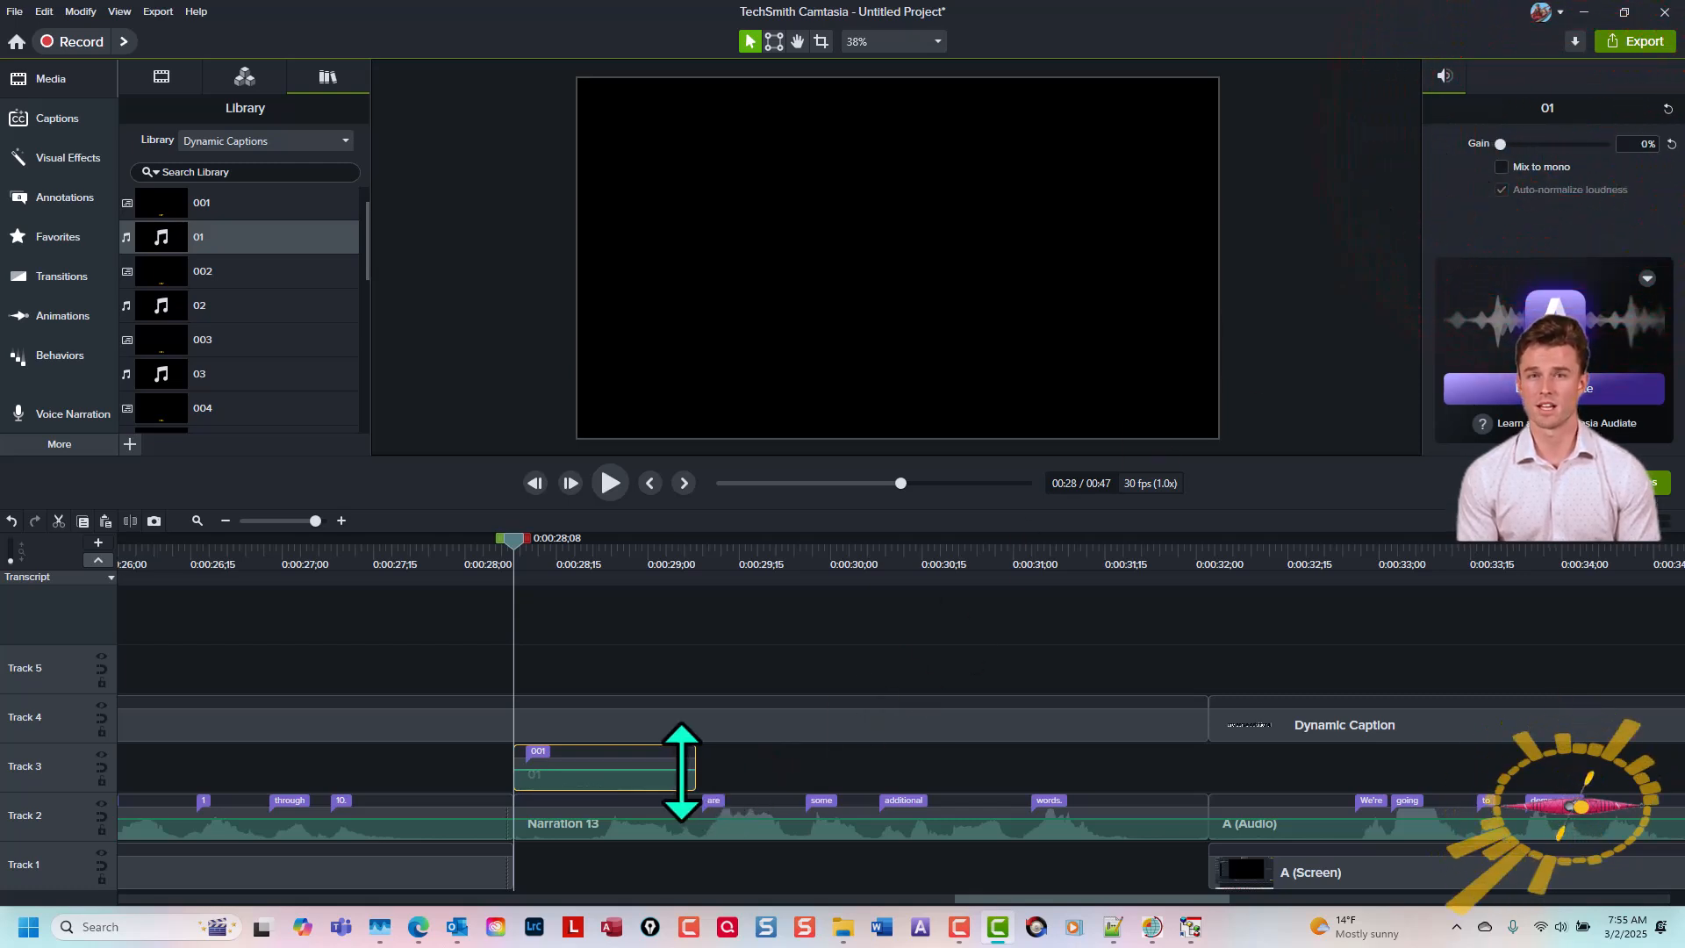
left_click_drag(619, 784, 698, 783)
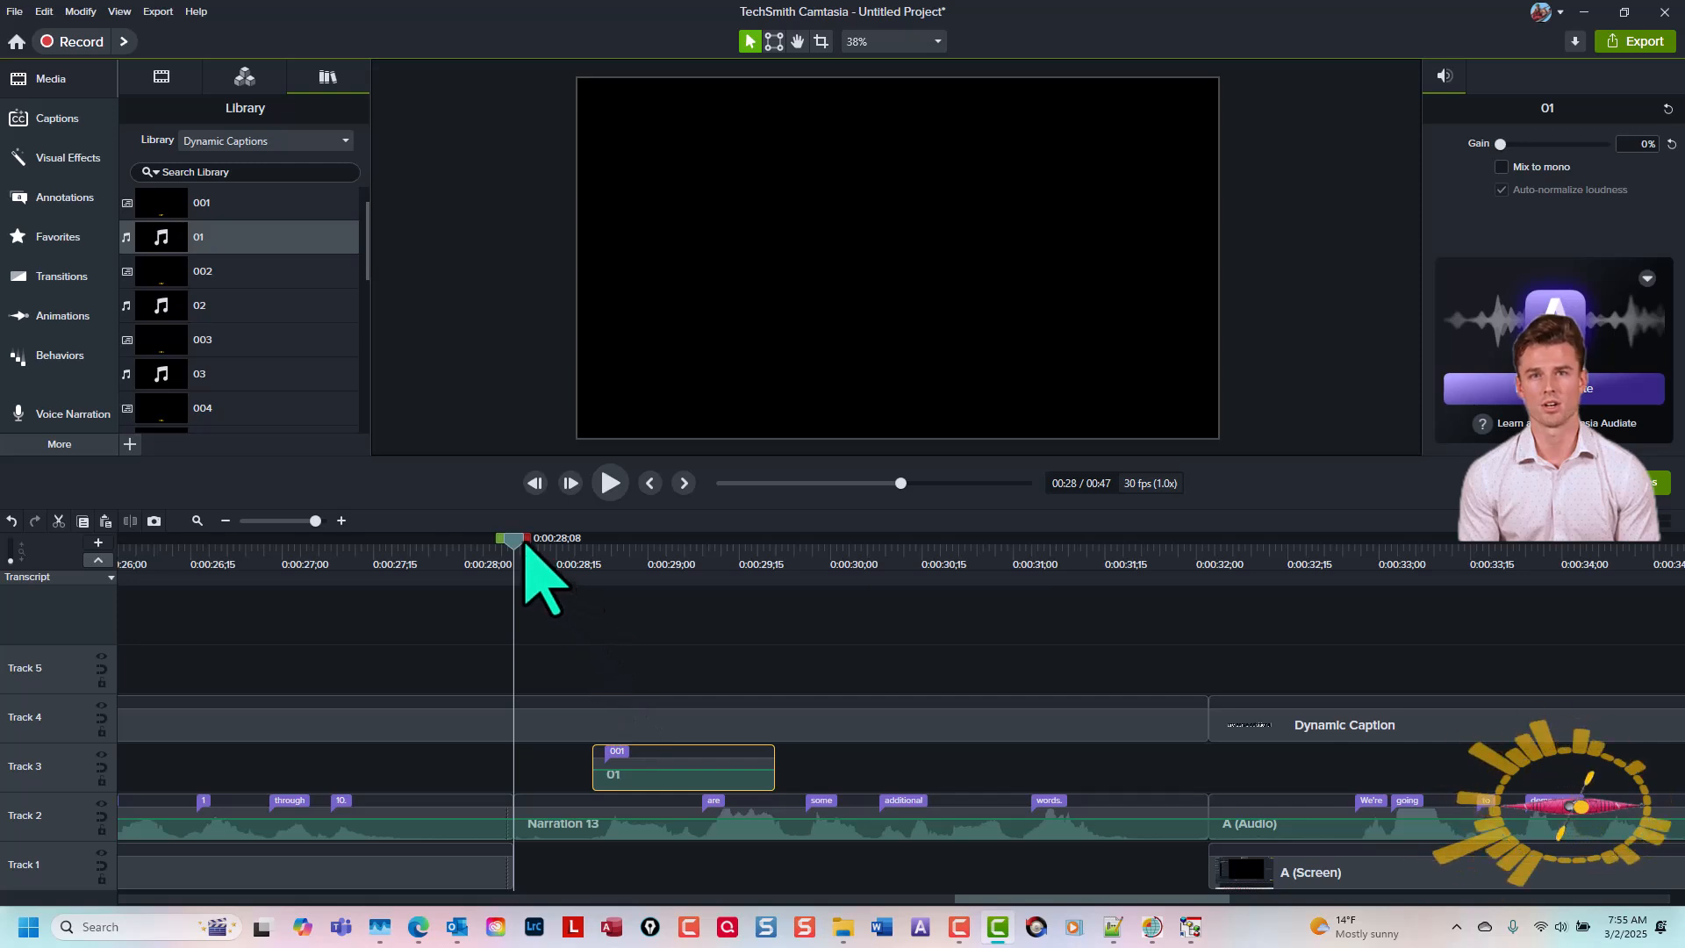
mouse_move(515, 538)
left_mouse_down()
mouse_move(619, 569)
mouse_move(492, 560)
left_mouse_up()
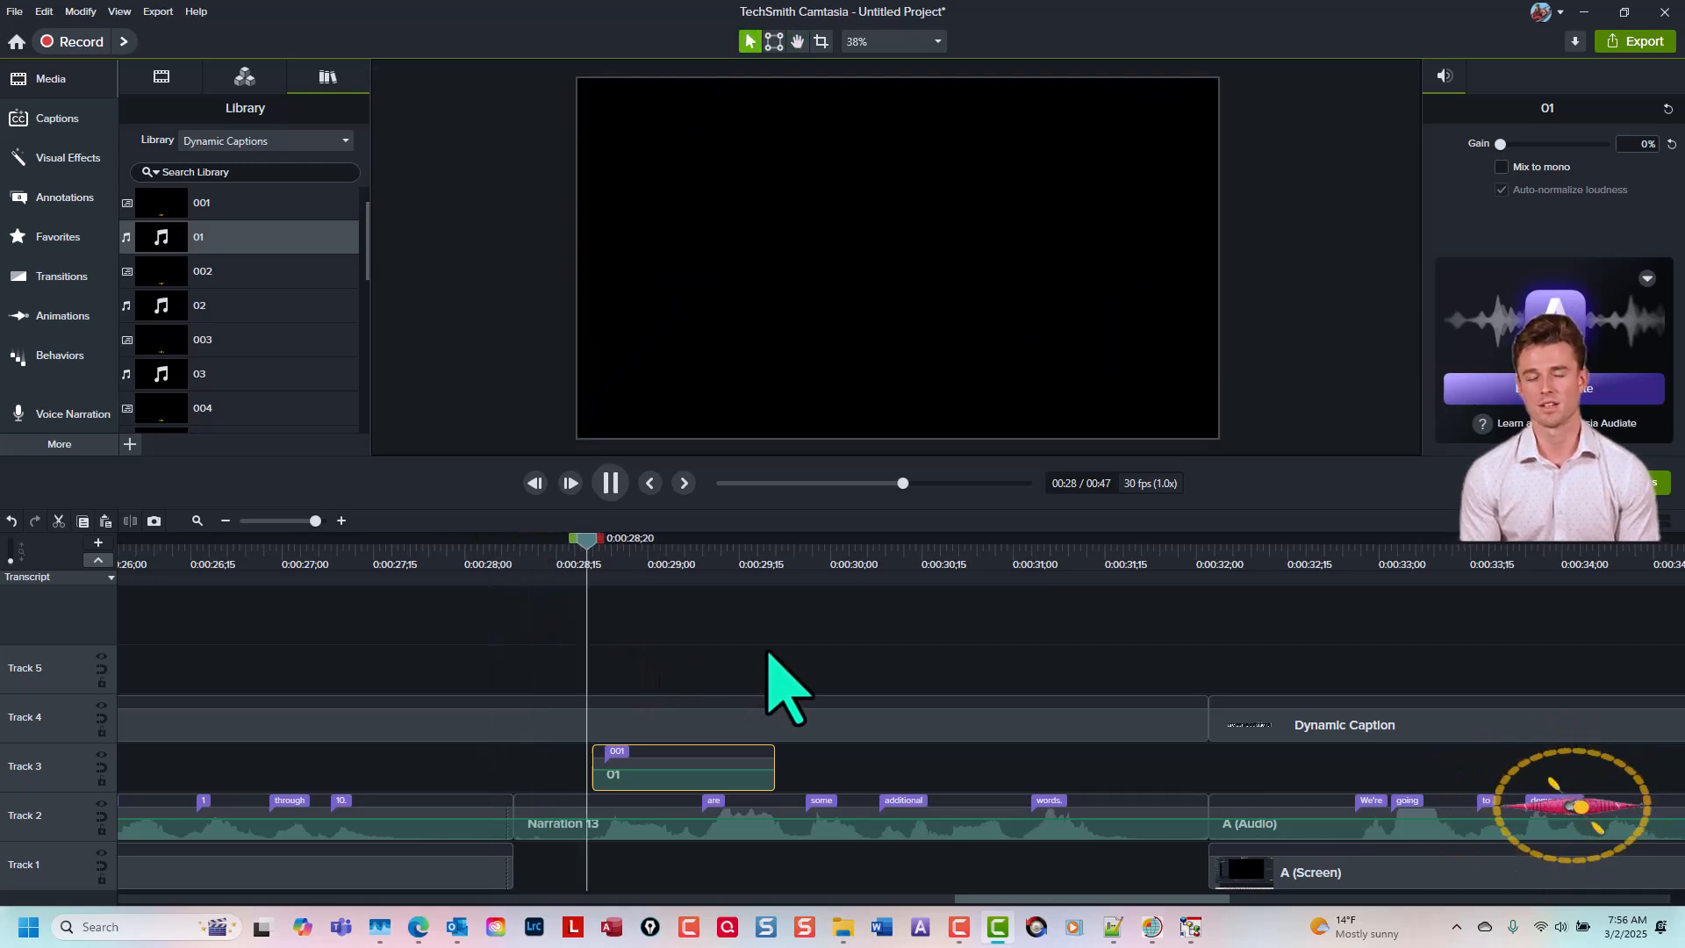
key("space")
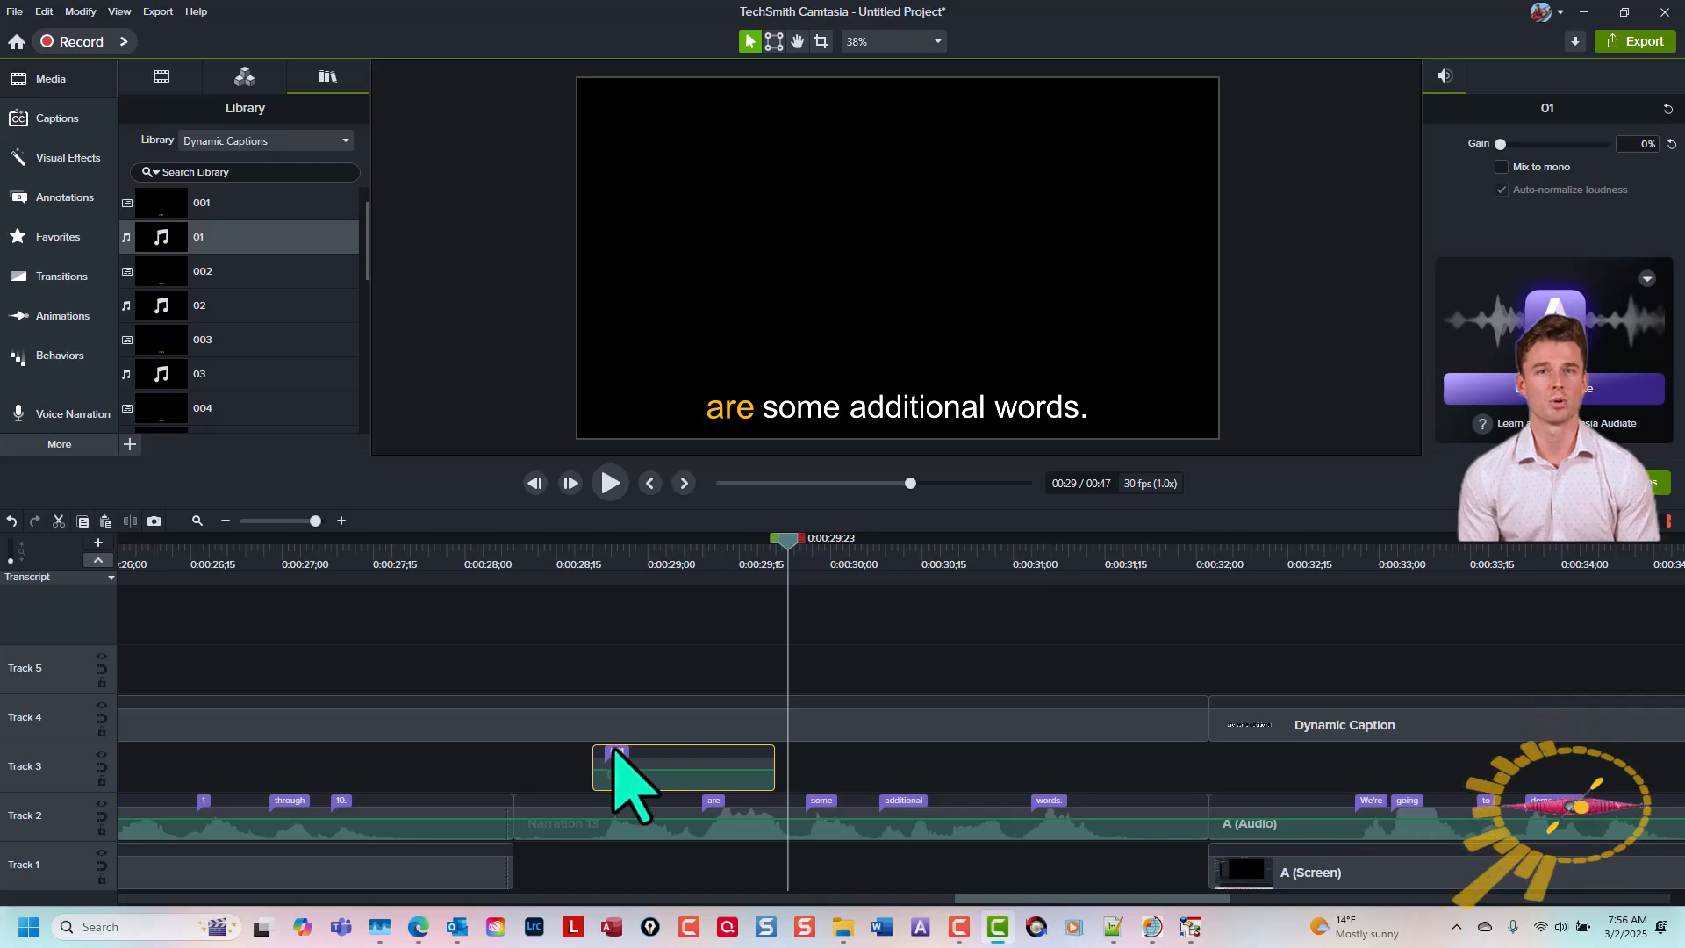
Step: Change the 01 clip's dynamic caption word from "001" to "These"
left_click(617, 753)
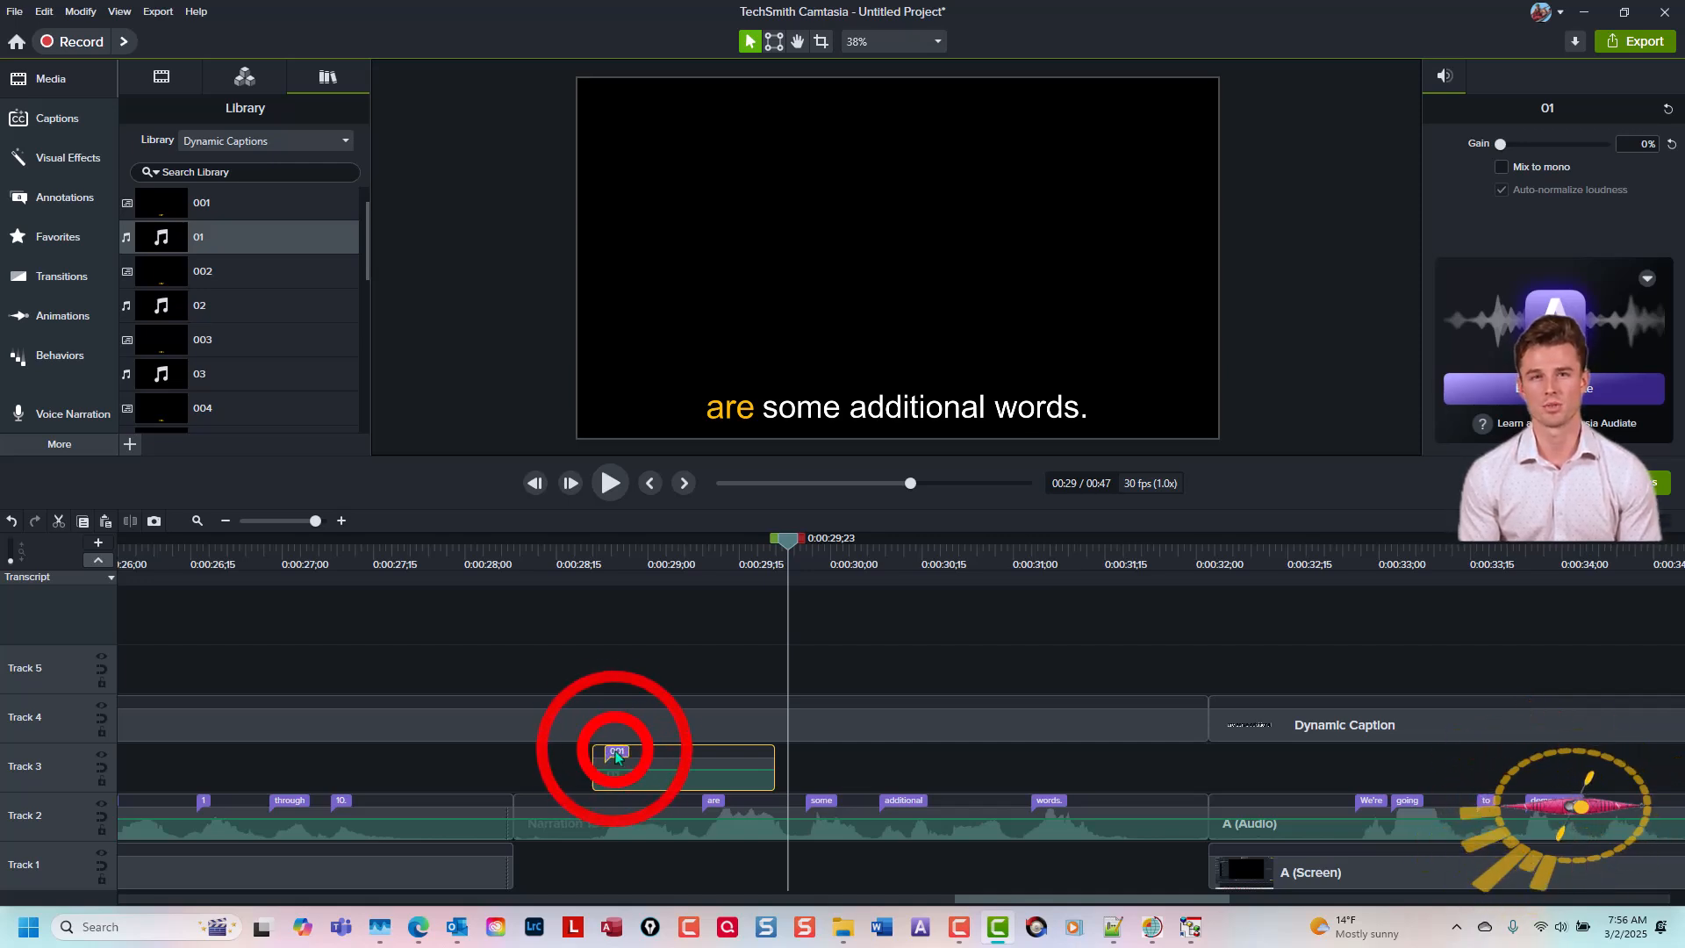
left_click(781, 544)
left_click_drag(781, 545, 615, 579)
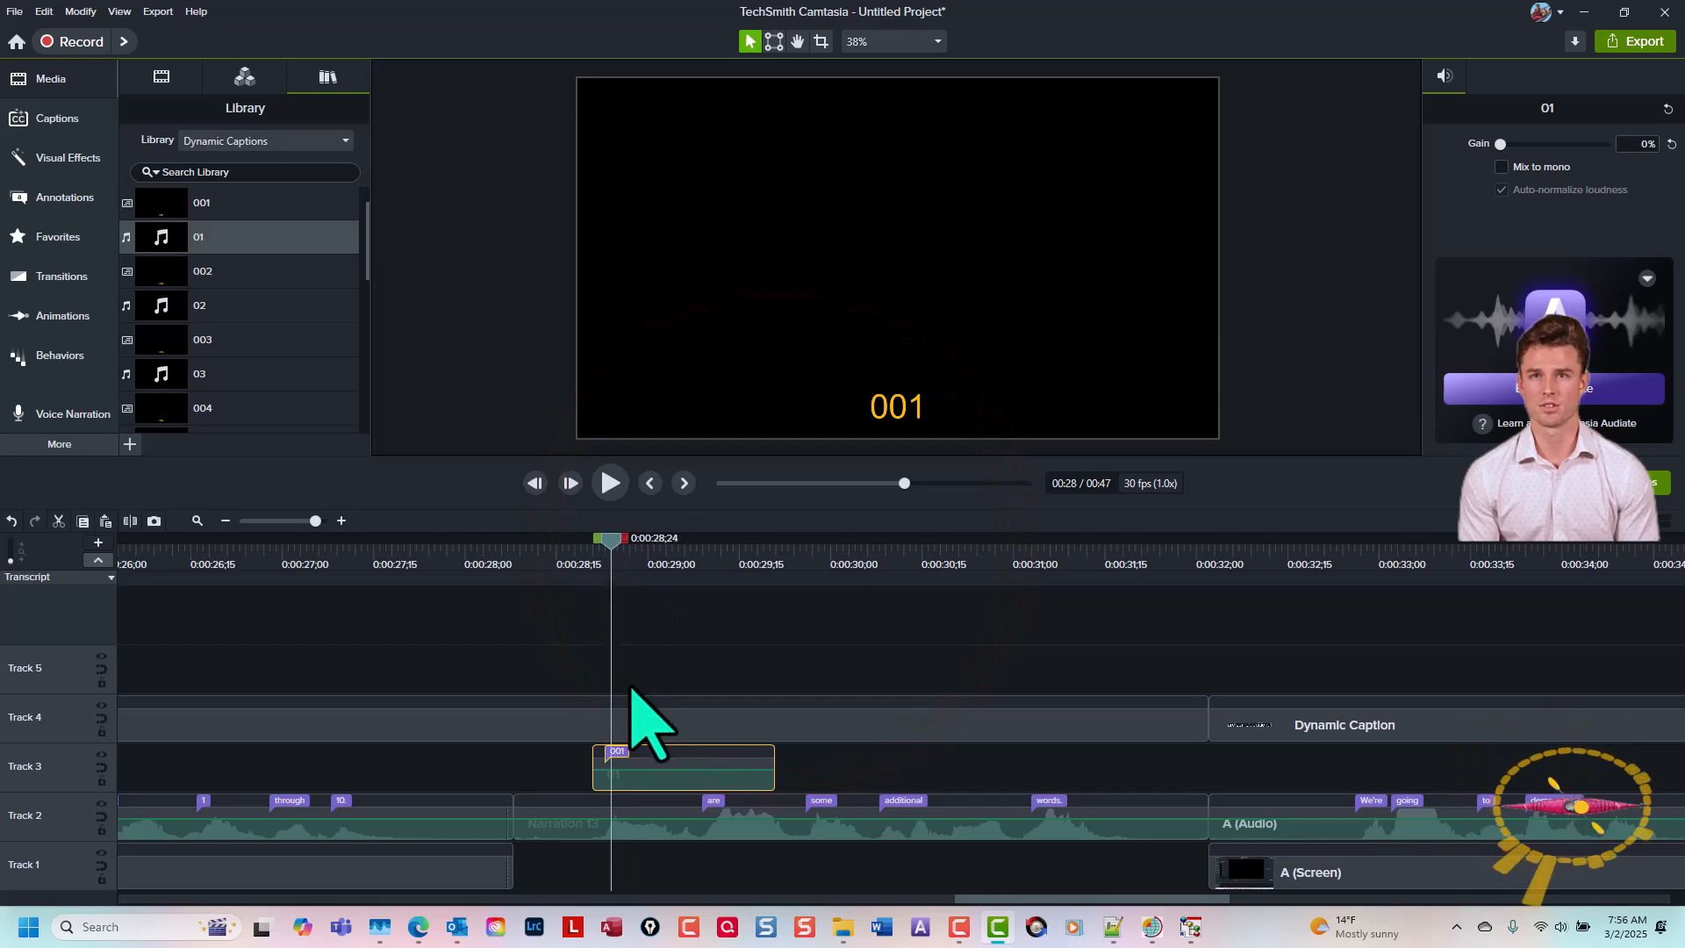
key("c")
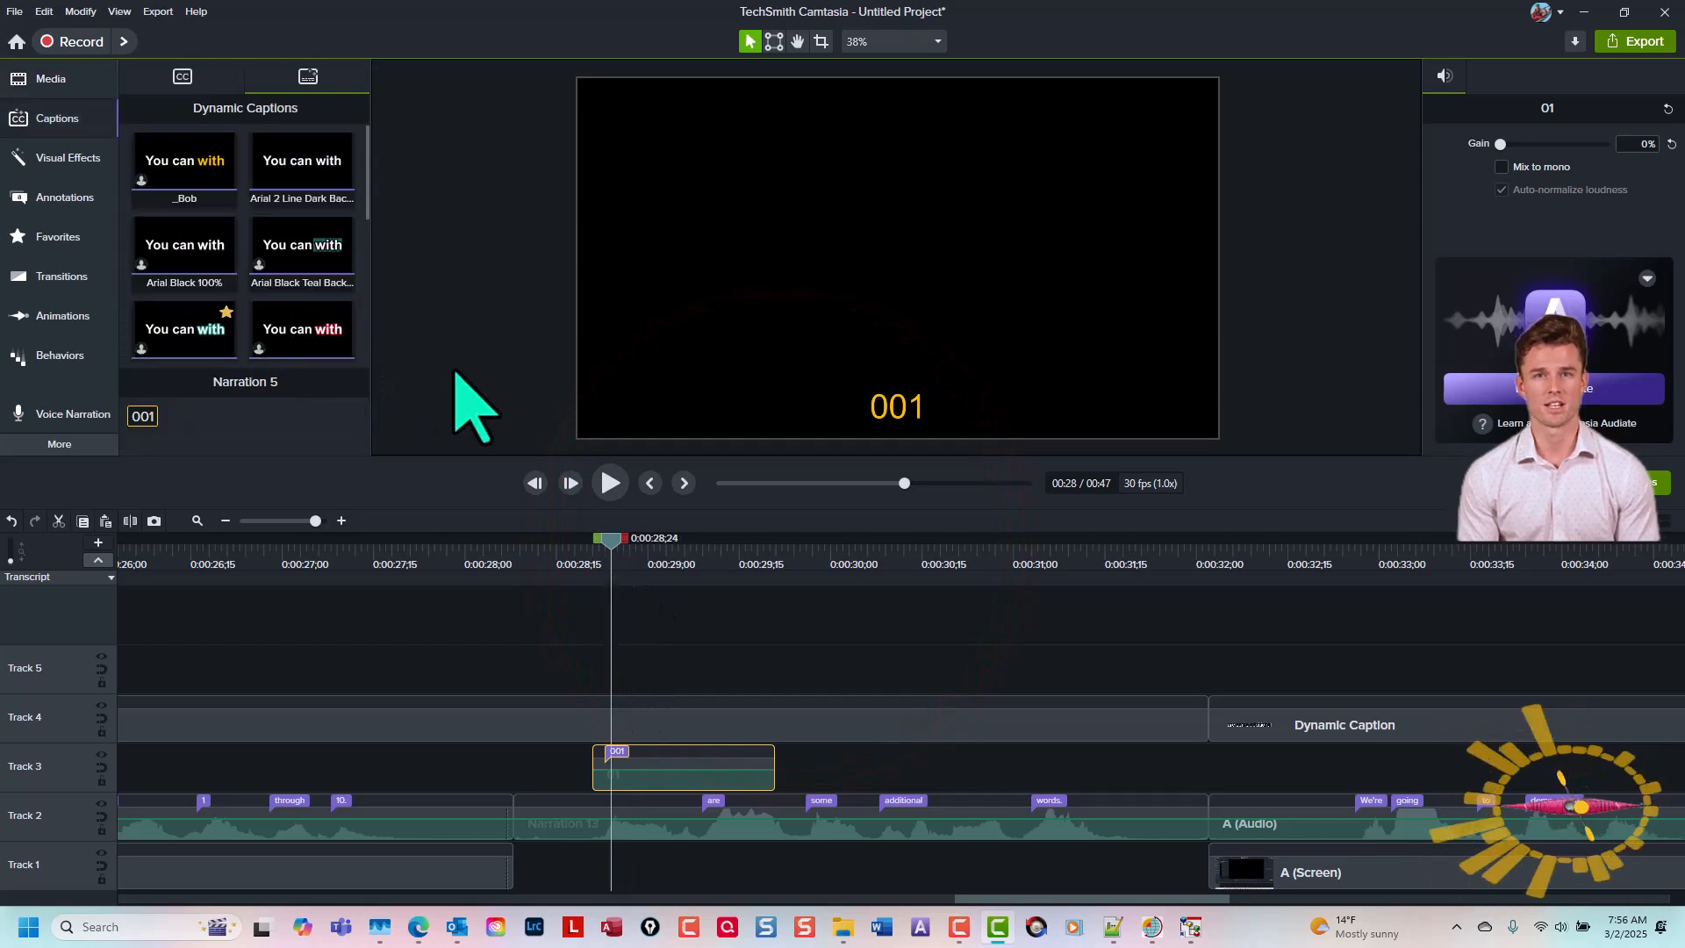
left_click(157, 428)
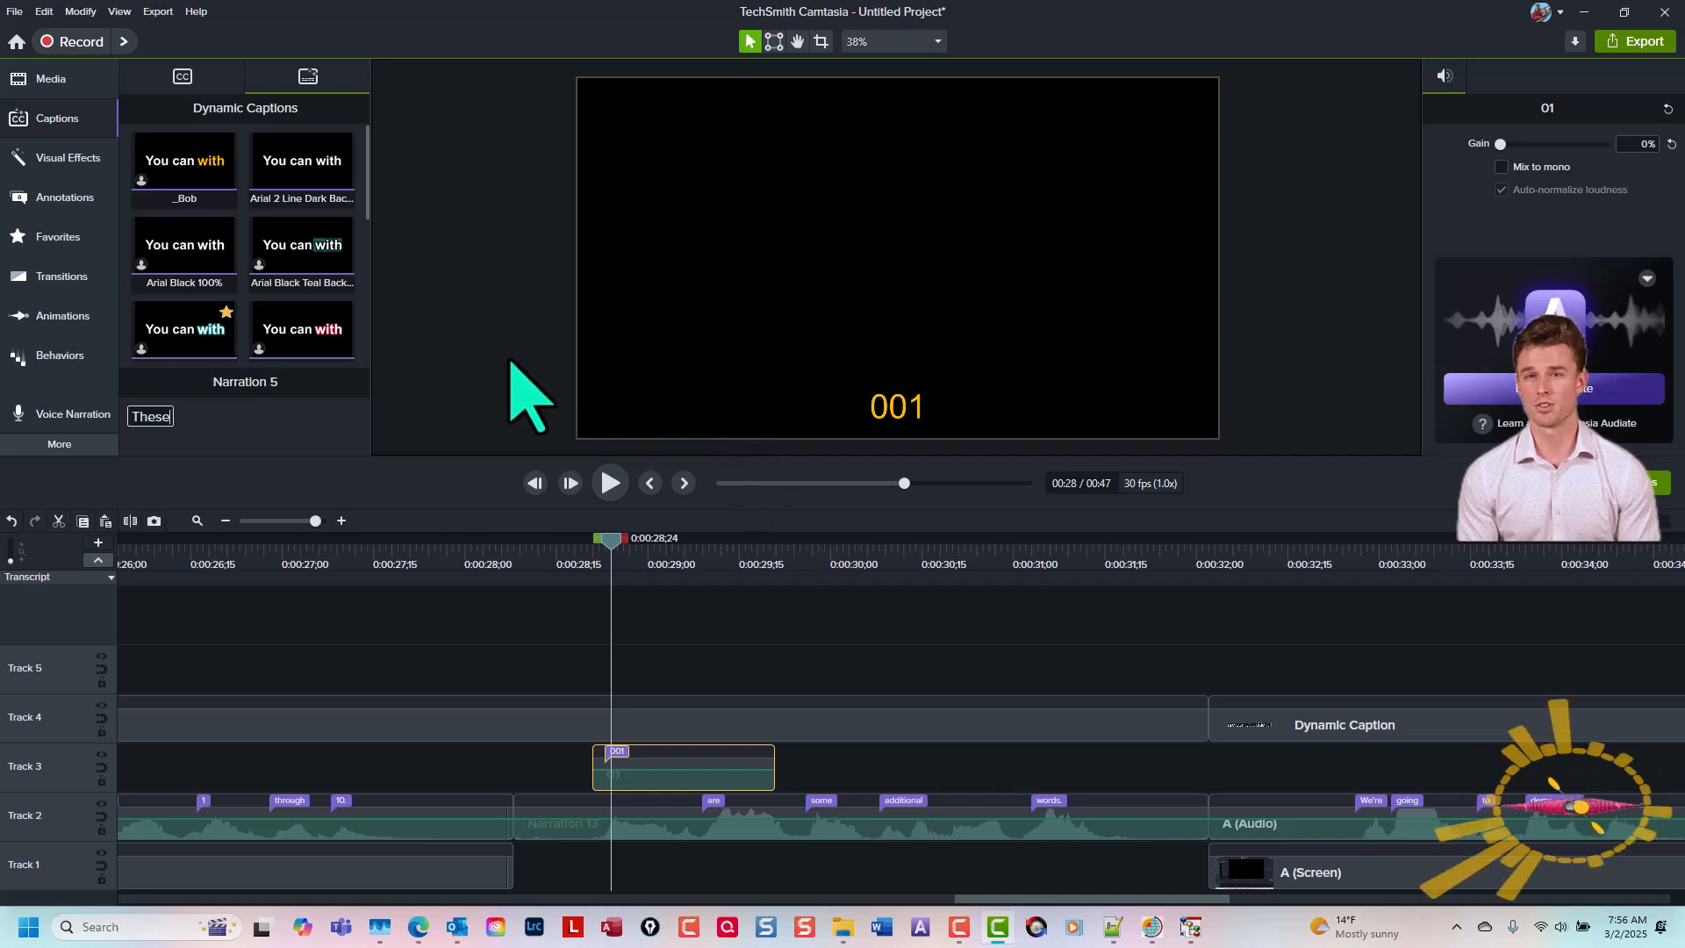
left_click(358, 439)
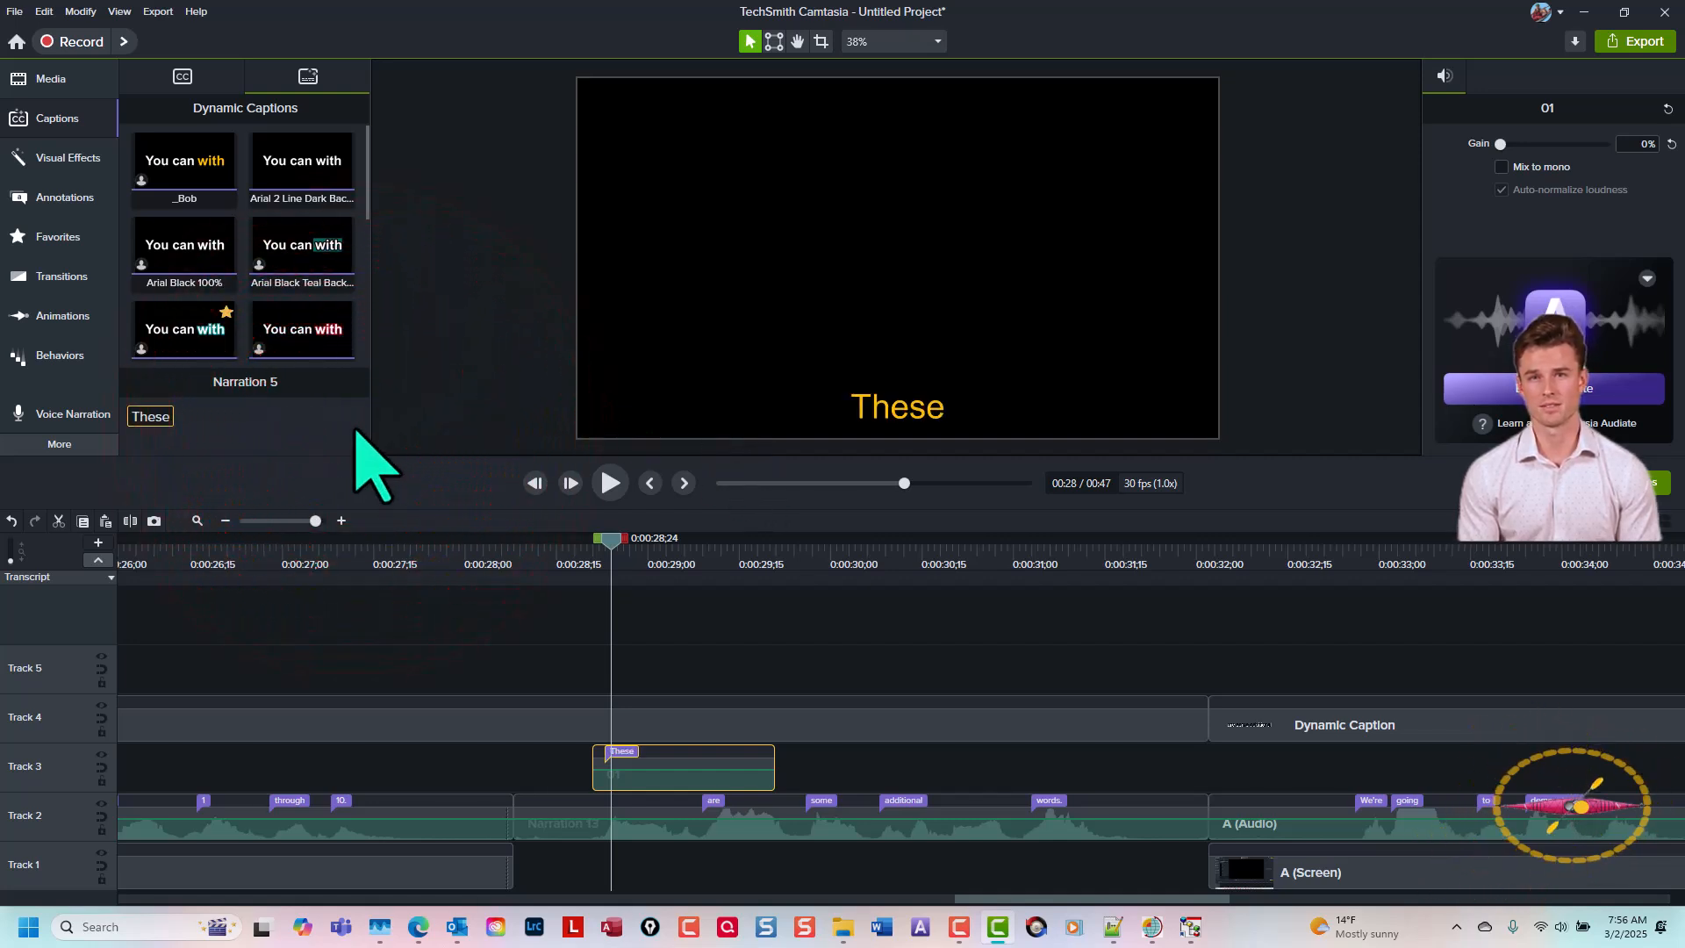
Step: Play the project from 0:00:28;01 through the narration to check the added caption word
left_click(471, 553)
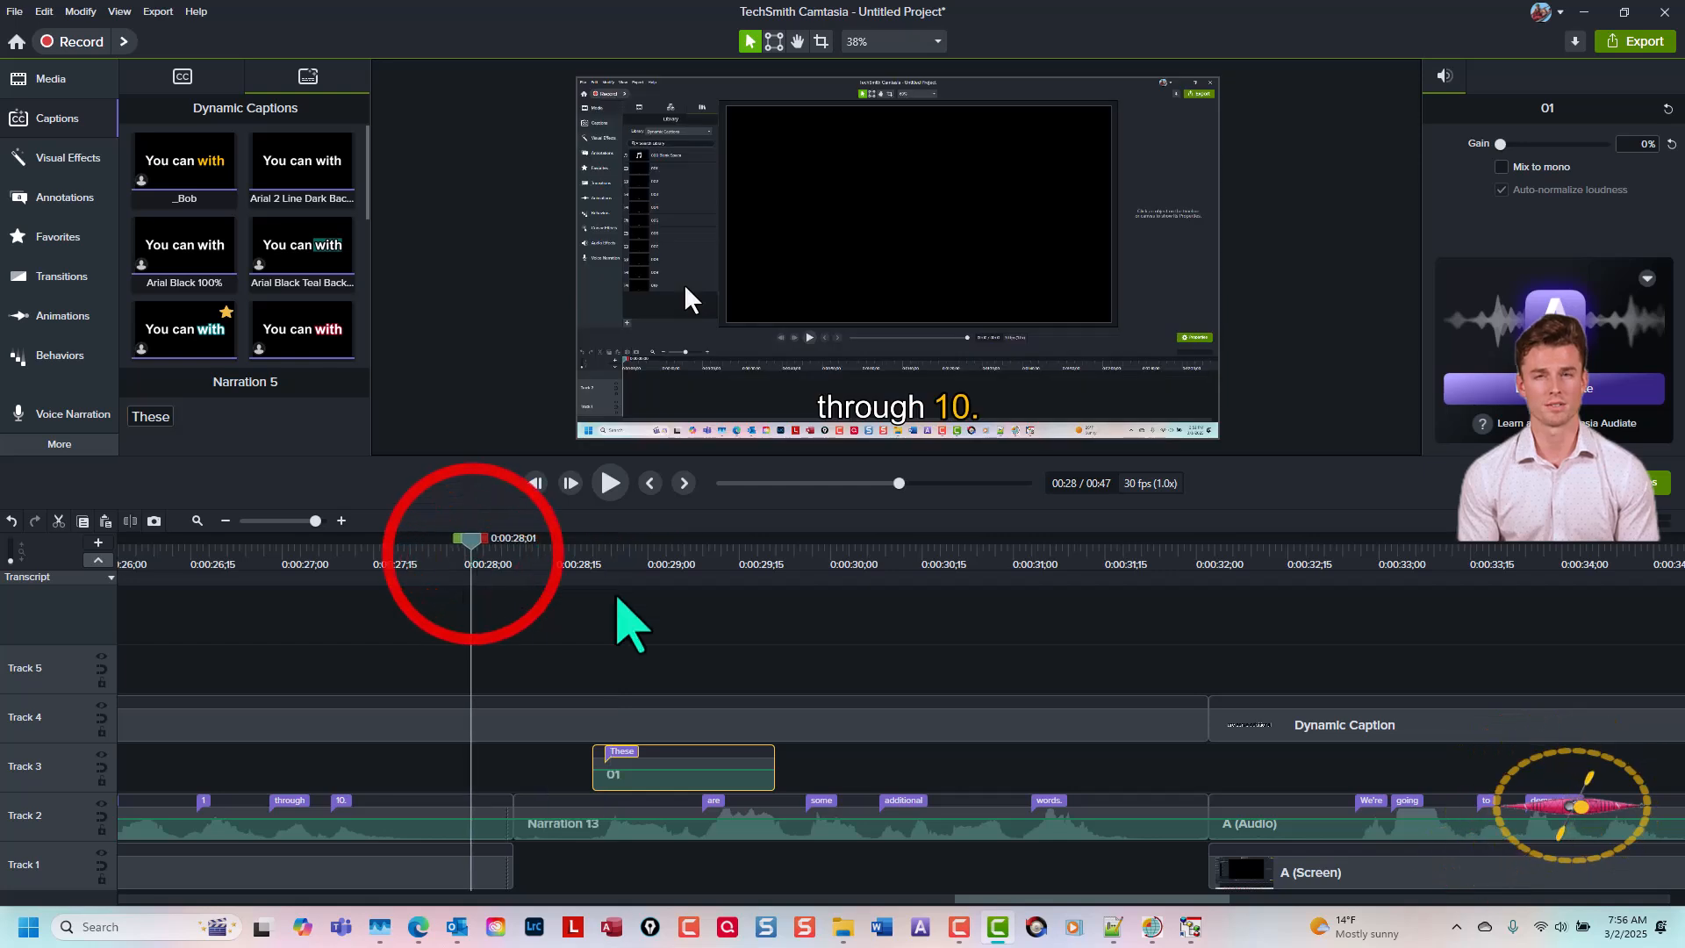
key("space")
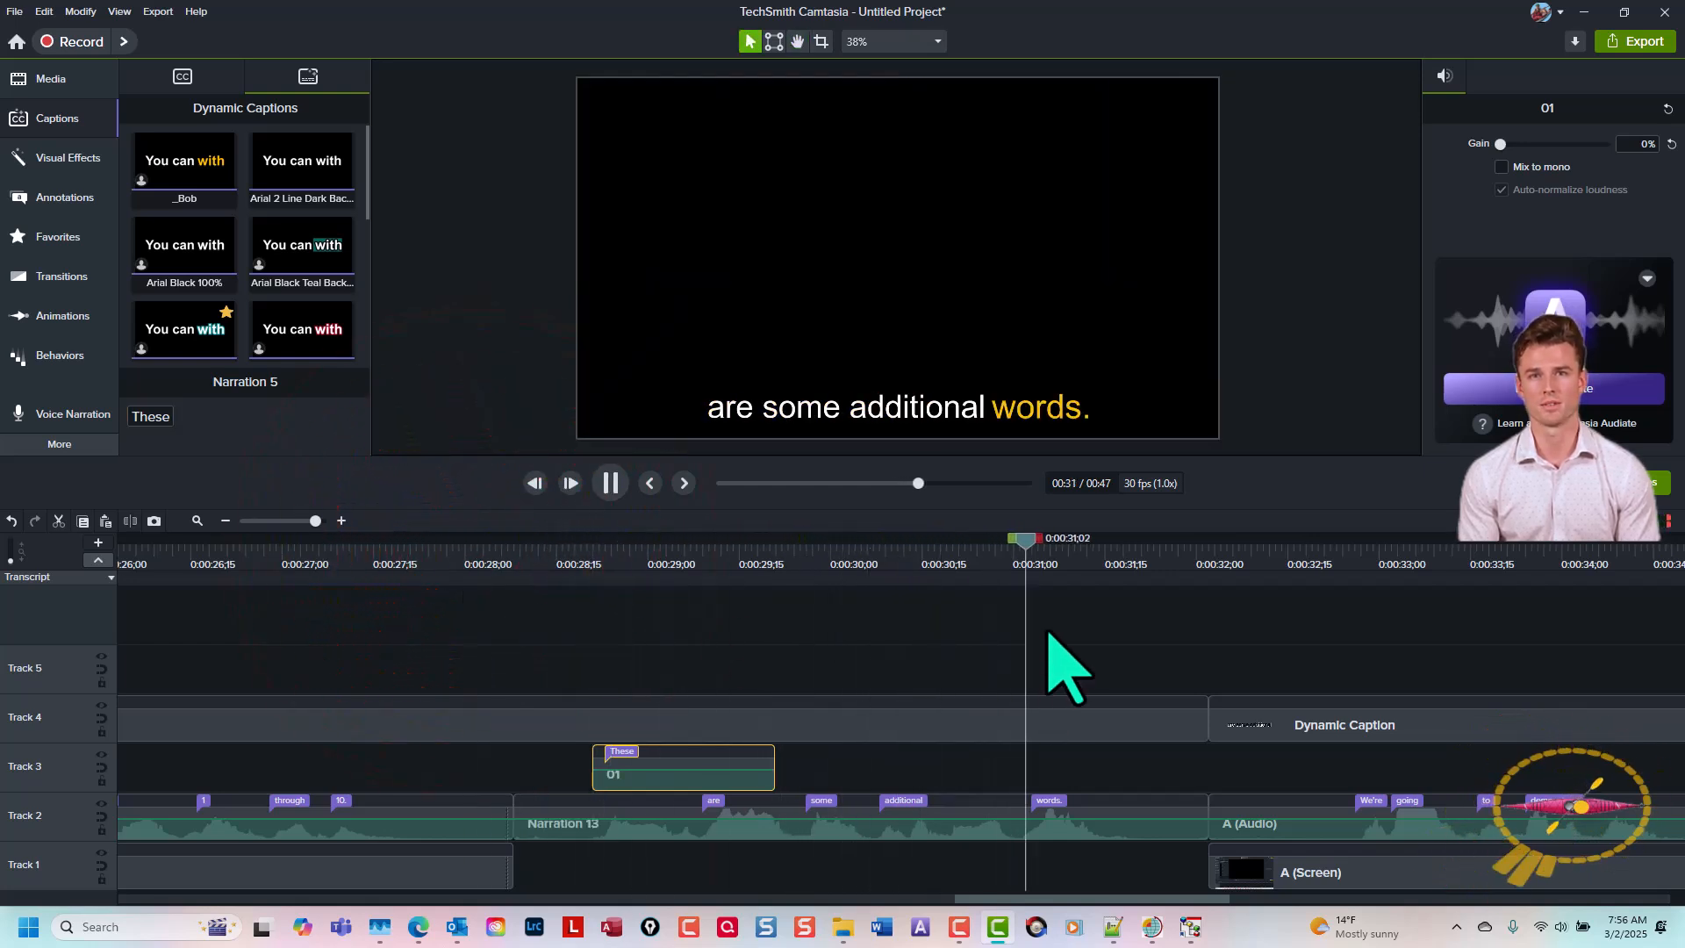
key("space")
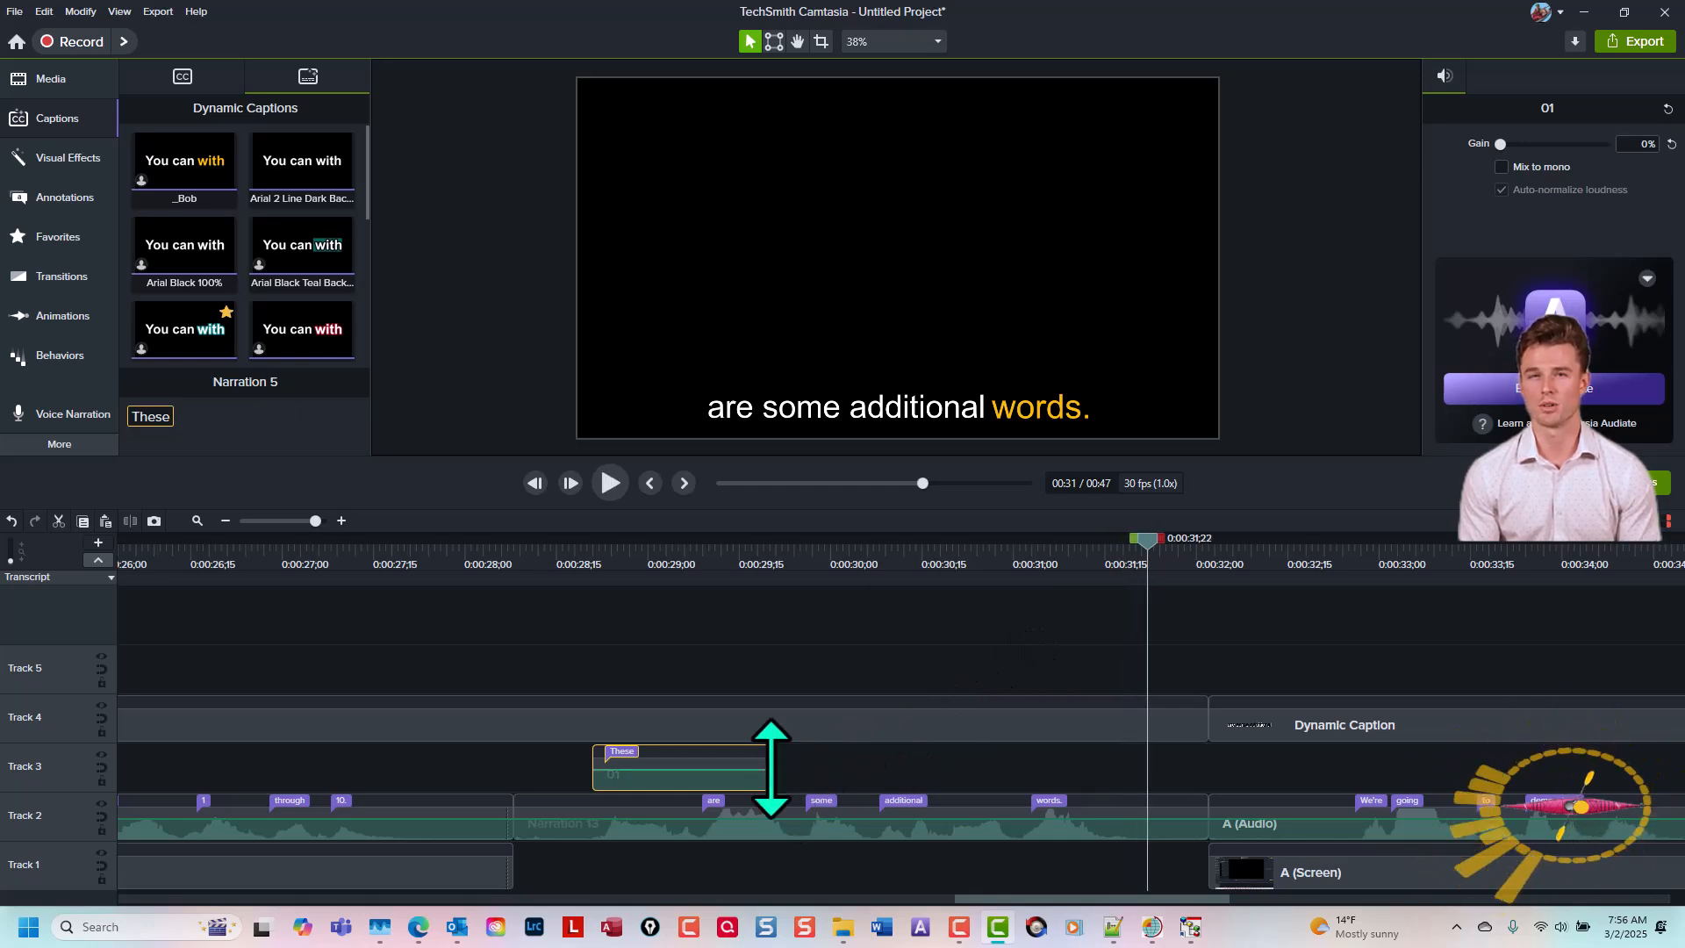
Step: Trim the end of the 01 clip to just before the narration's word "are", at about 0:00:29;09, and check the playback
left_click_drag(773, 774, 703, 780)
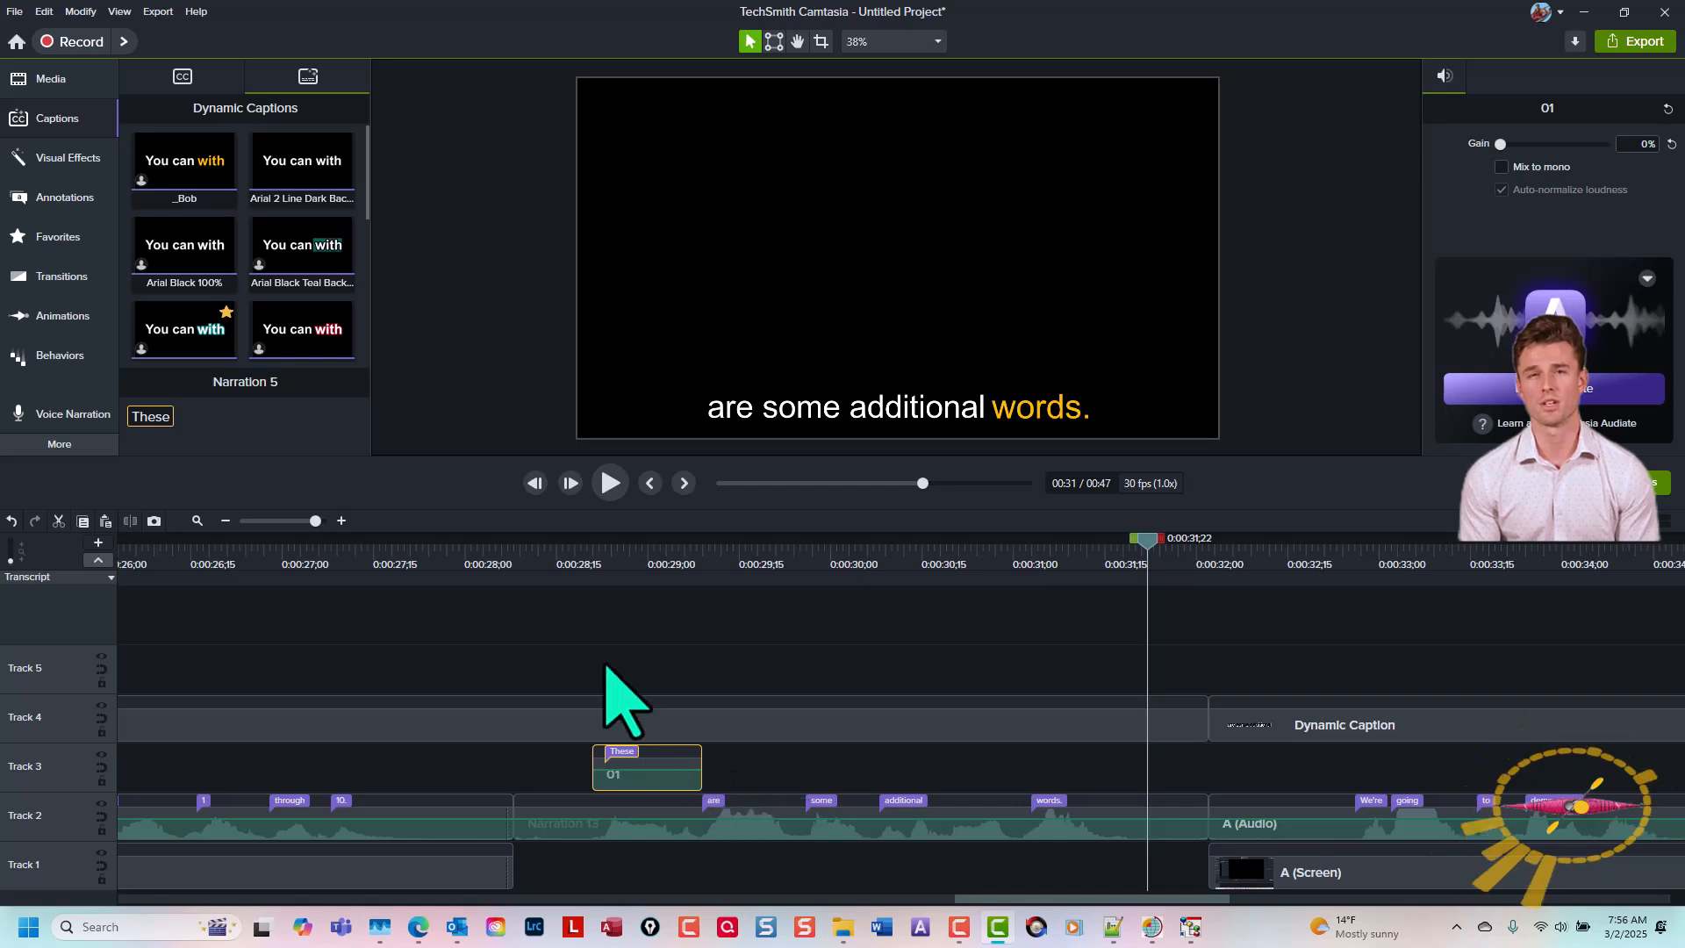
left_click(531, 550)
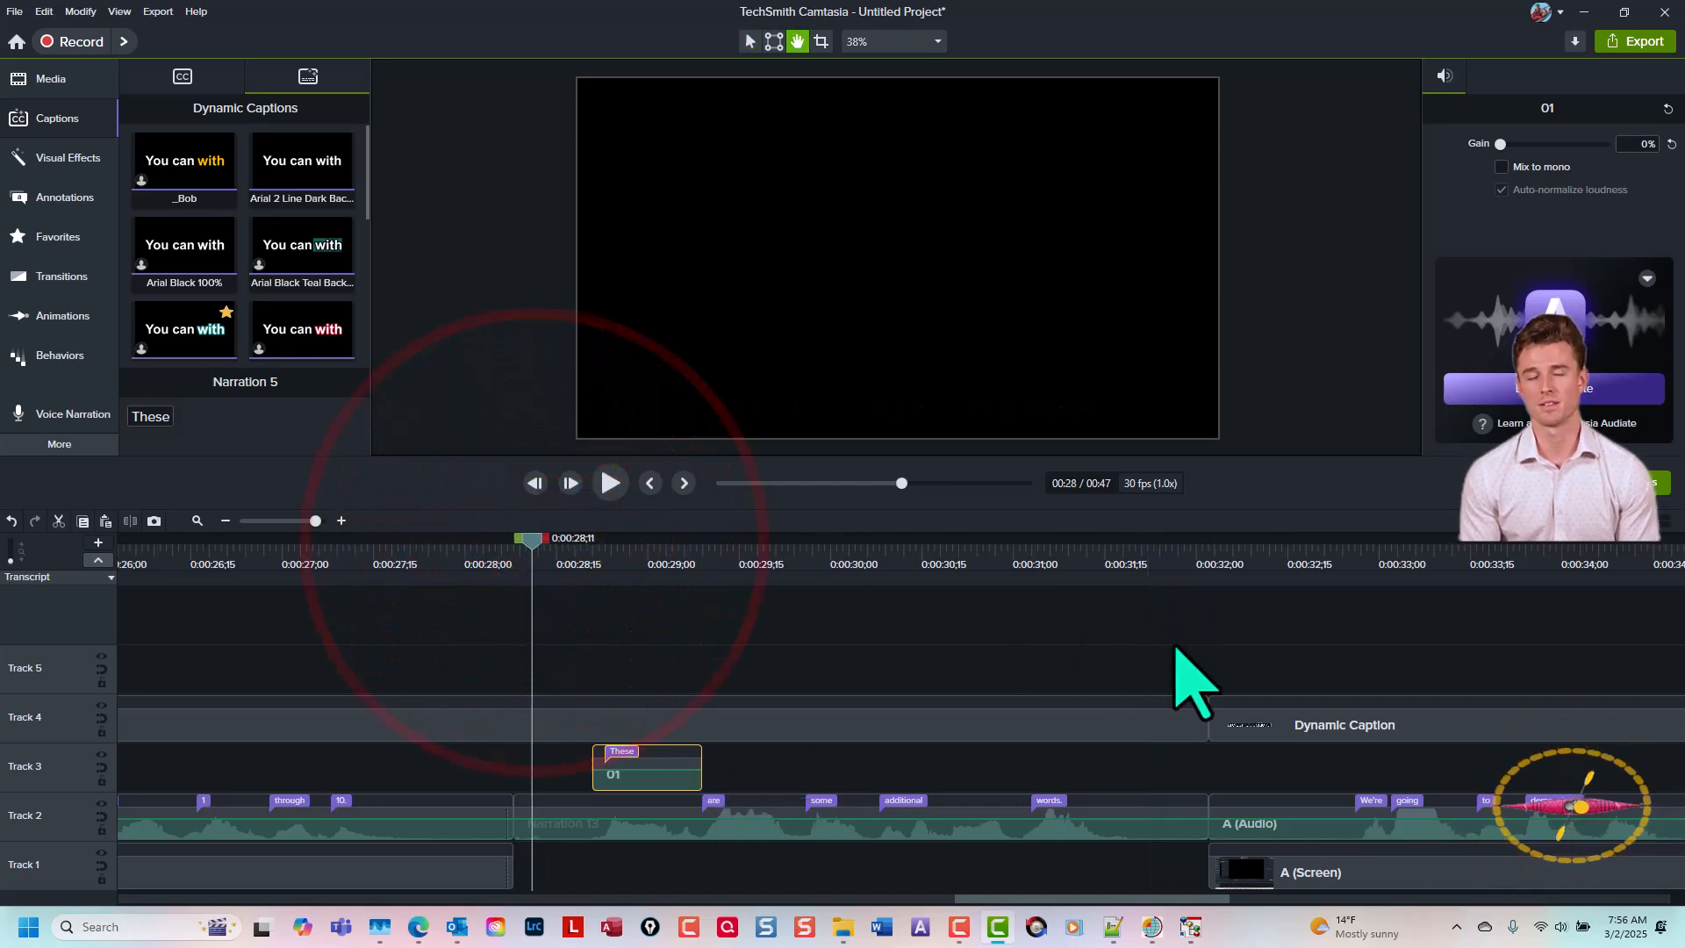
key("space")
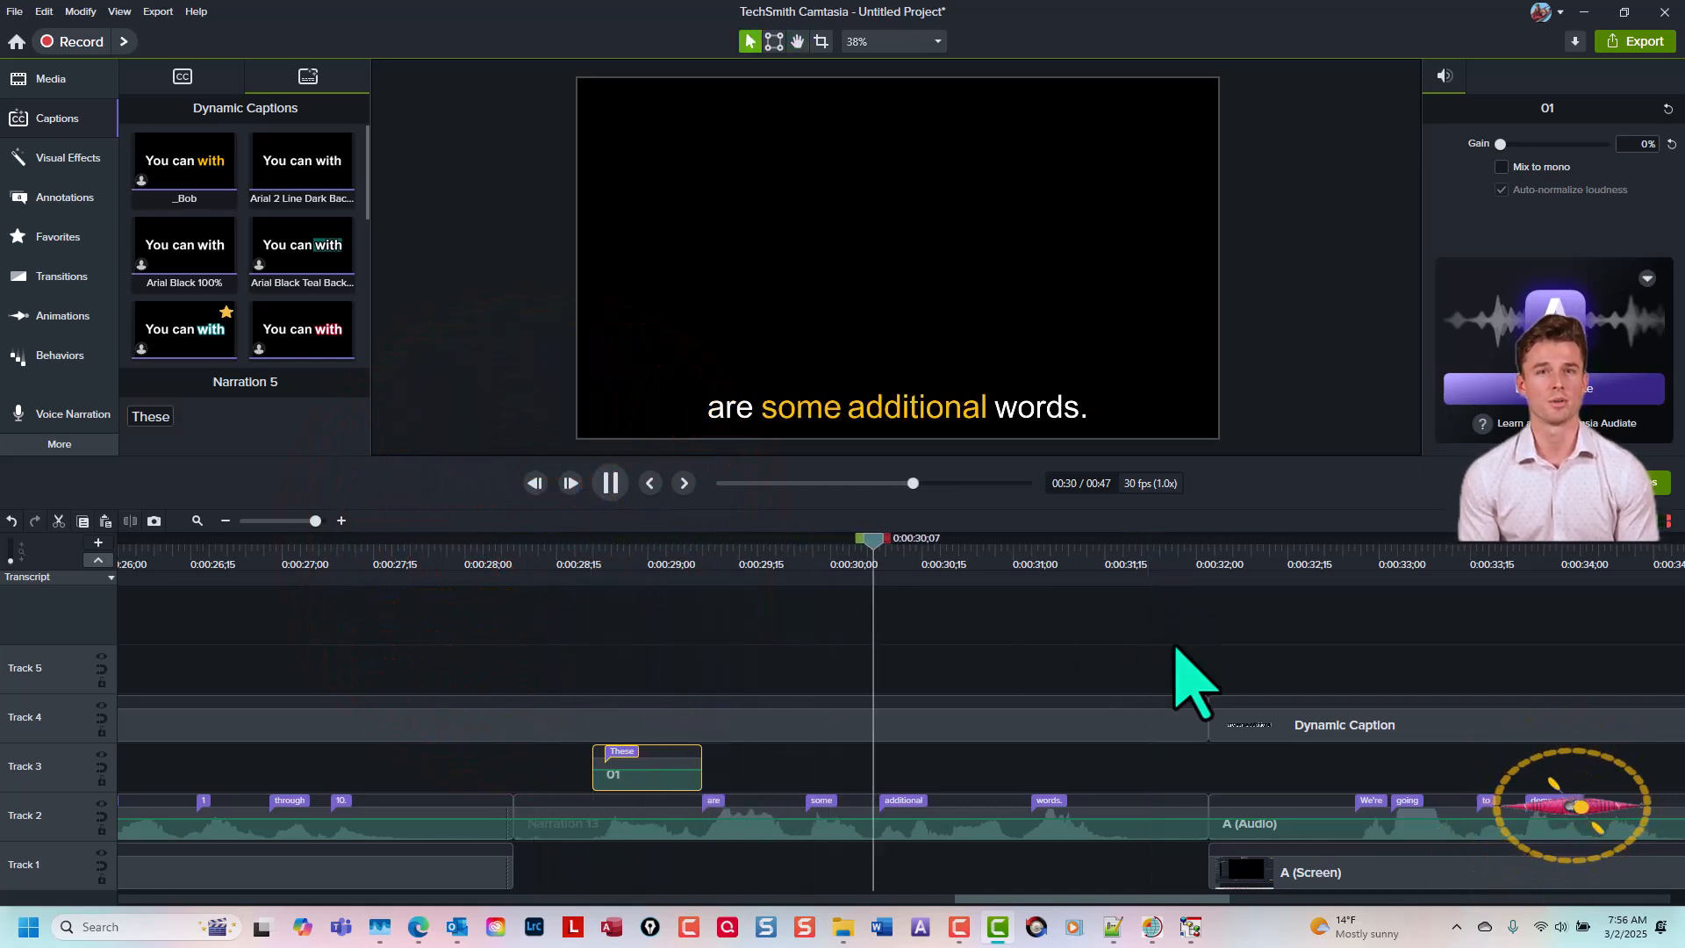
key("space")
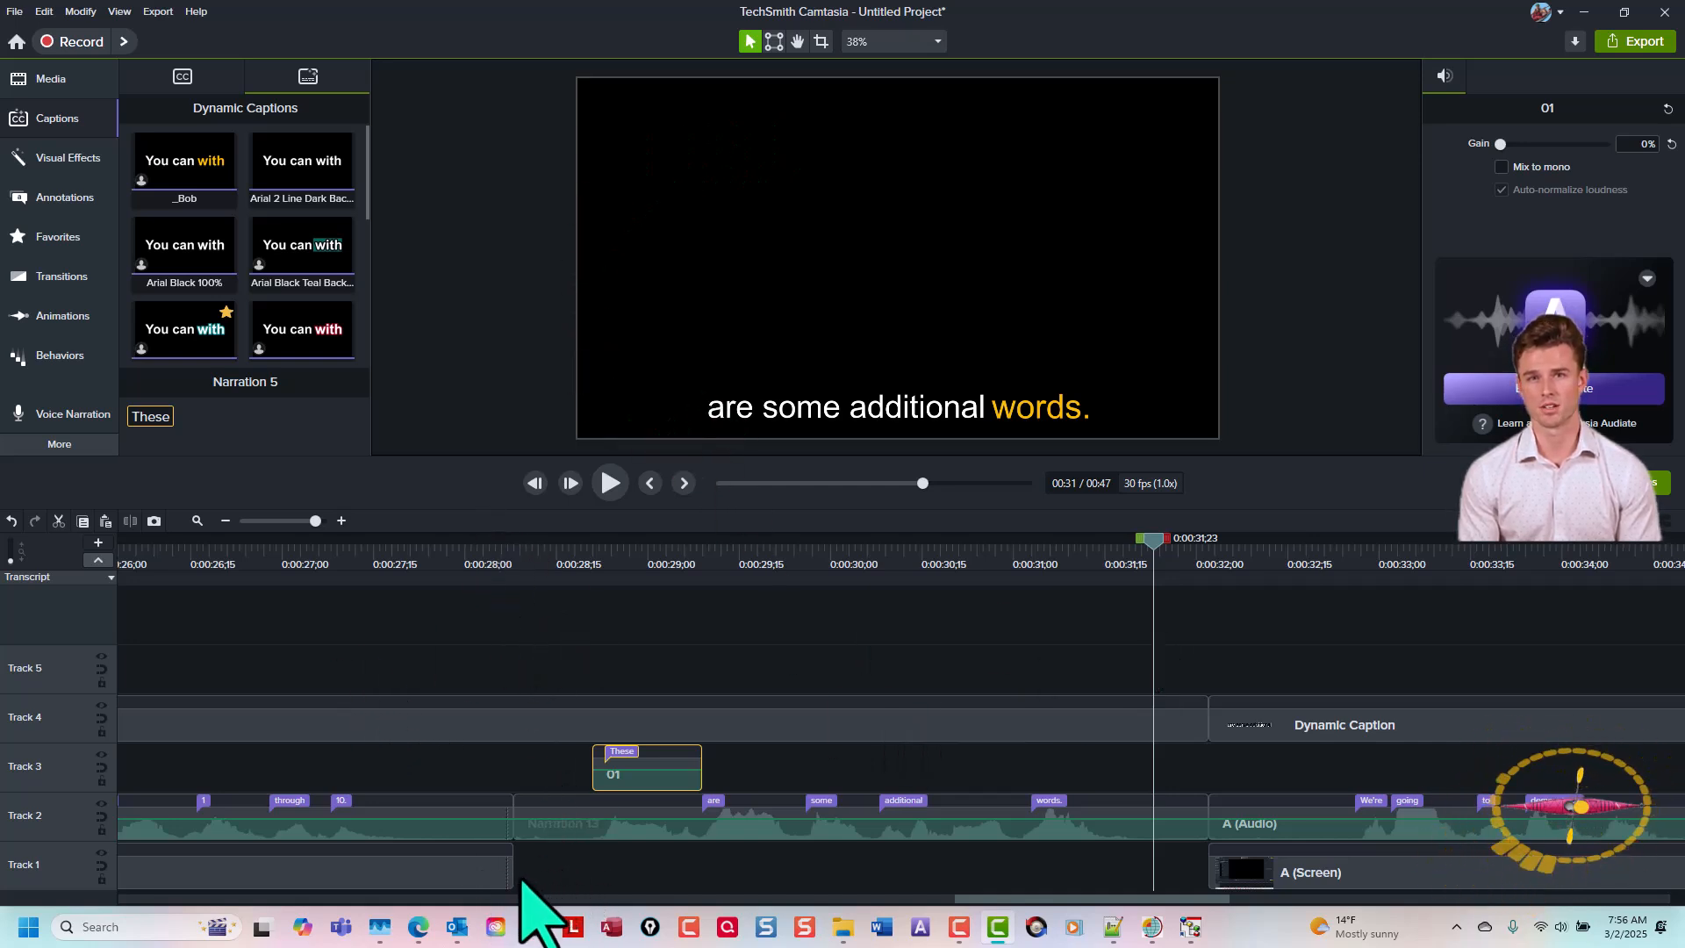
Step: Hide Track 2 and add the frame at 0:00:28;07 to the timeline as a still image without captions
left_click_drag(1153, 541, 518, 541)
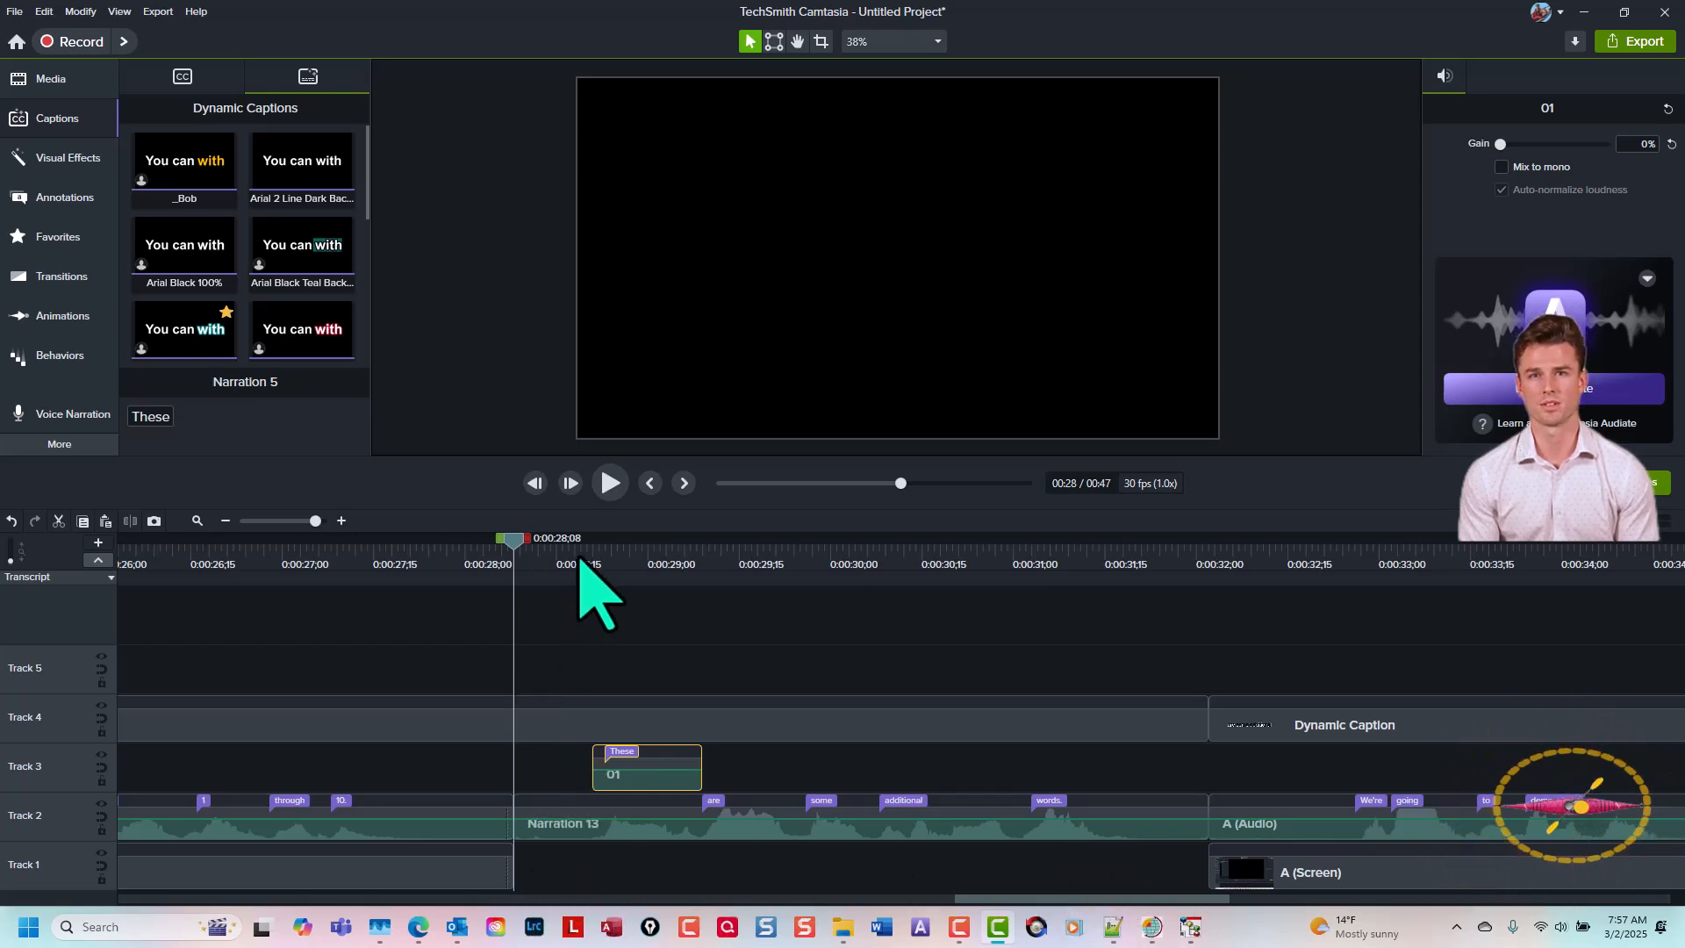
key("comma")
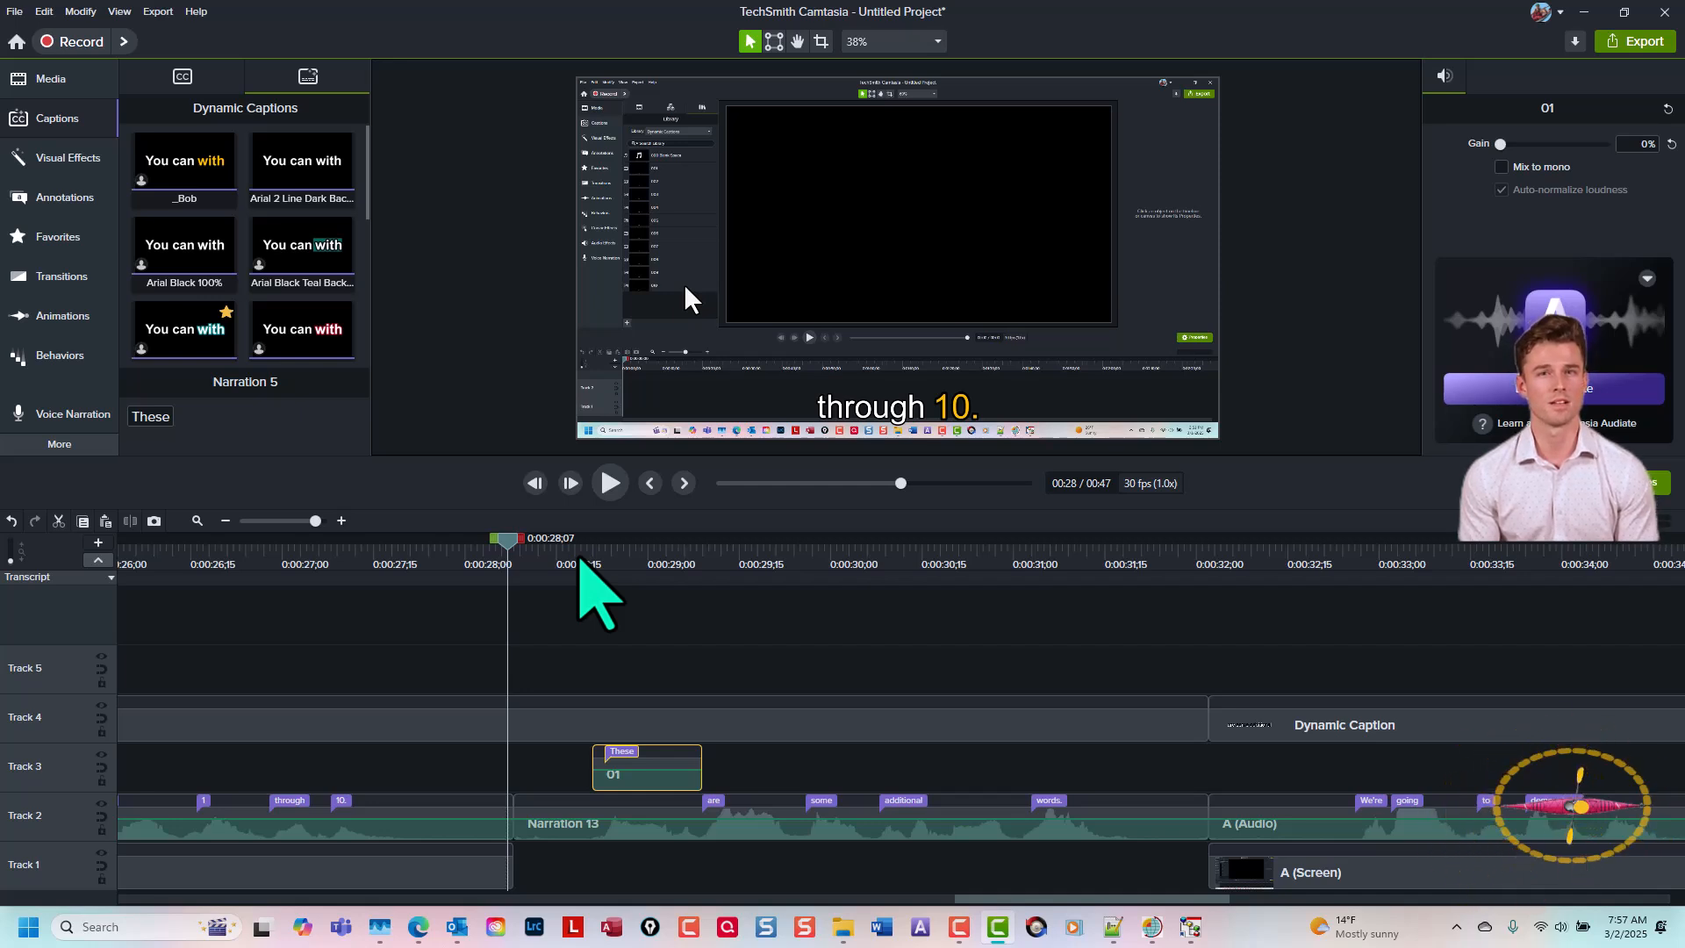
key("ctrl+d")
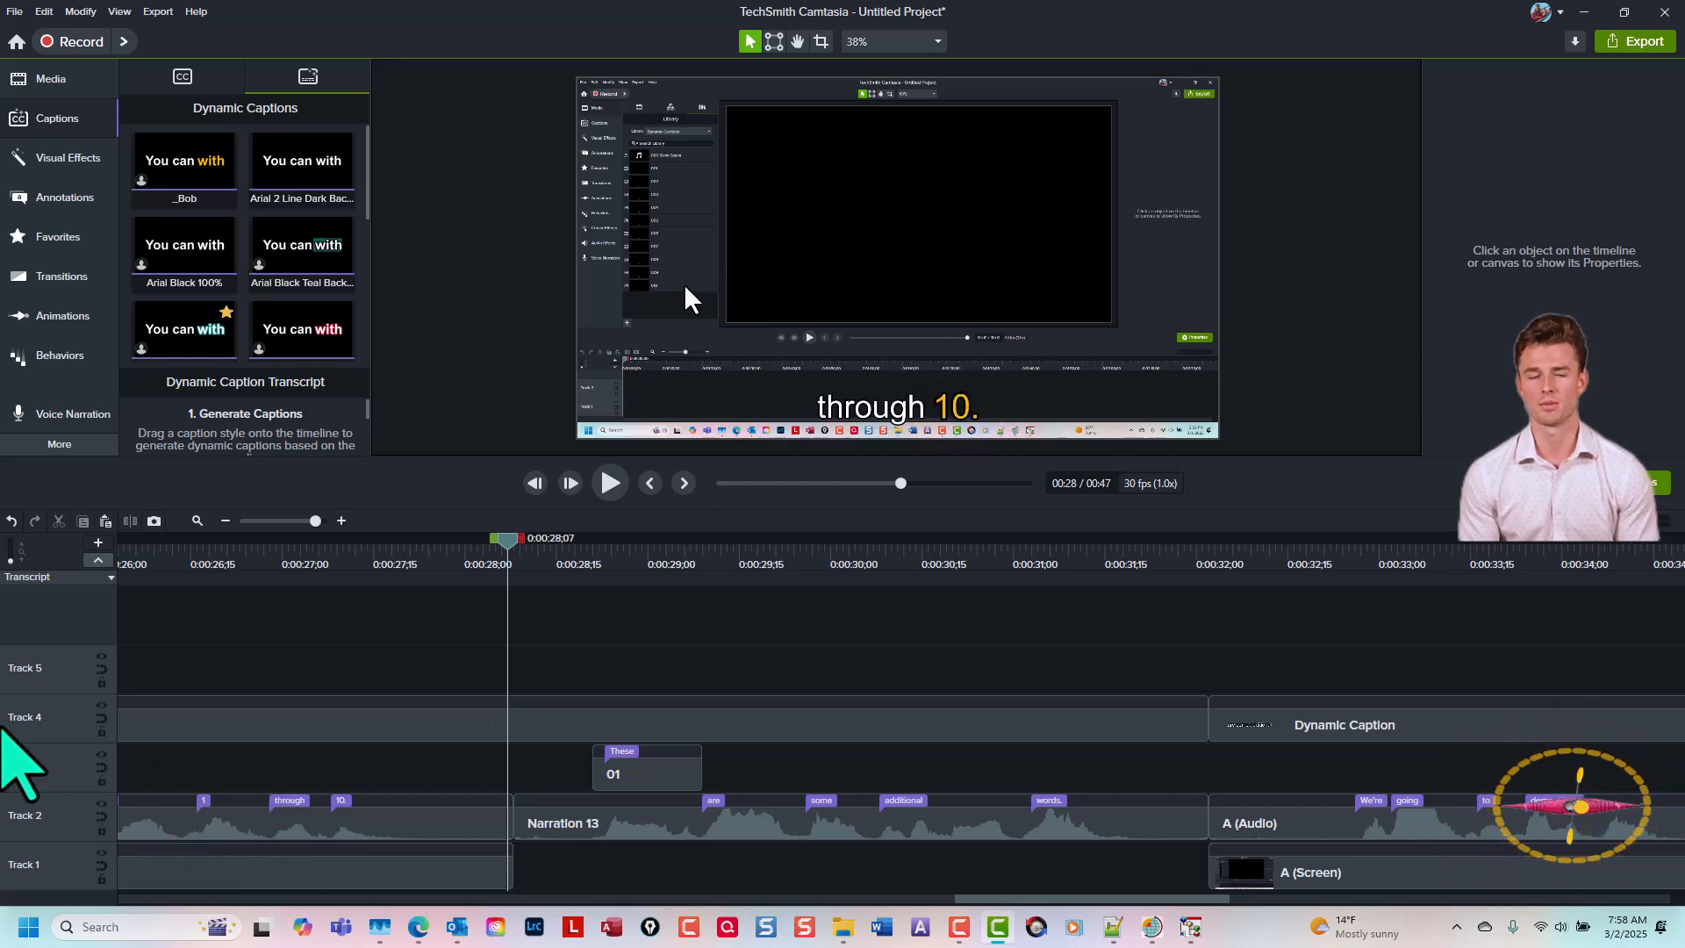
left_click(101, 803)
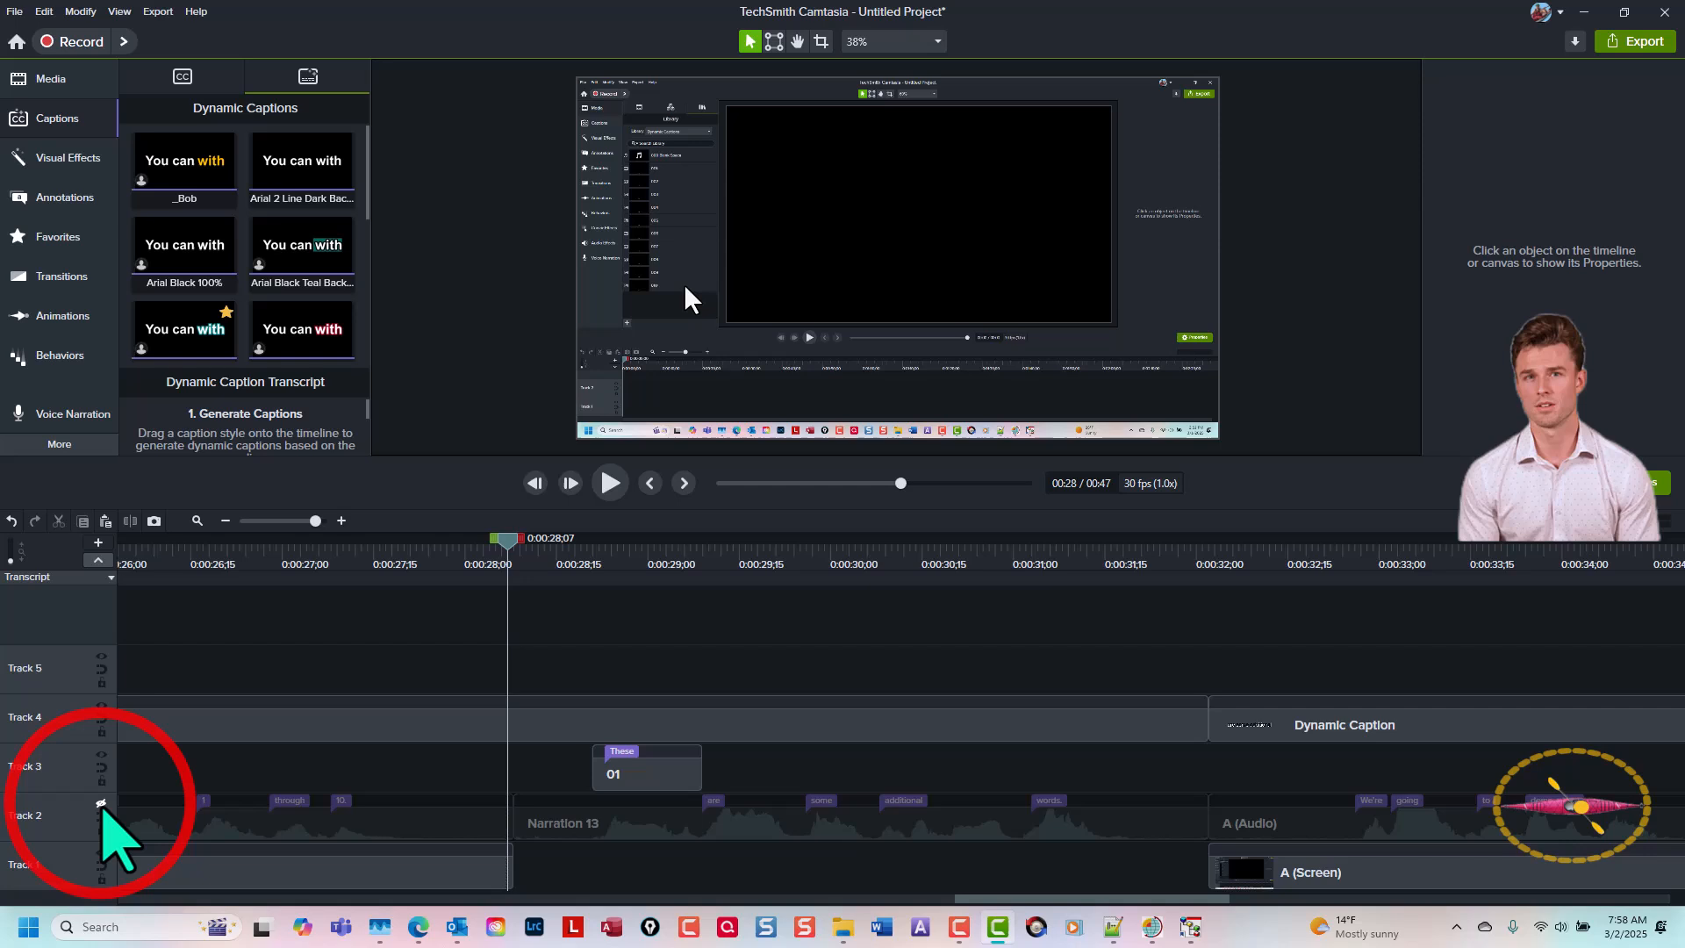
right_click(517, 542)
left_click(570, 639)
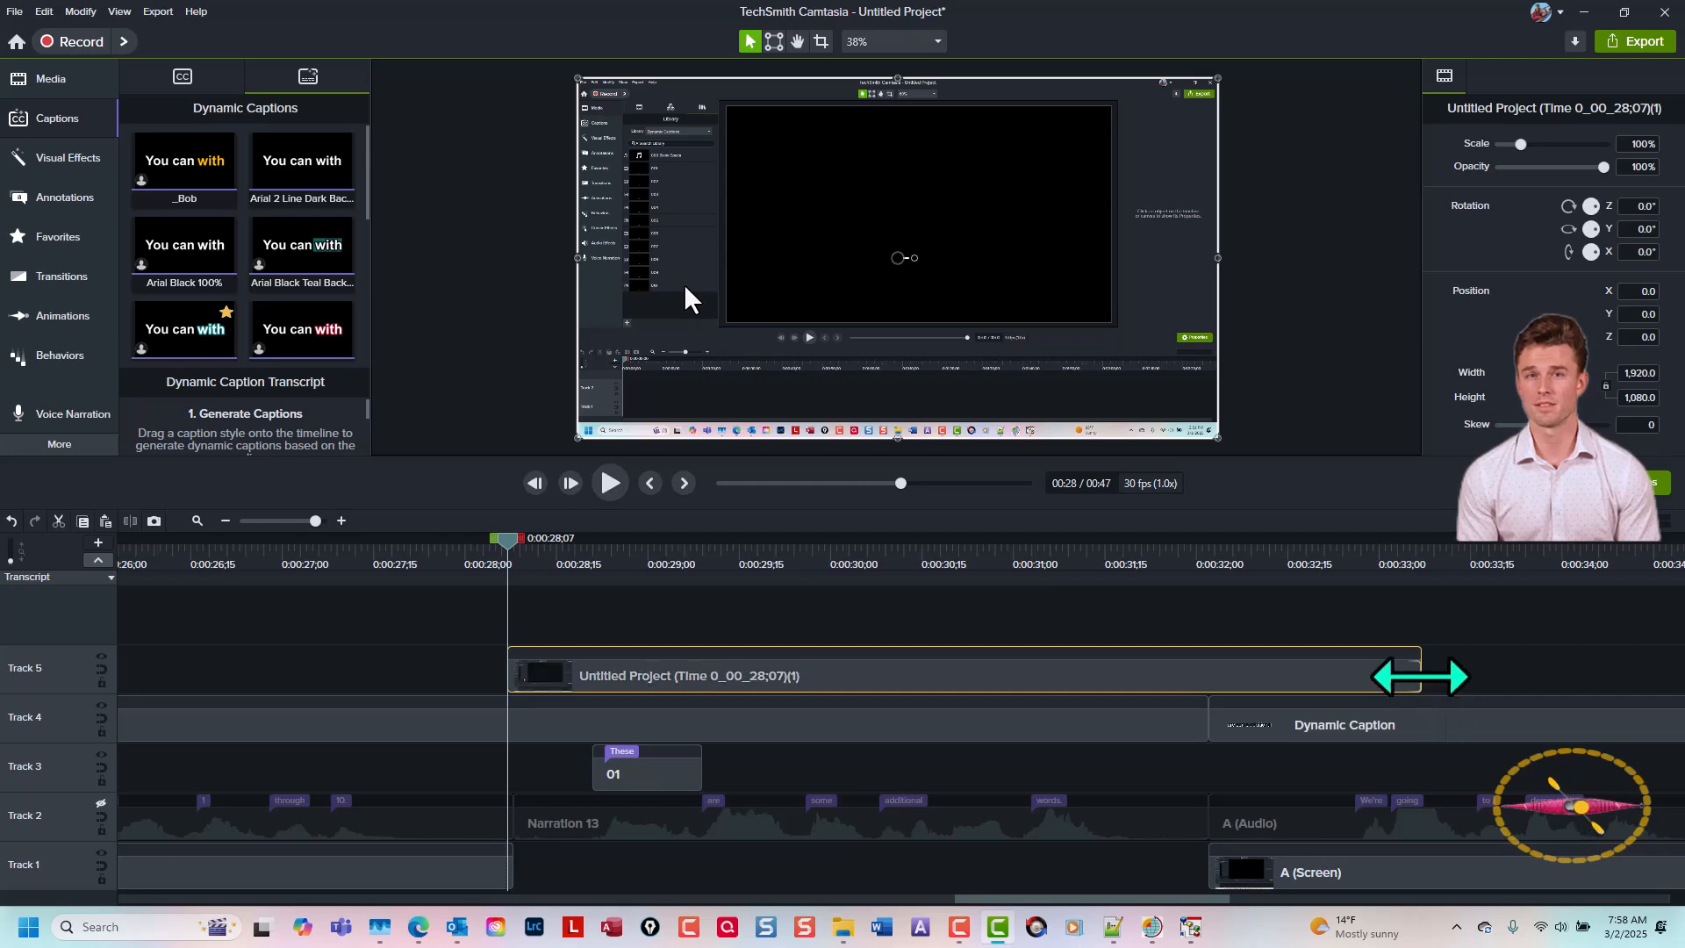
Step: Move the still image into the Track 1 gap below Narration 13 and fit it exactly between the two screen clips
left_click_drag(1420, 677, 841, 676)
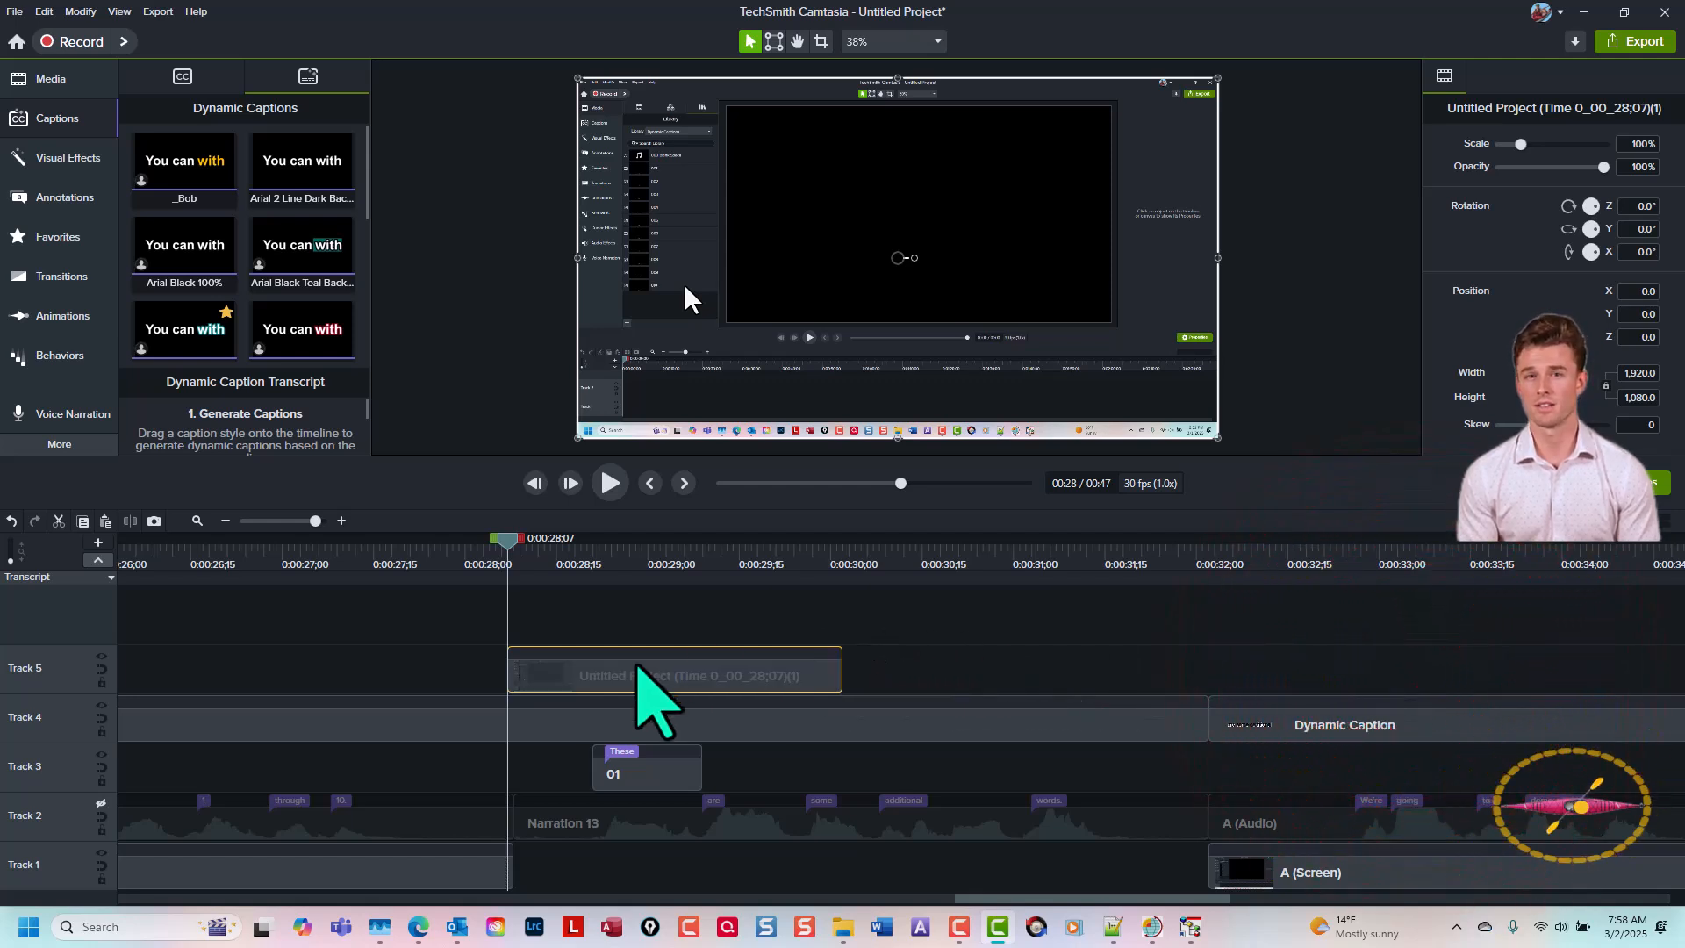
left_click_drag(638, 667, 603, 885)
left_click_drag(846, 866, 1209, 871)
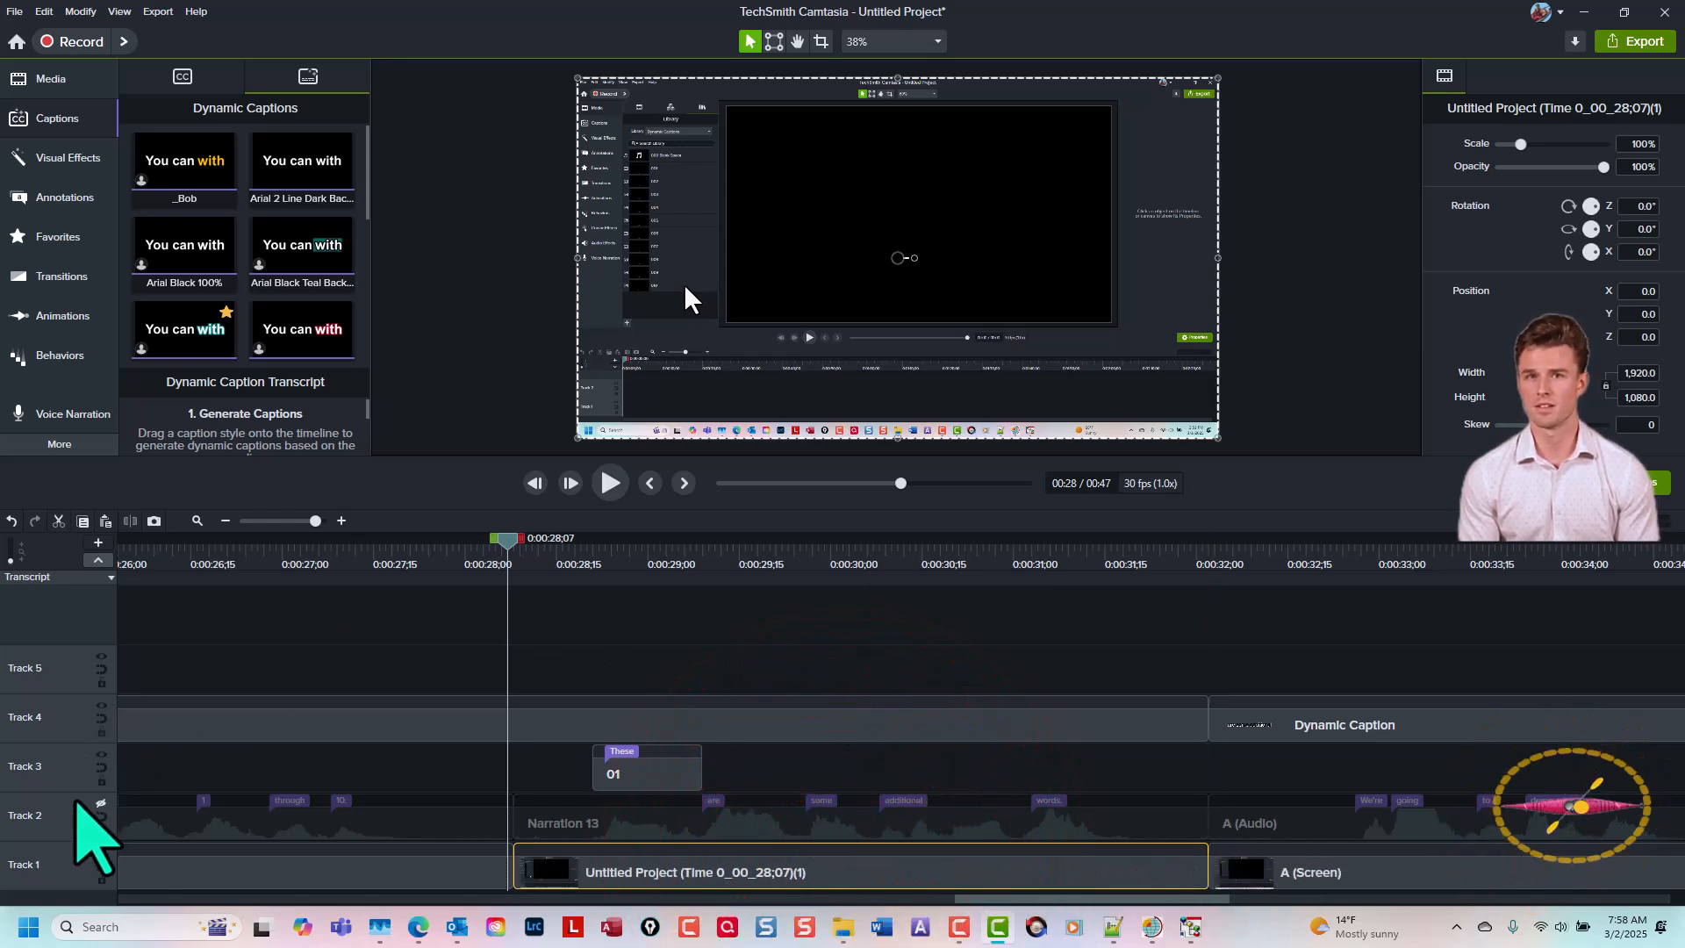
Step: Show Track 2 again and play the project from 0:00:27;27 to check the filled gap
left_click(101, 804)
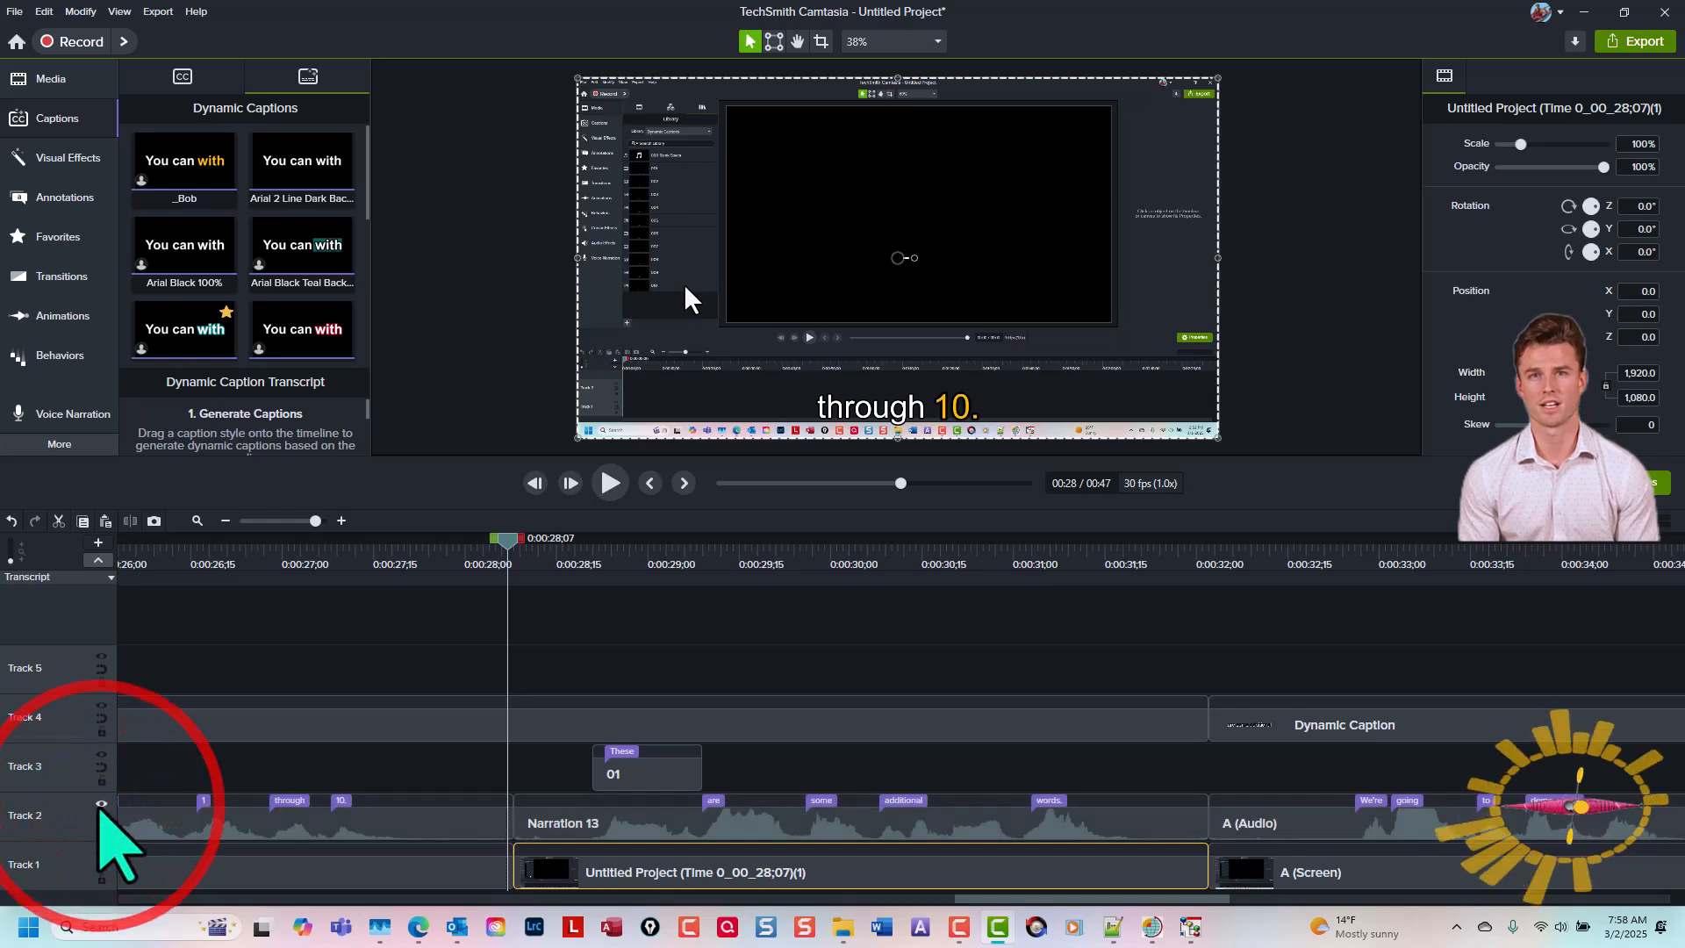
left_click(447, 553)
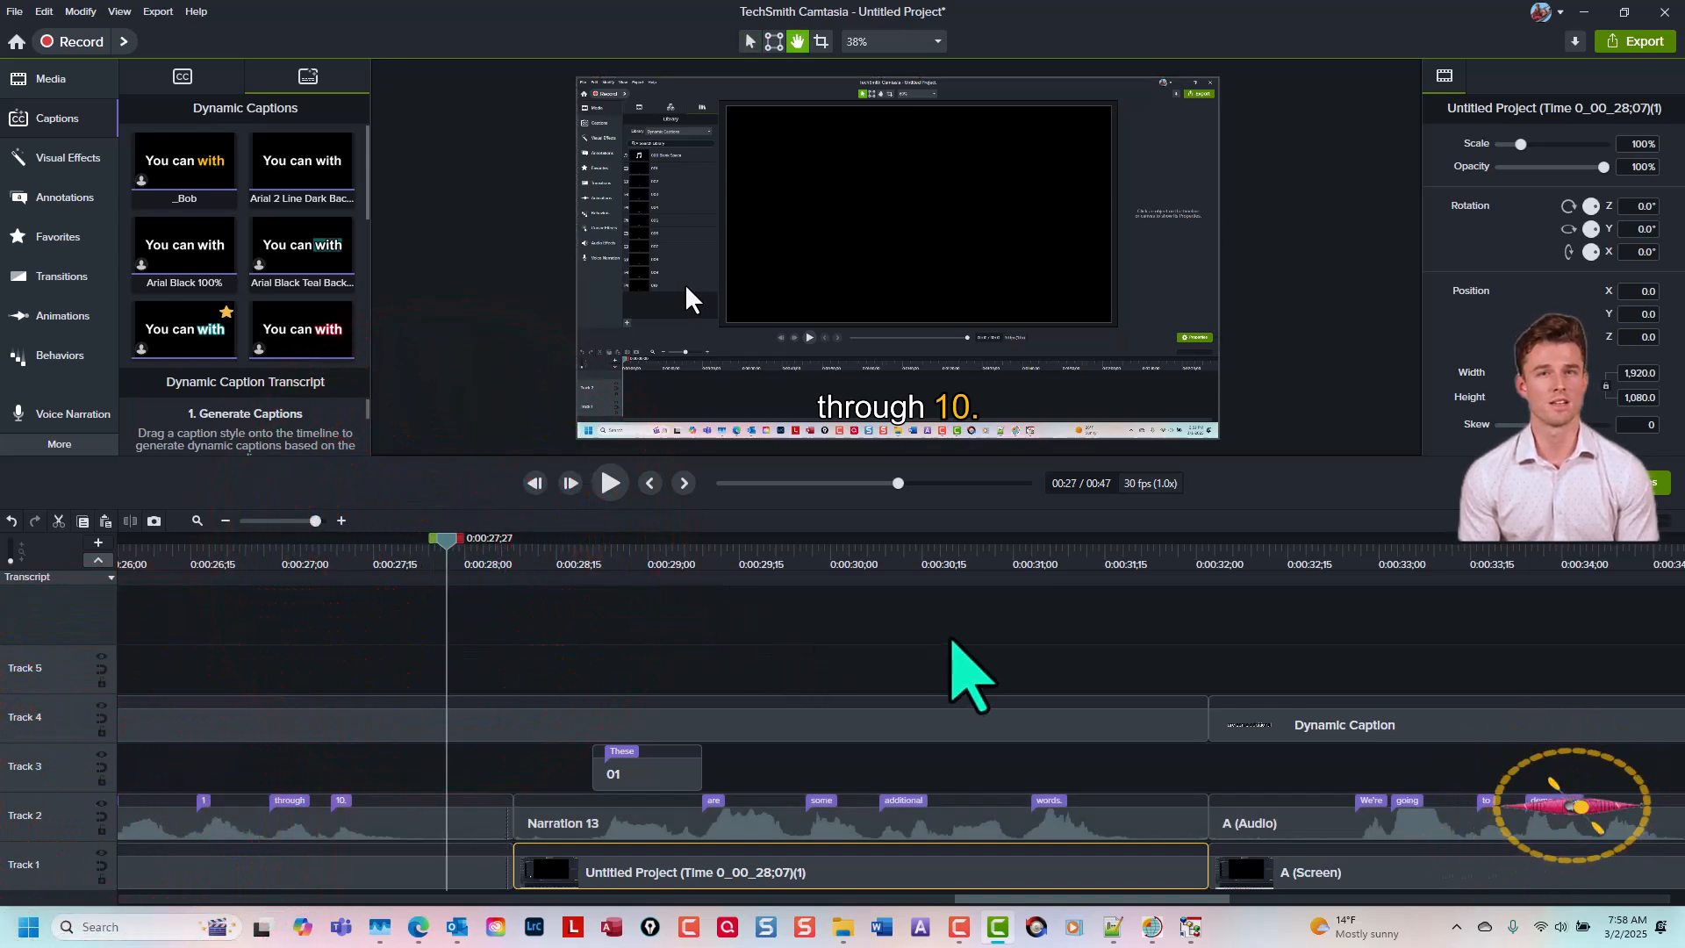
key("space")
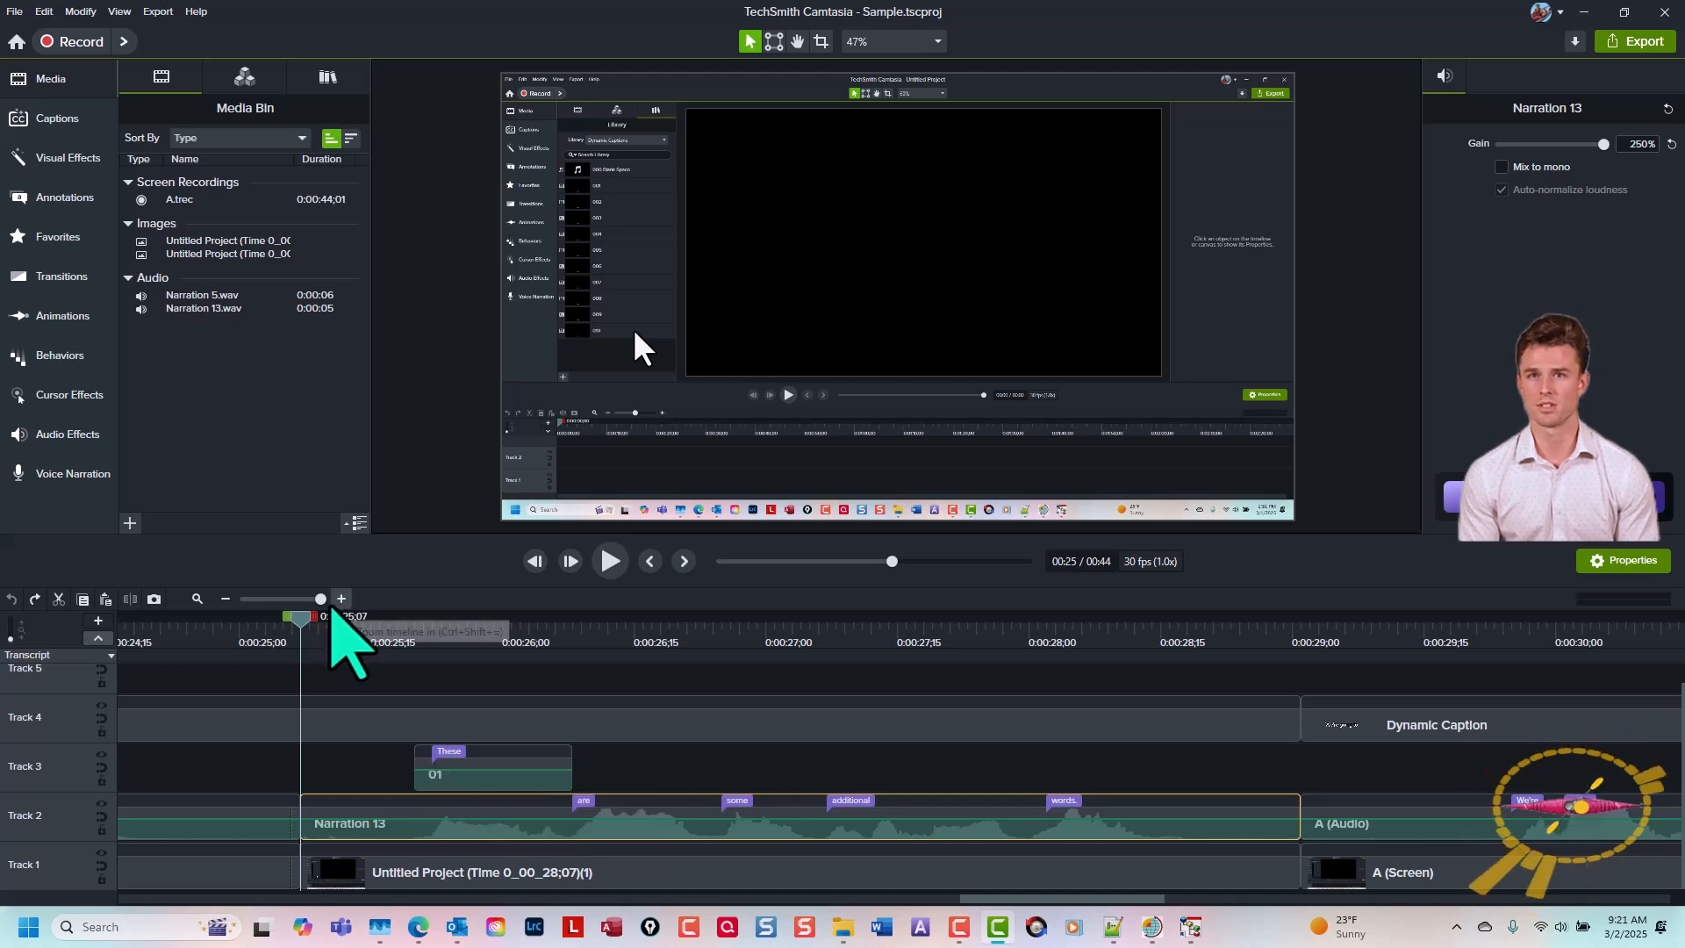
Step: Split the Narration 13 clip before the words "some", "additional" and "words", at 0:00:26;24, 0:00:27;05 and 0:00:28;00
left_click_drag(301, 618, 670, 794)
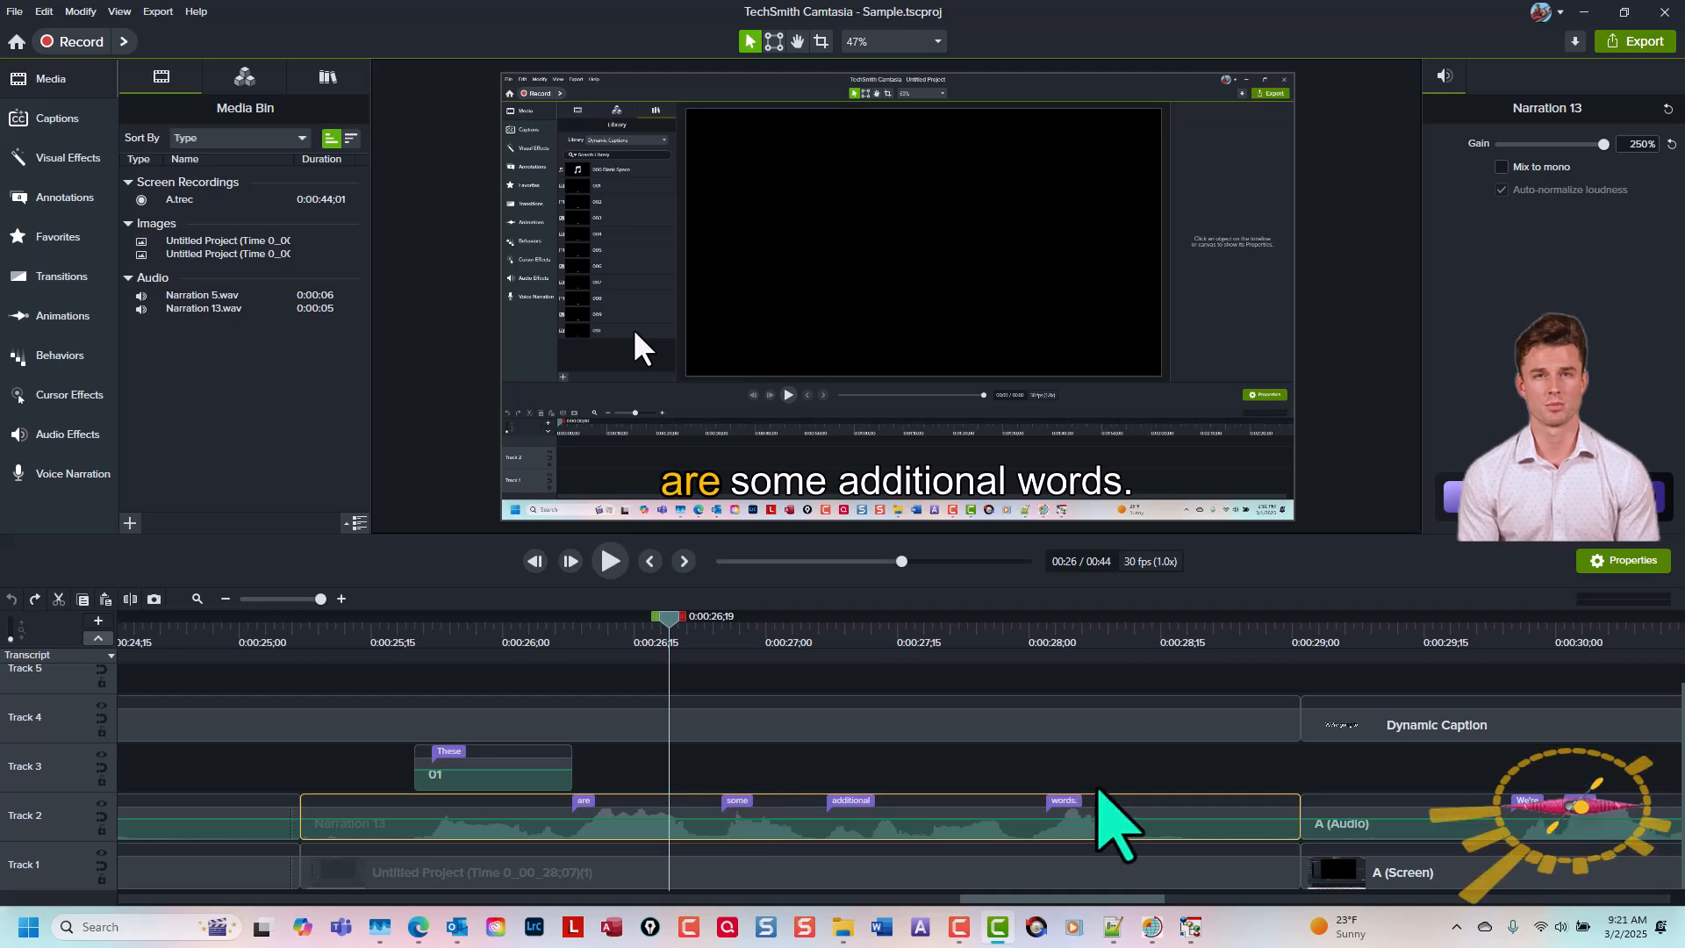
left_click_drag(671, 617, 718, 639)
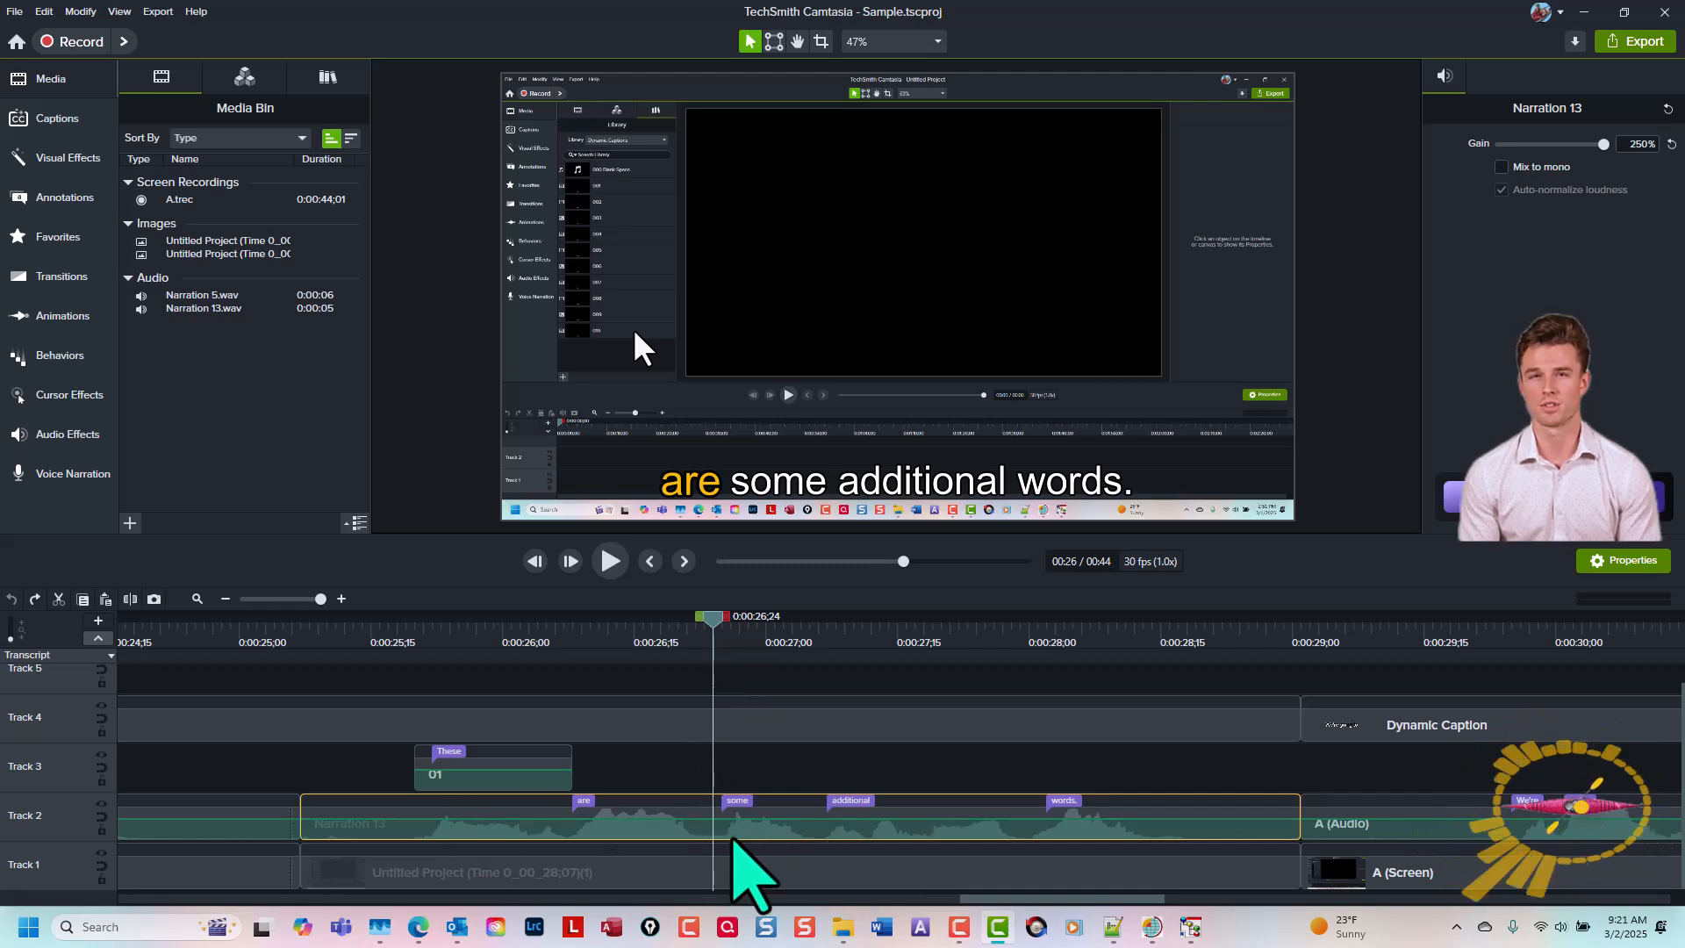
left_click(720, 828)
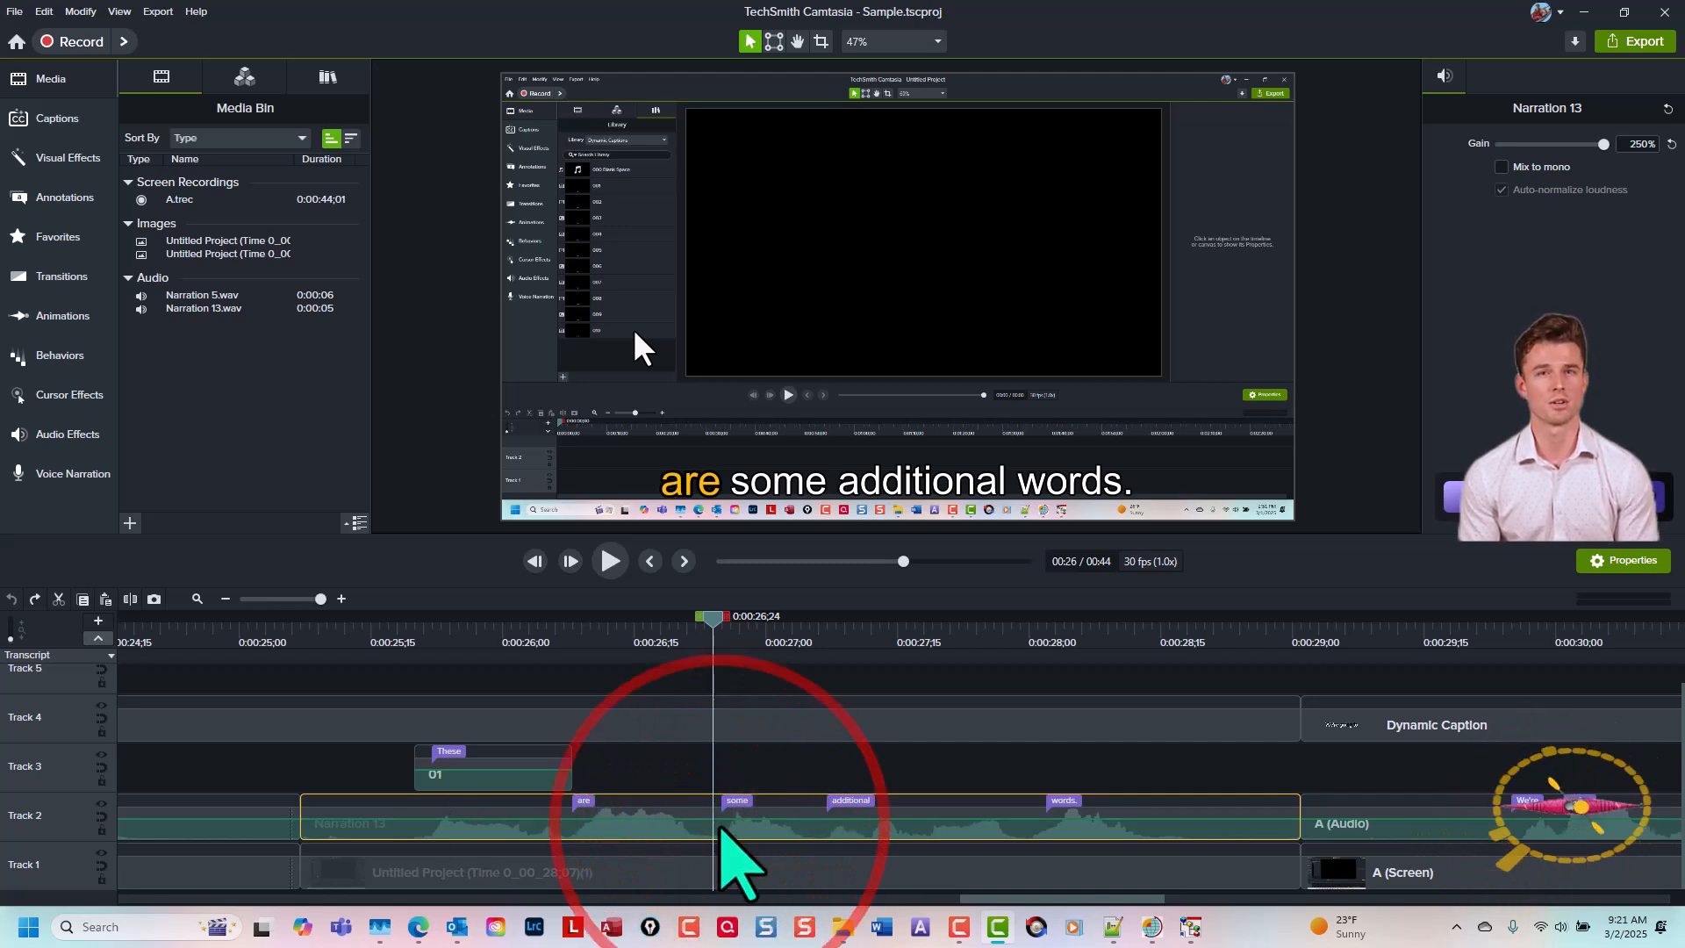
key("s")
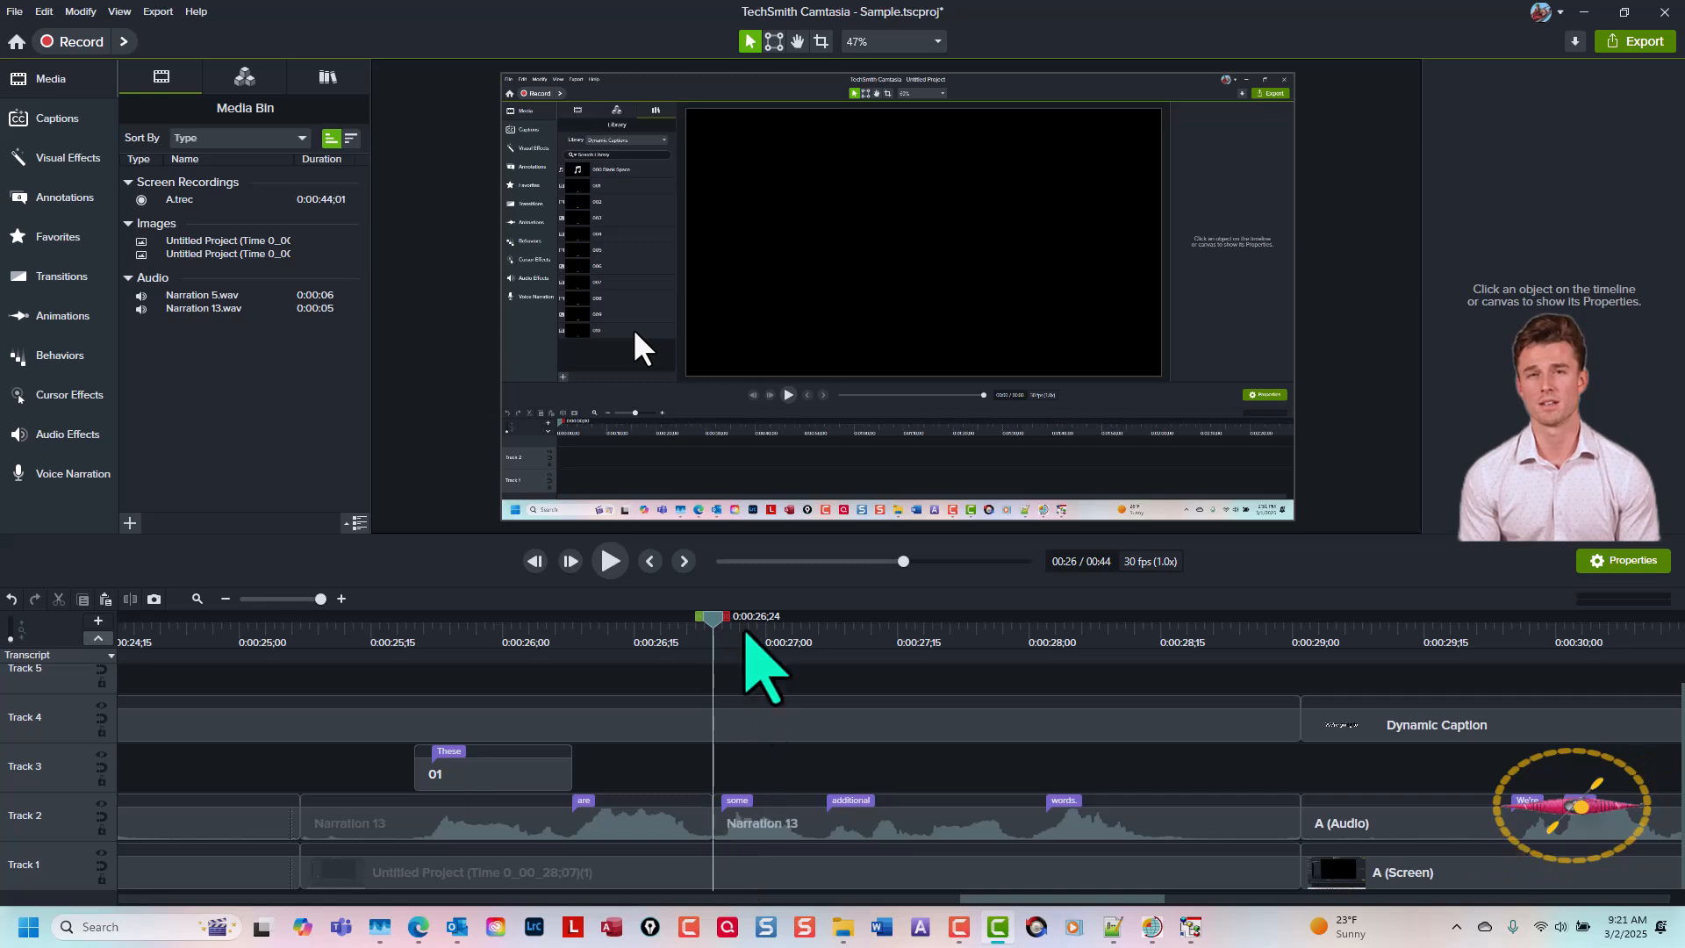
left_click_drag(711, 618, 804, 651)
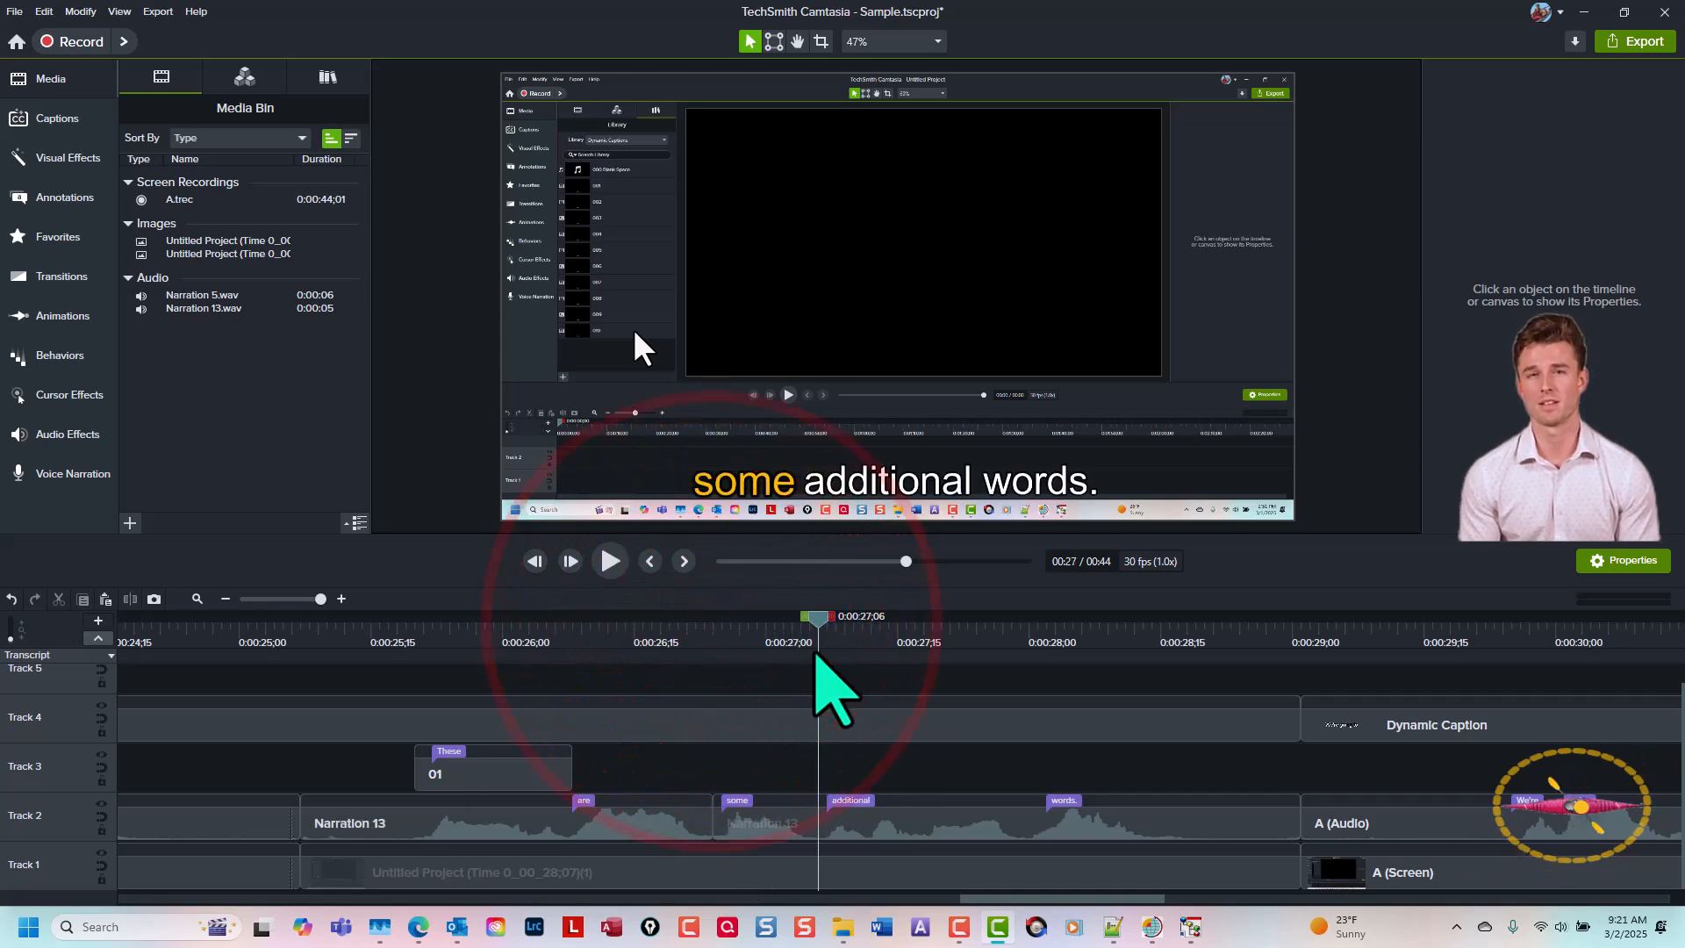
left_click(898, 823)
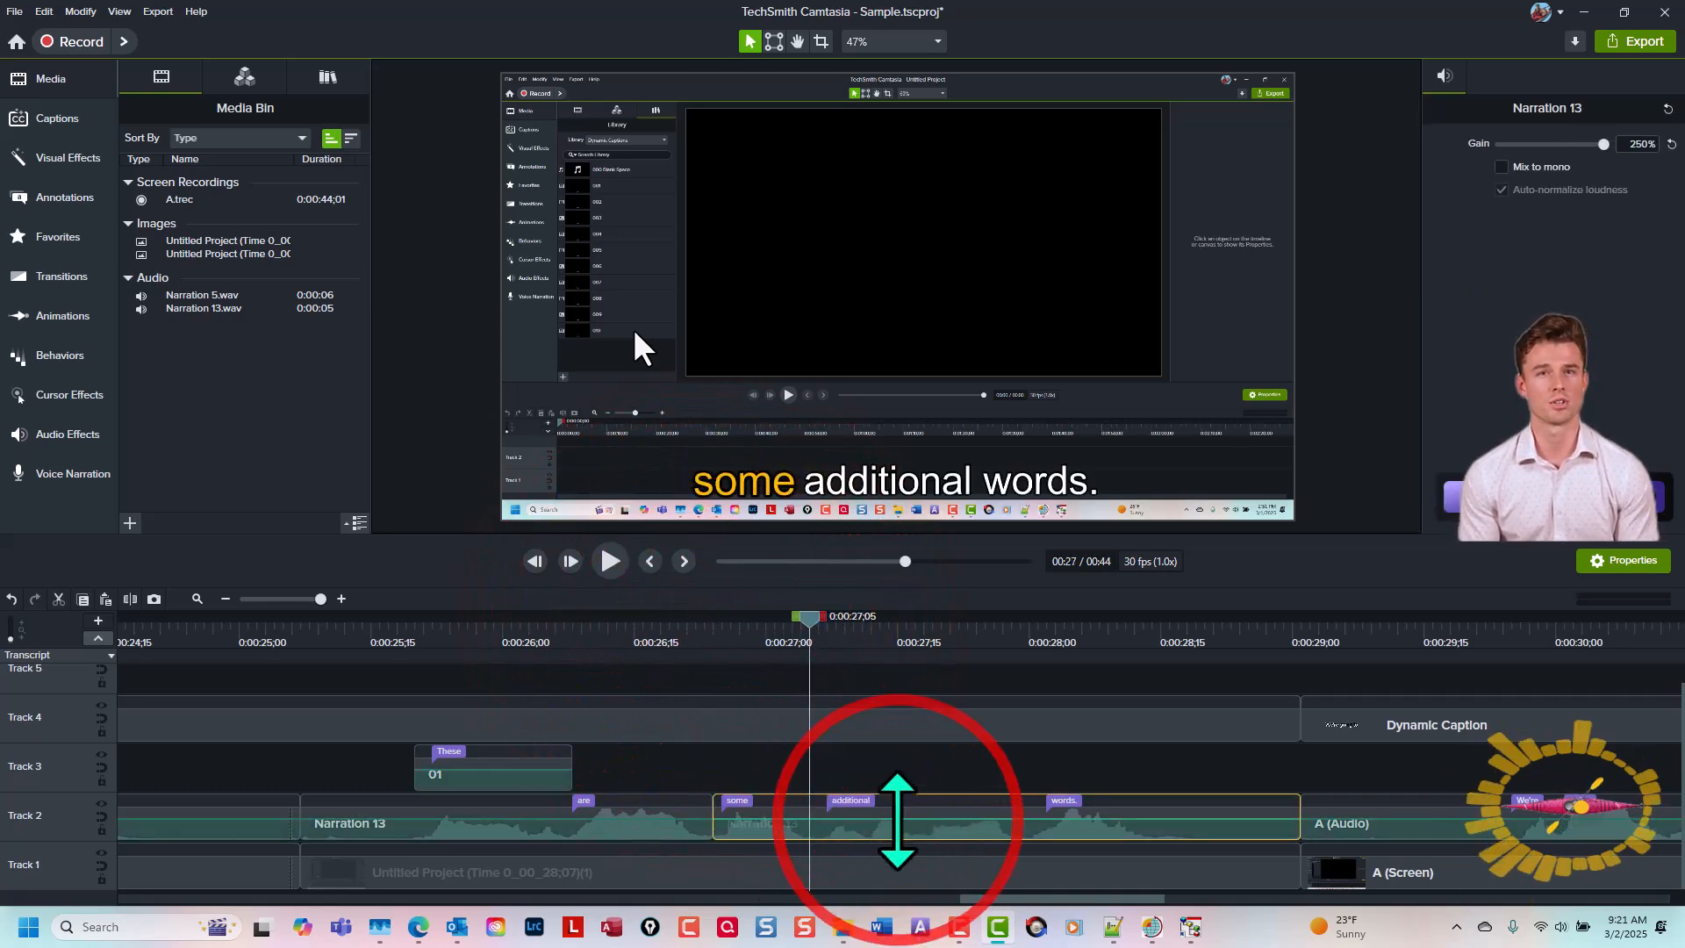
key("s")
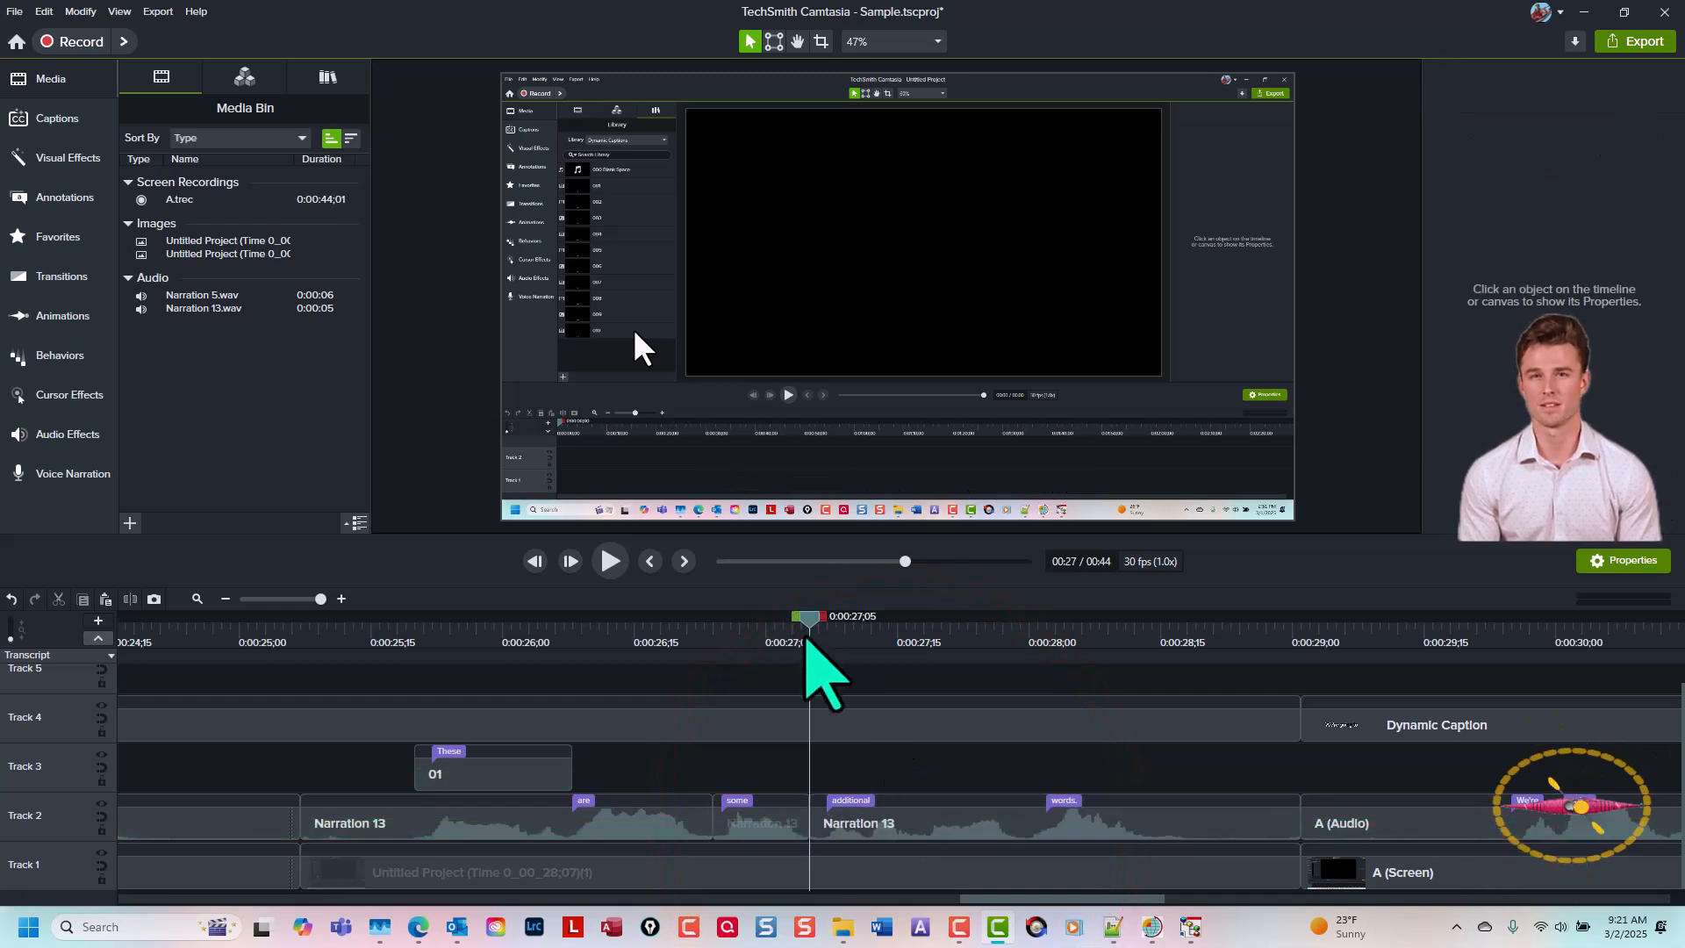
left_click_drag(809, 640, 1030, 678)
left_click(1156, 816)
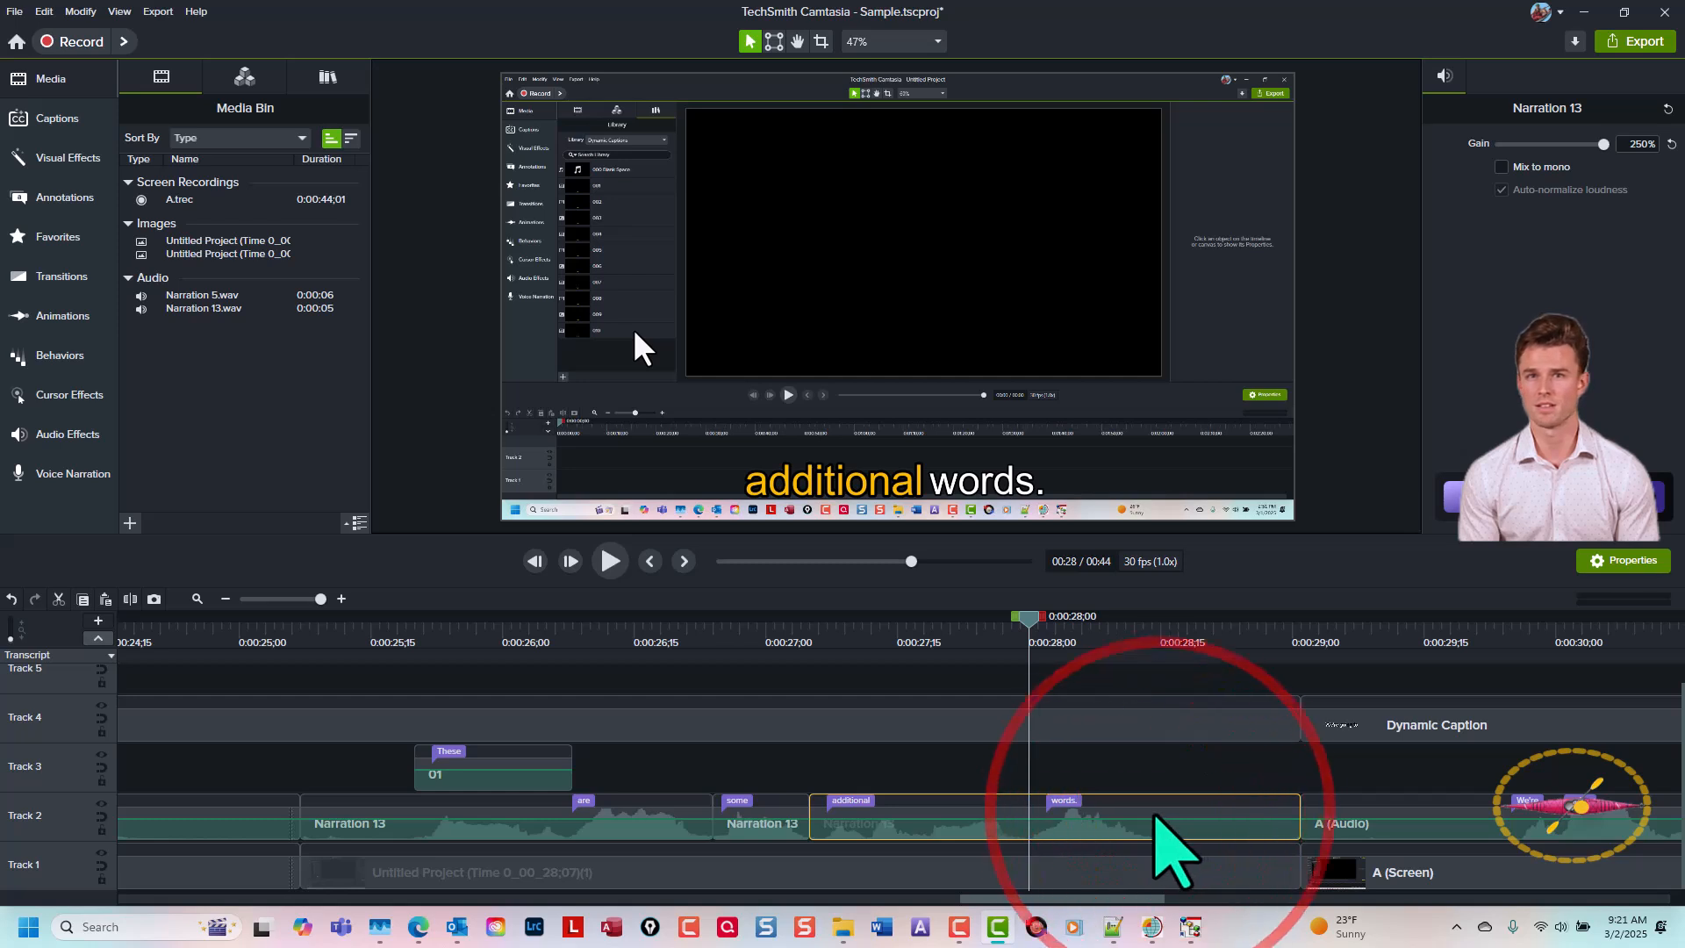
key("s")
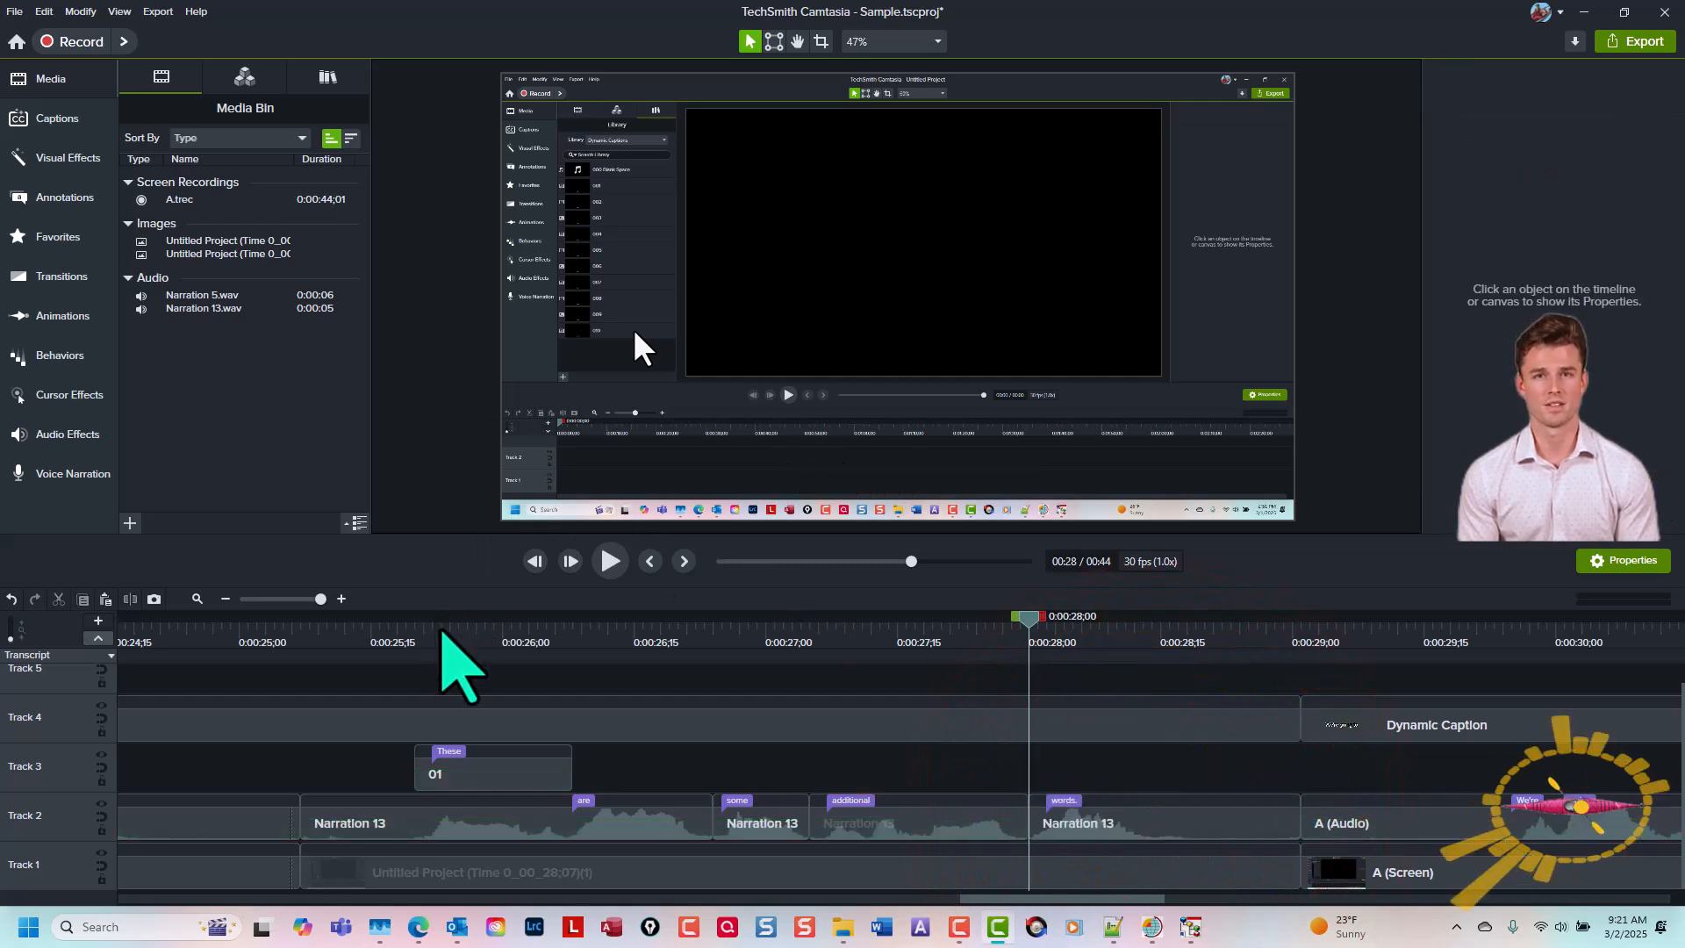
Step: Scrub through the split narration to 0:00:28;05 to examine its captions, and undo the Narration 13 splits
left_click(443, 632)
left_click_drag(443, 633, 1075, 745)
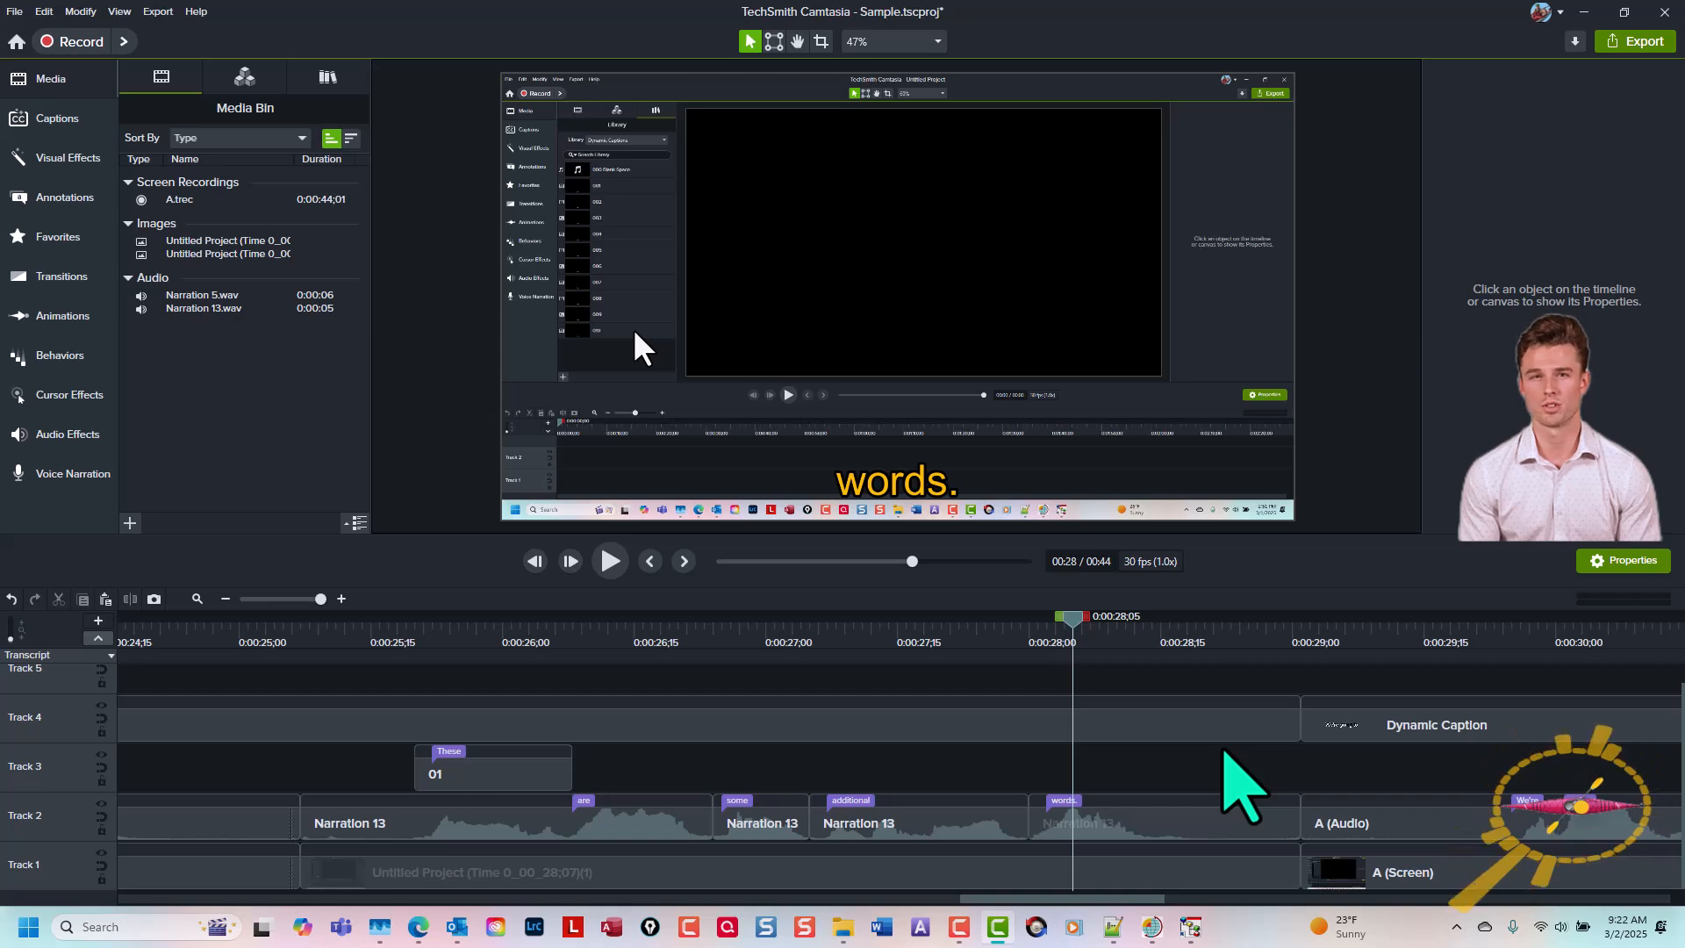
left_click(1227, 794)
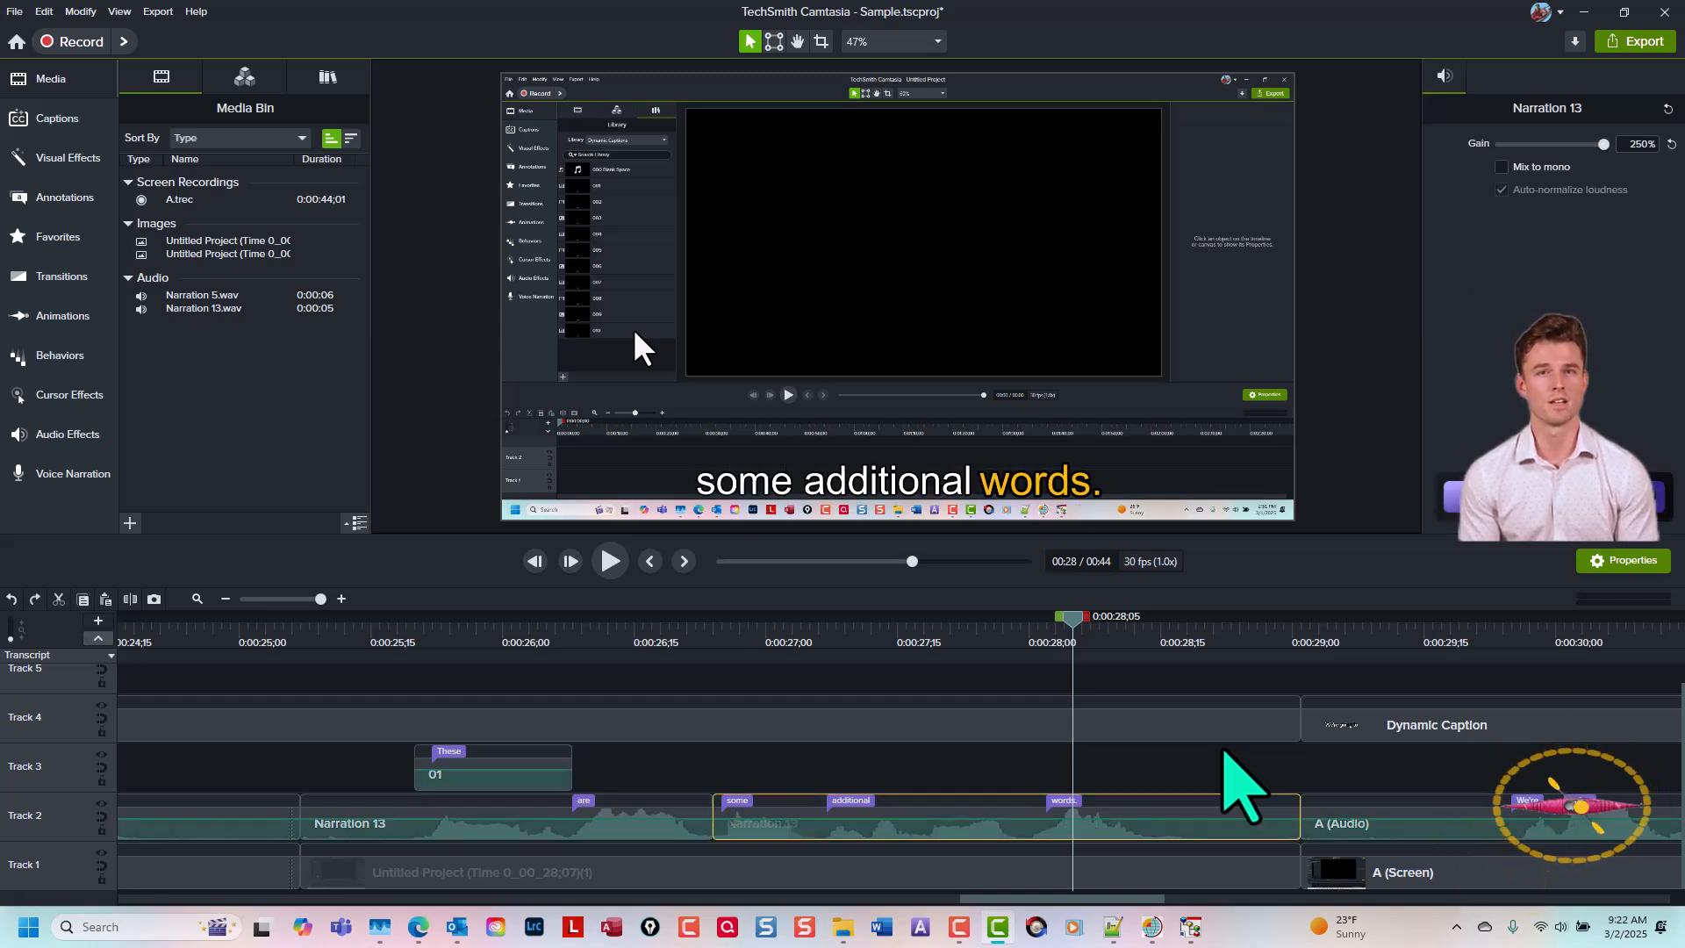
key("ctrl+z")
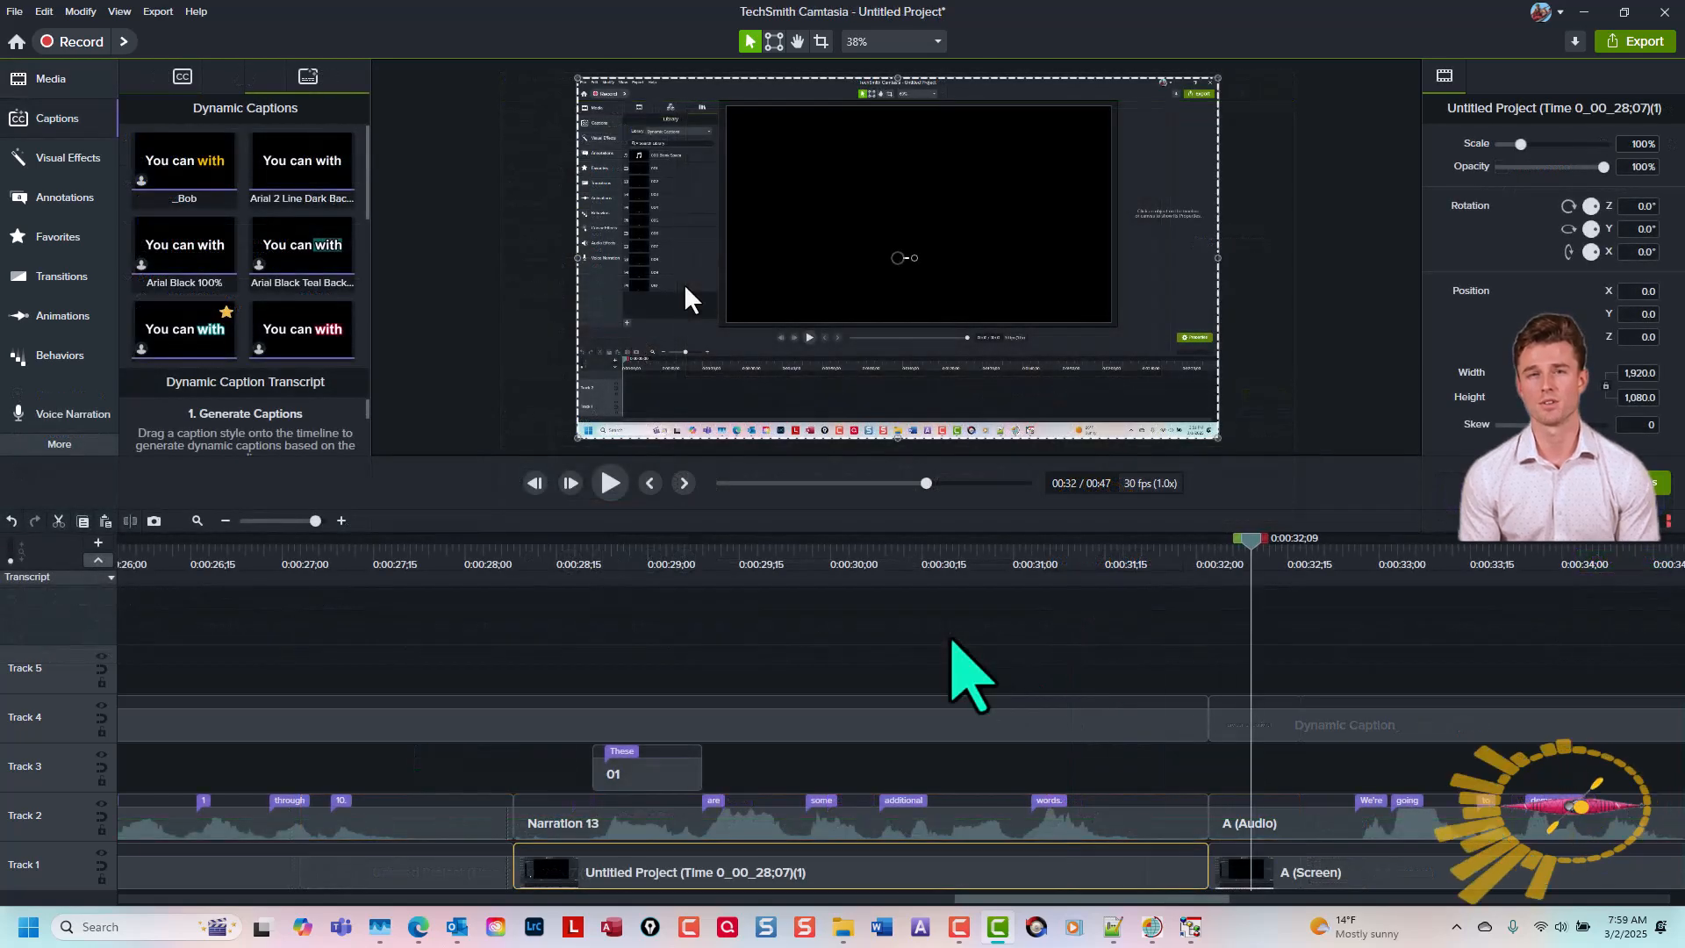
Step: Show the whole project in the timeline and open the Dynamic Captions library with no clip selected
scroll(969, 676, "down", 5)
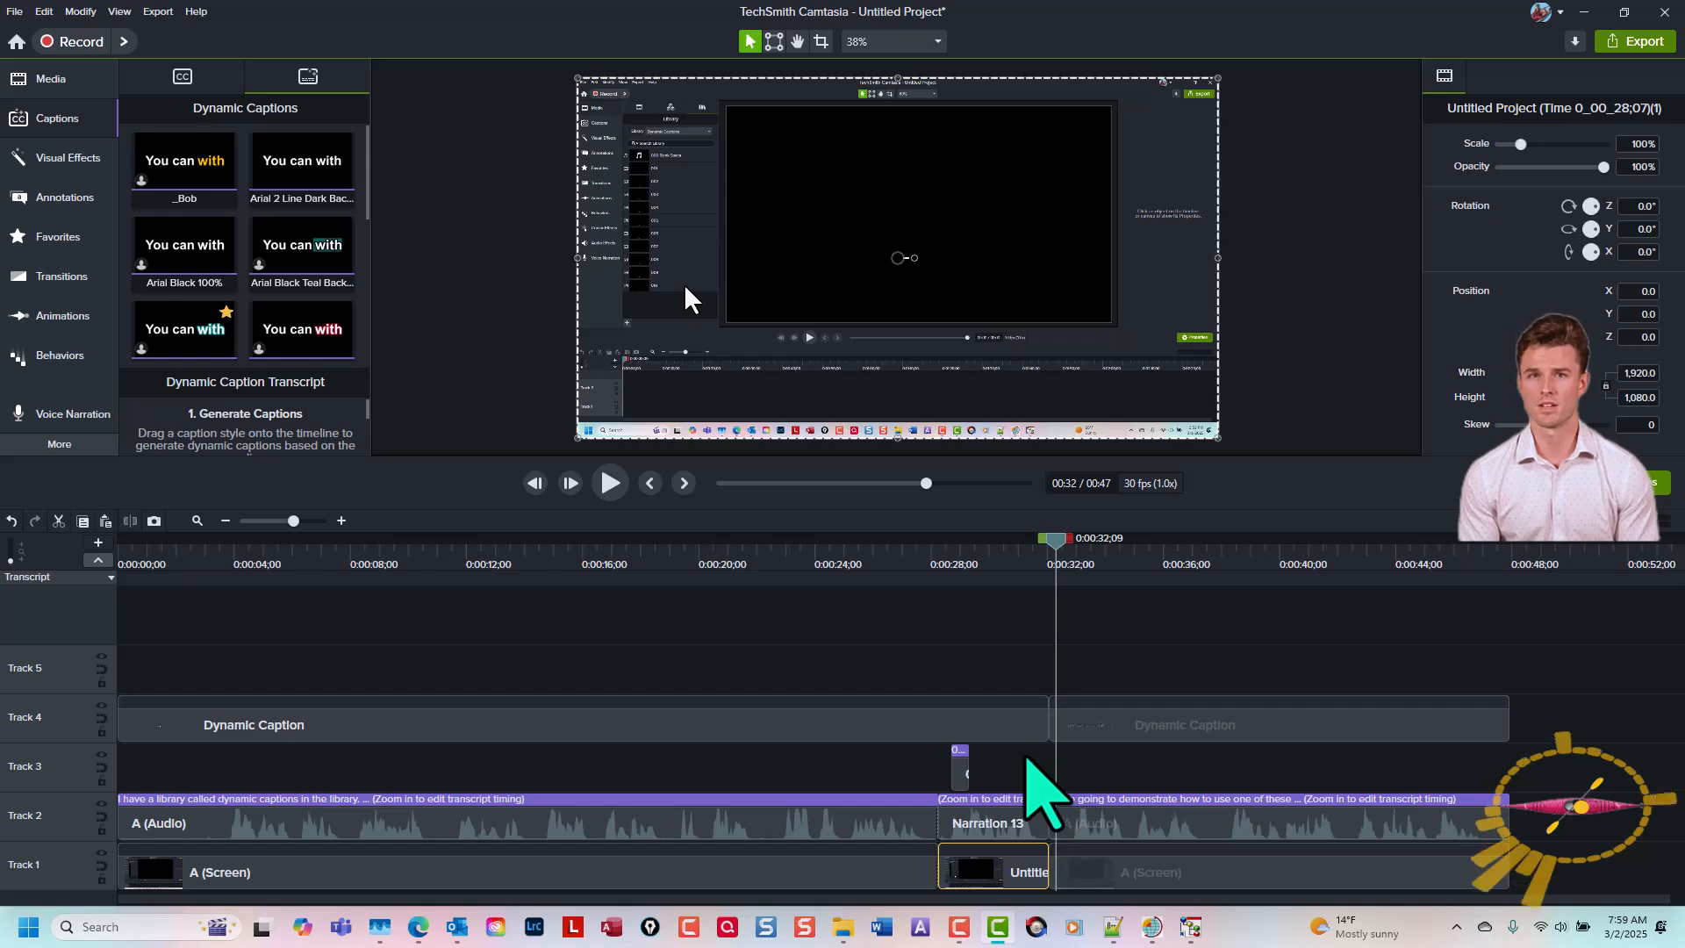
key("r")
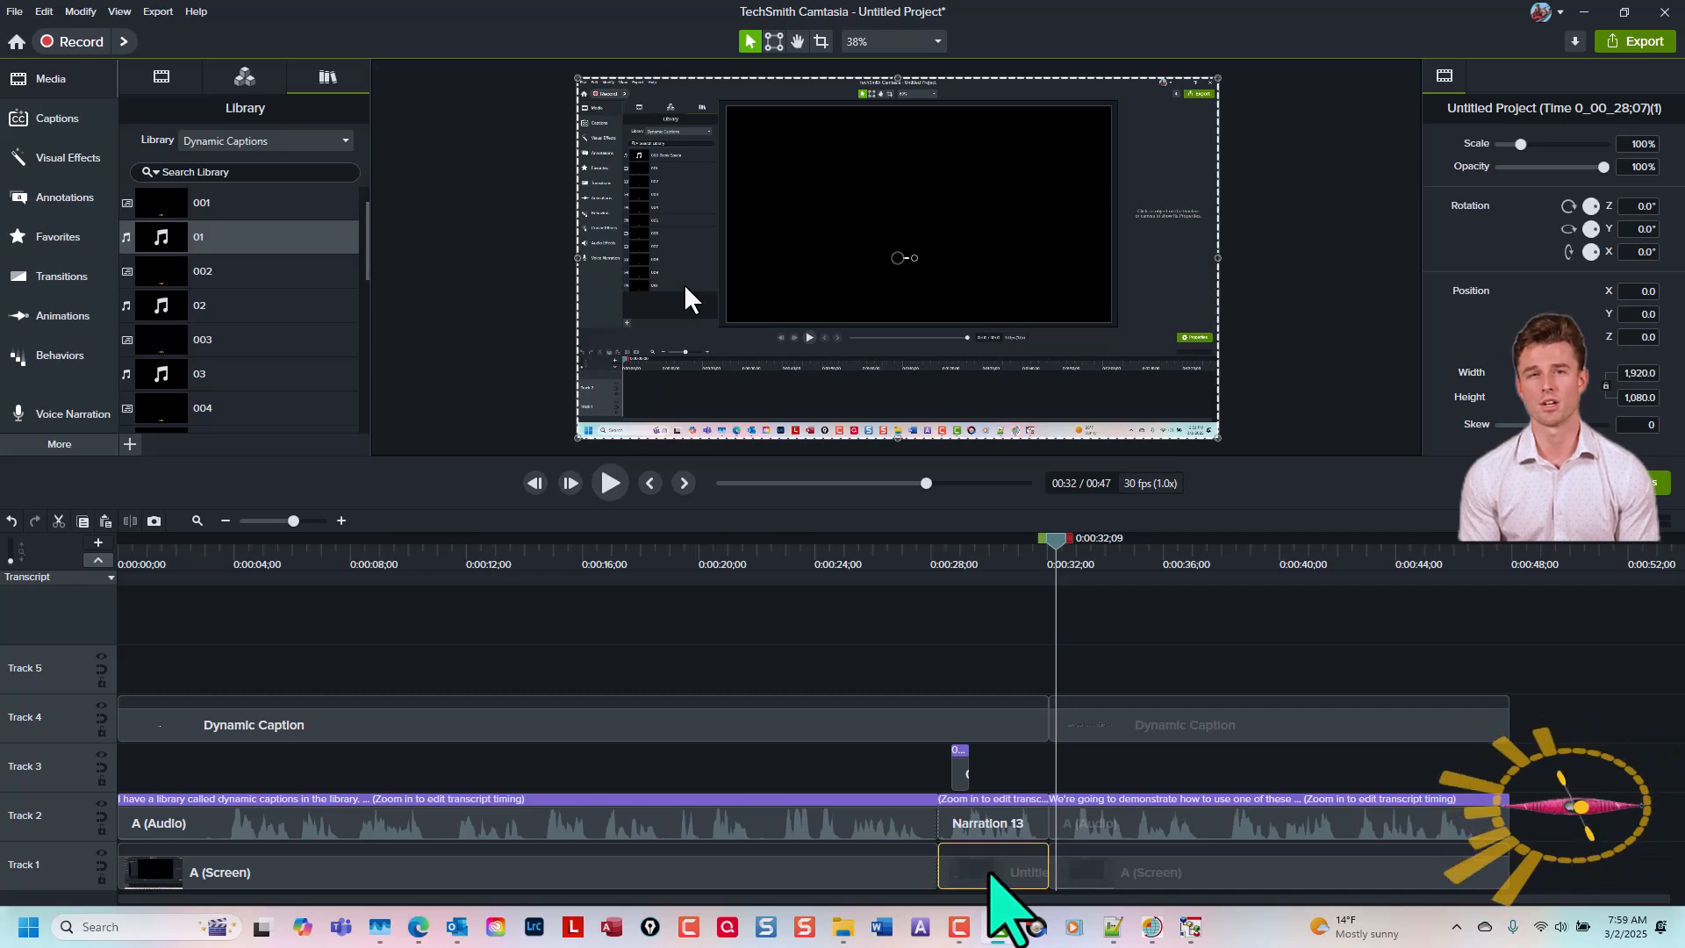
left_click(1207, 770)
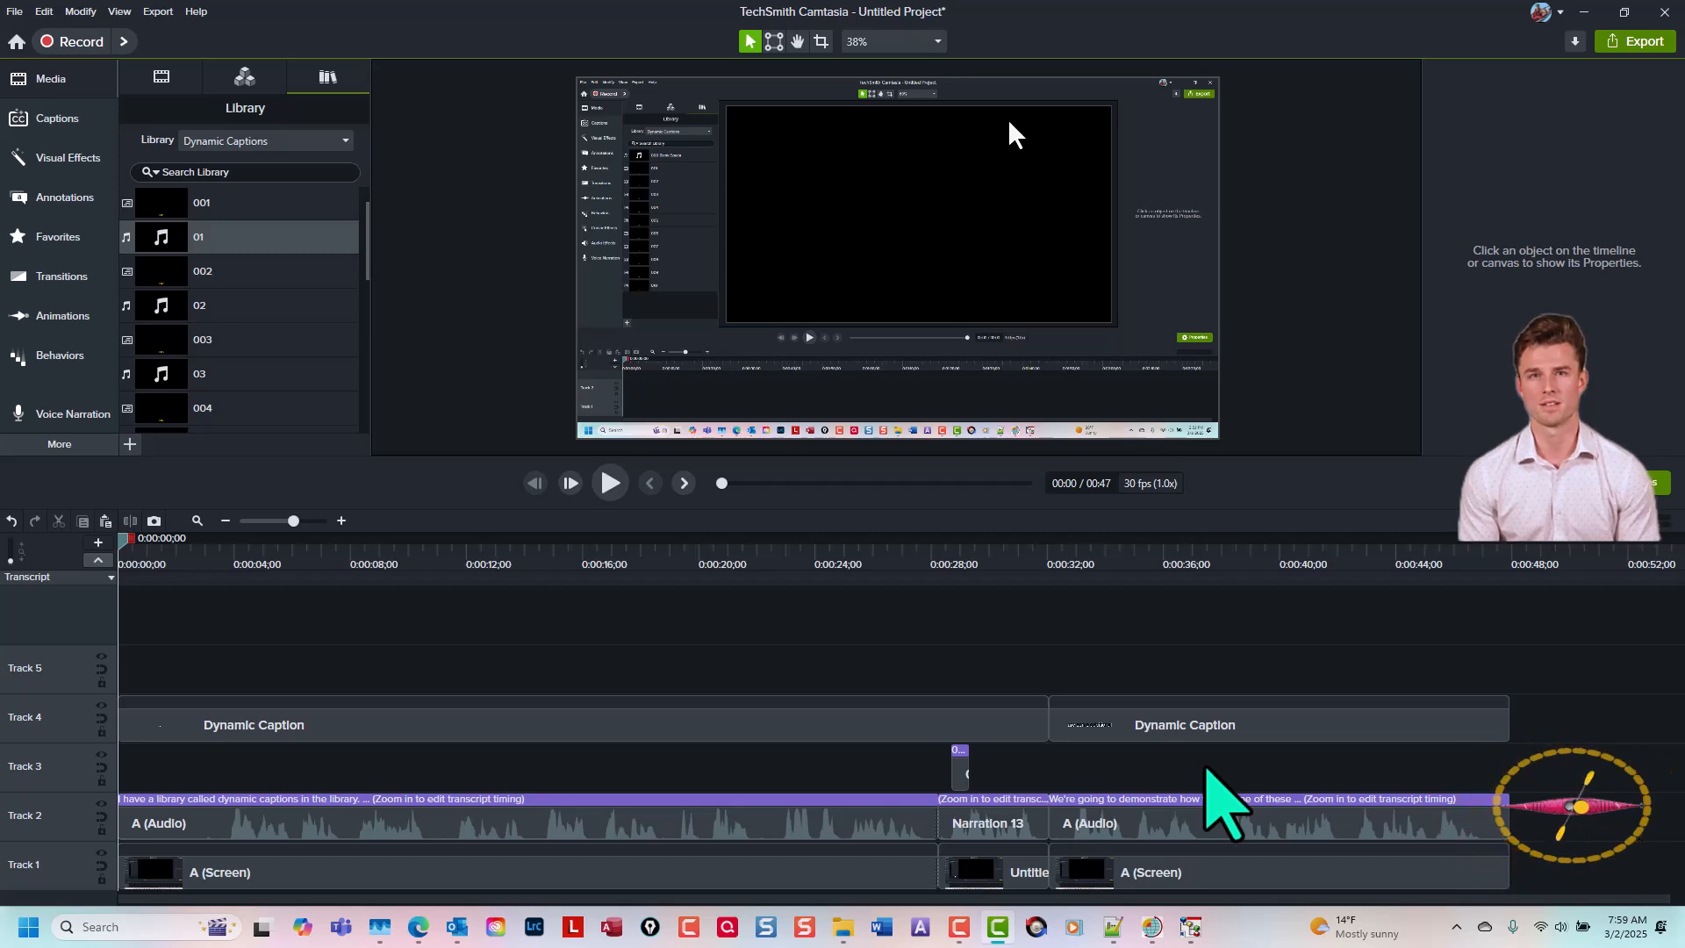
Step: Ripple-cut the opening from 0:00:00;00 to 0:00:03;01 on all tracks and play the project from the start
left_click(133, 537)
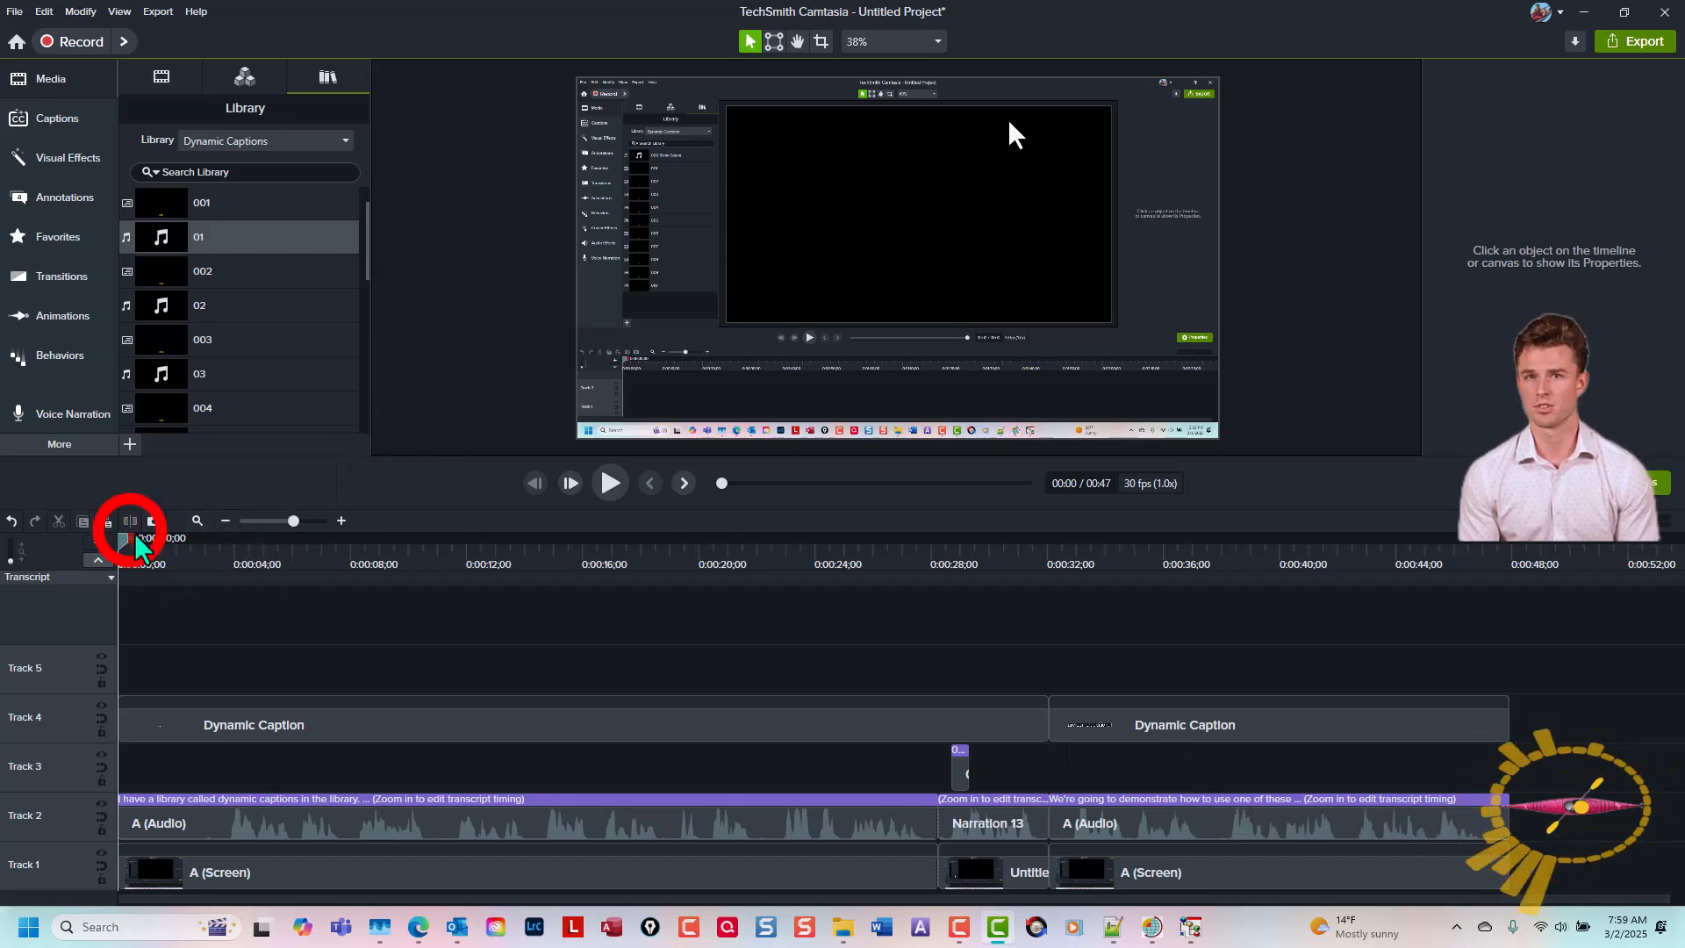
left_click_drag(129, 546, 217, 582)
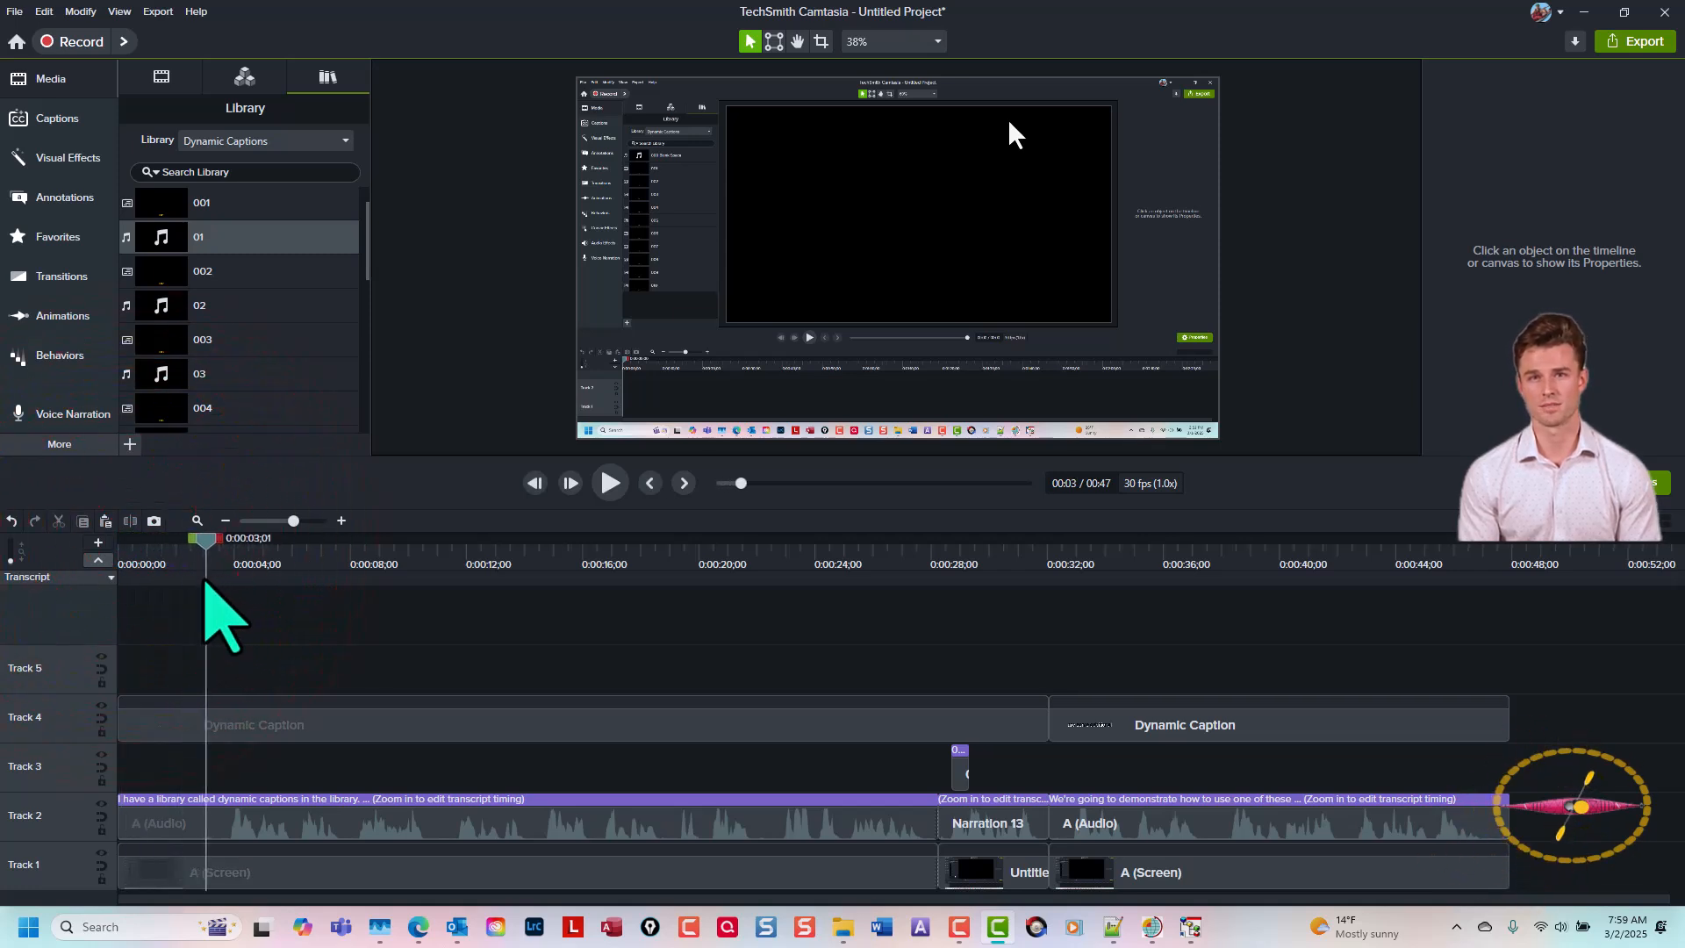
key("ctrl+shift+Home")
key("ctrl+x")
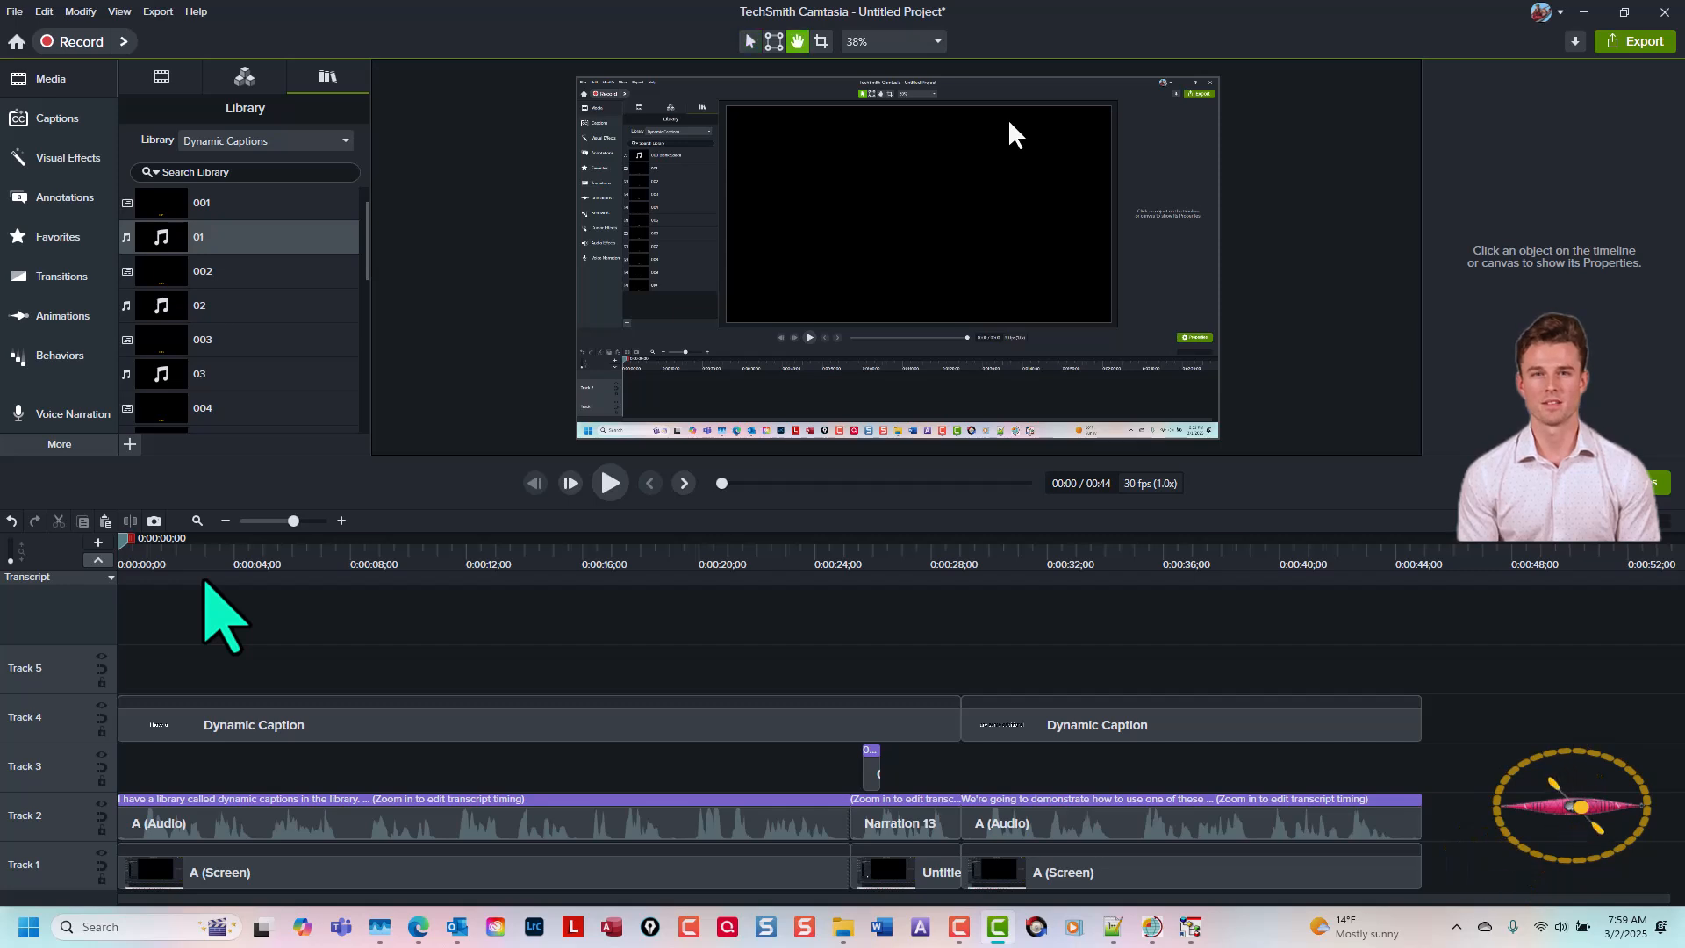
key("space")
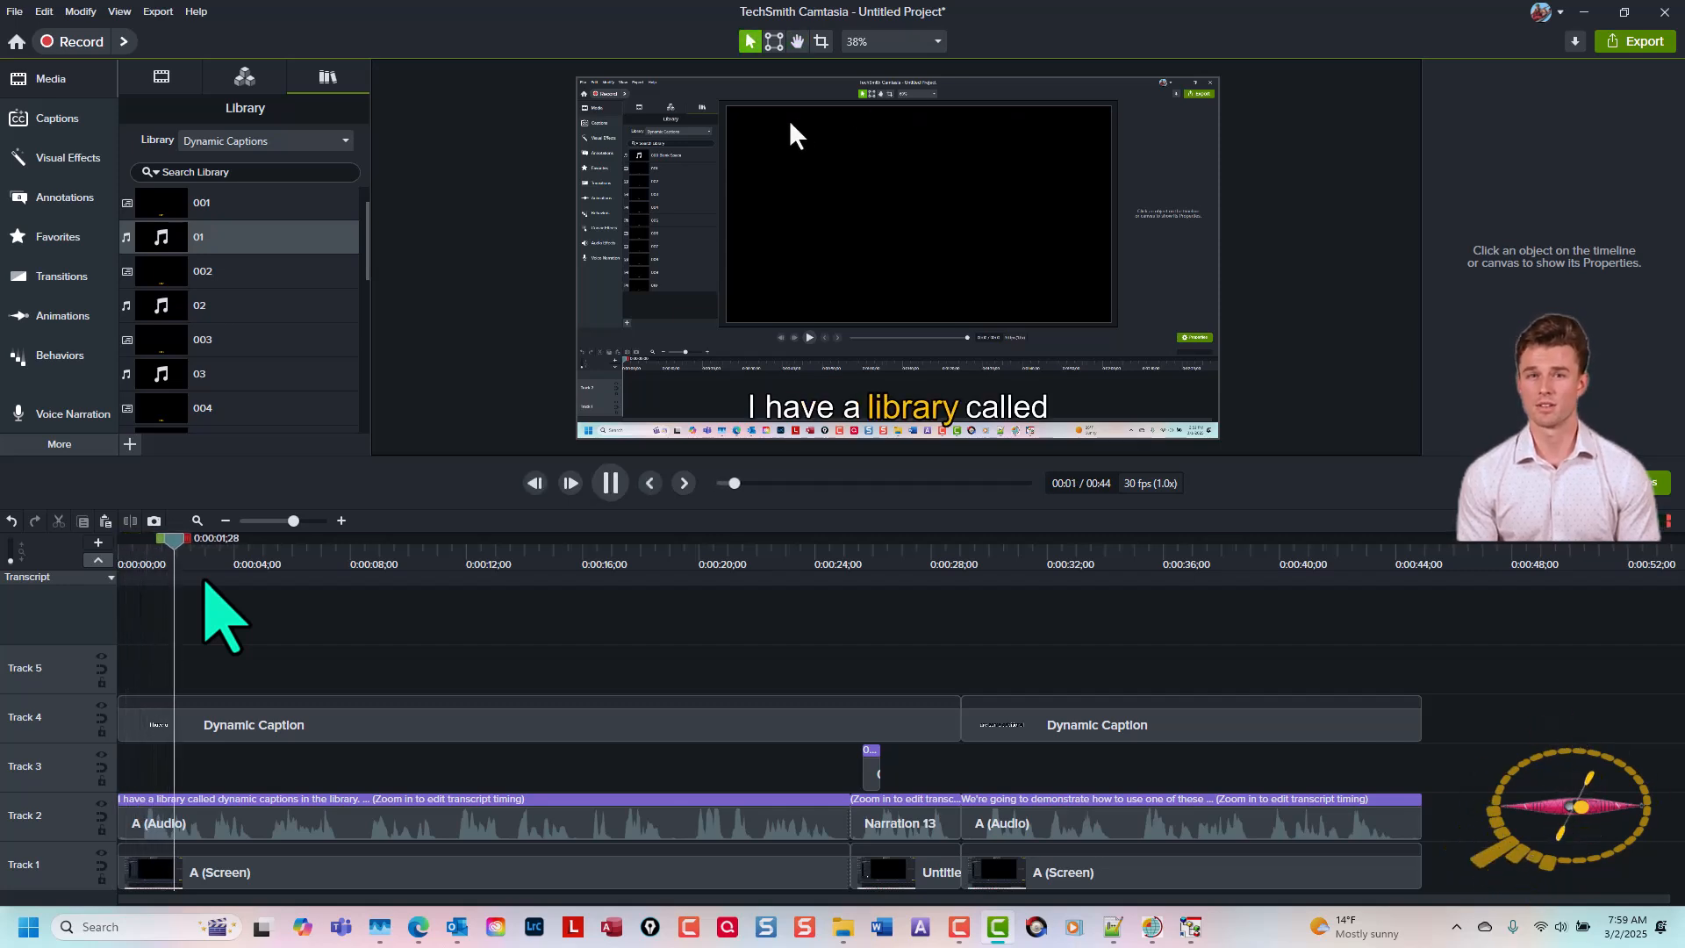